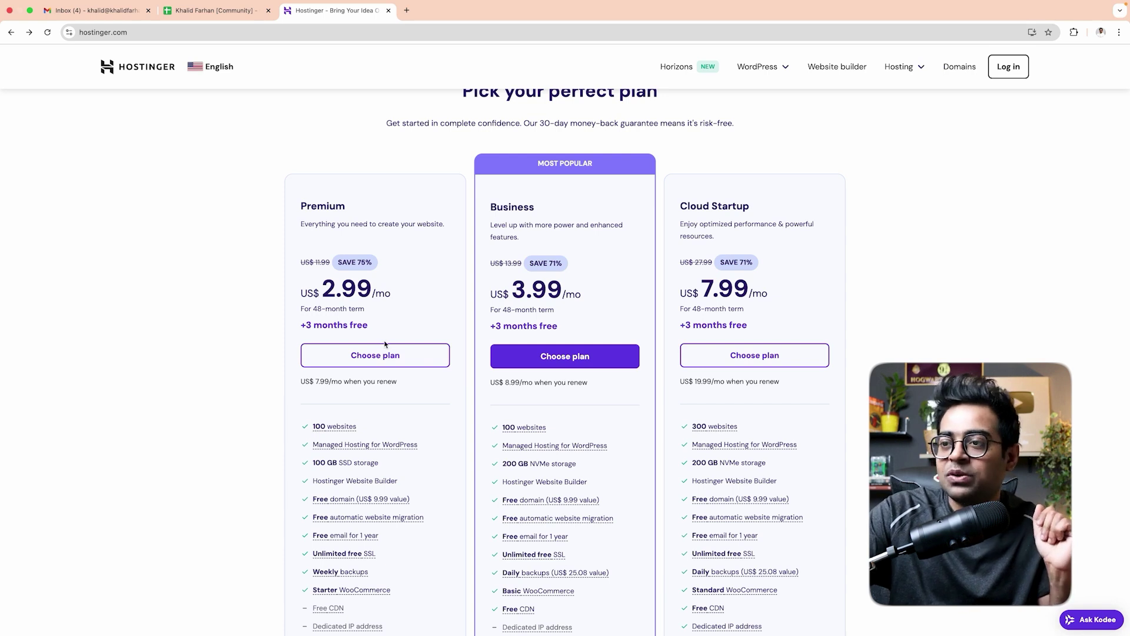
Choose the Premium hosting plan with a 12-month billing period and continue to registration.
{"action": "left_click", "coordinate": [358, 357]}
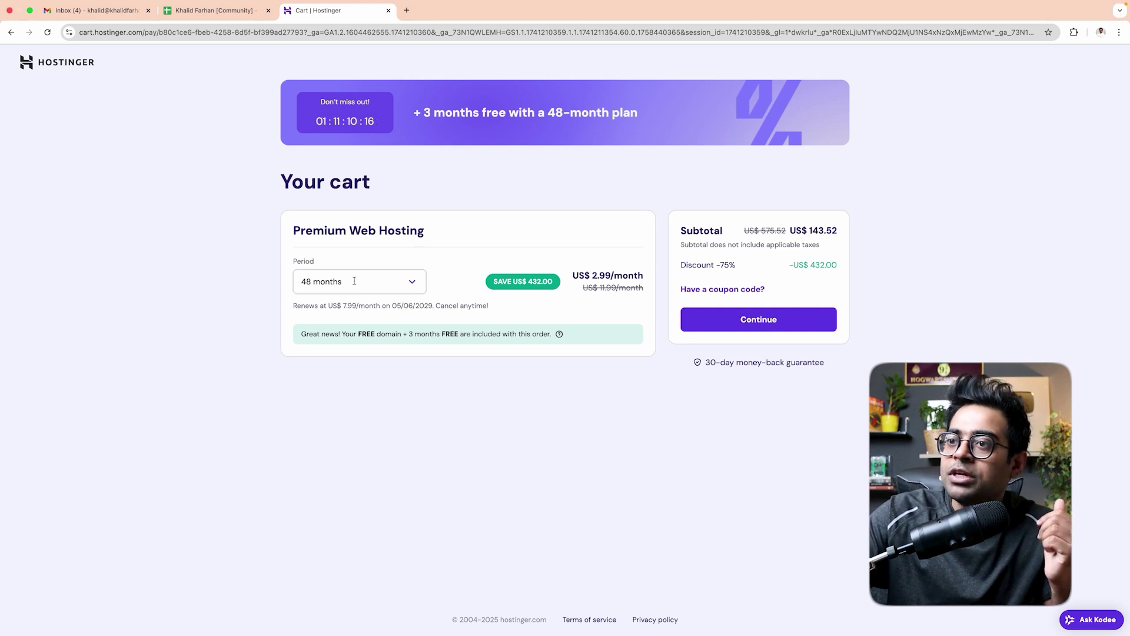
{"action": "left_click", "coordinate": [375, 281]}
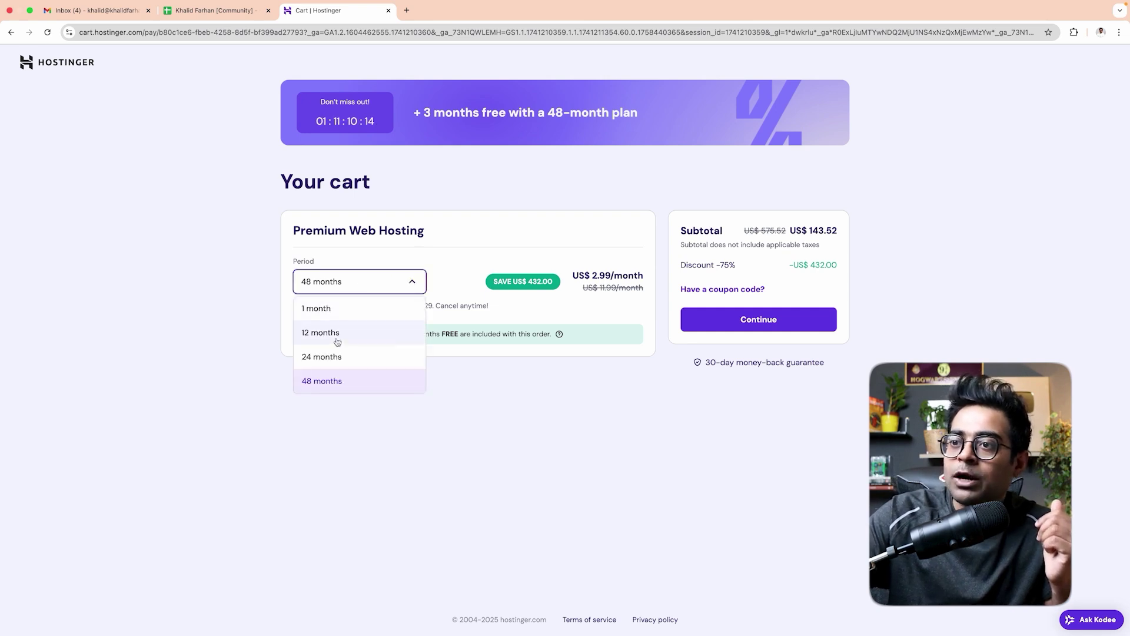
{"action": "left_click", "coordinate": [336, 337]}
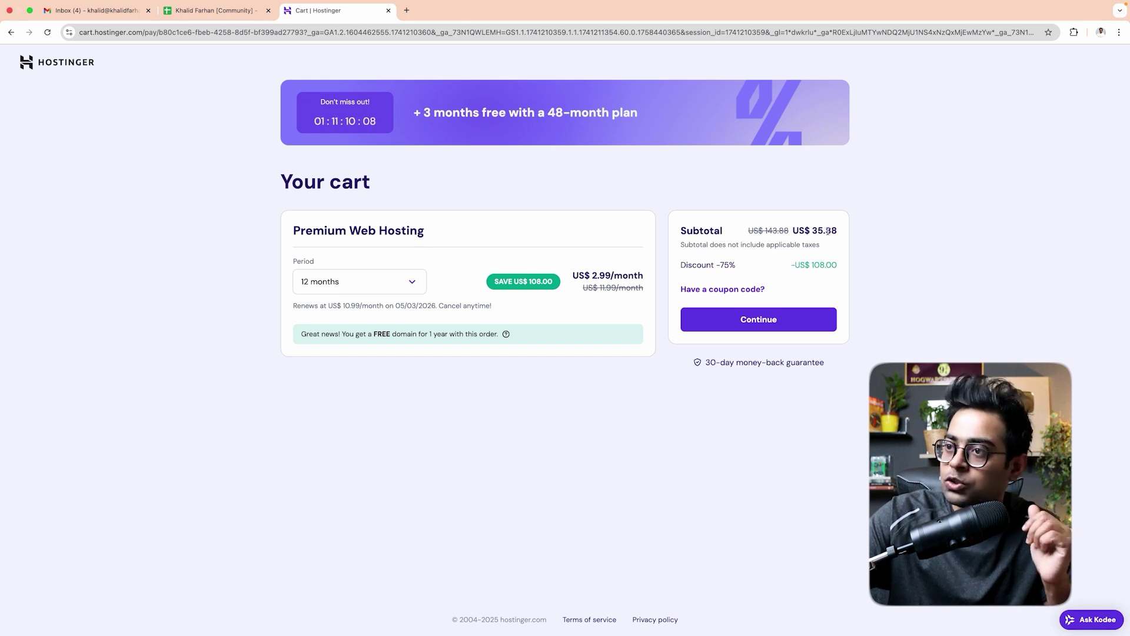
{"action": "left_click", "coordinate": [759, 321]}
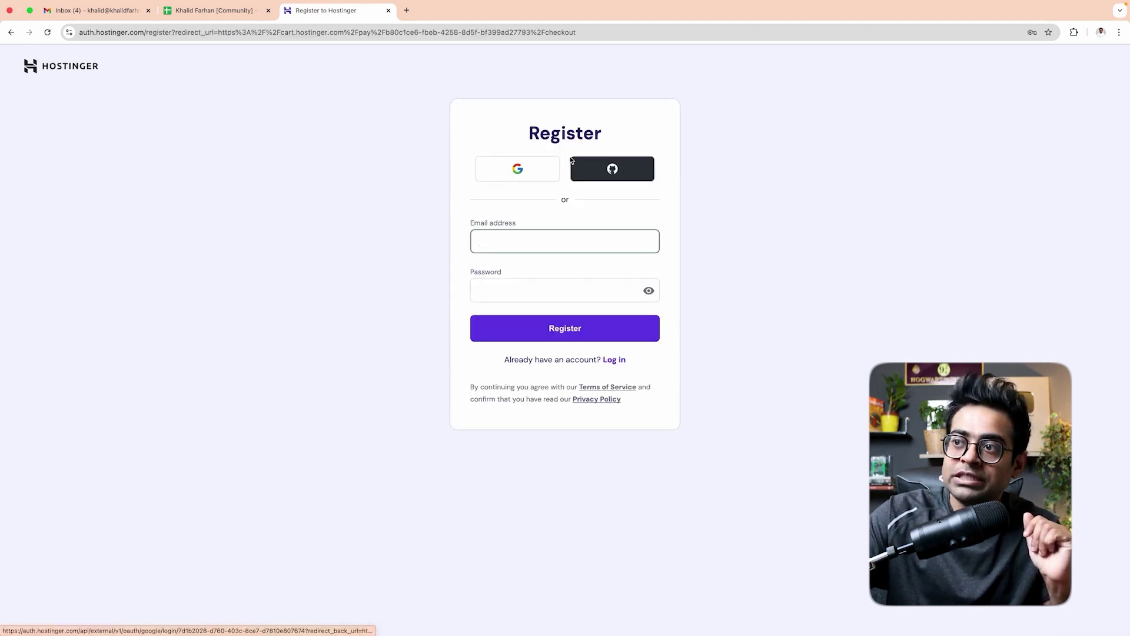
Sign up with the Google account, submit the billing address, and start entering the card details.
{"action": "left_click", "coordinate": [508, 173]}
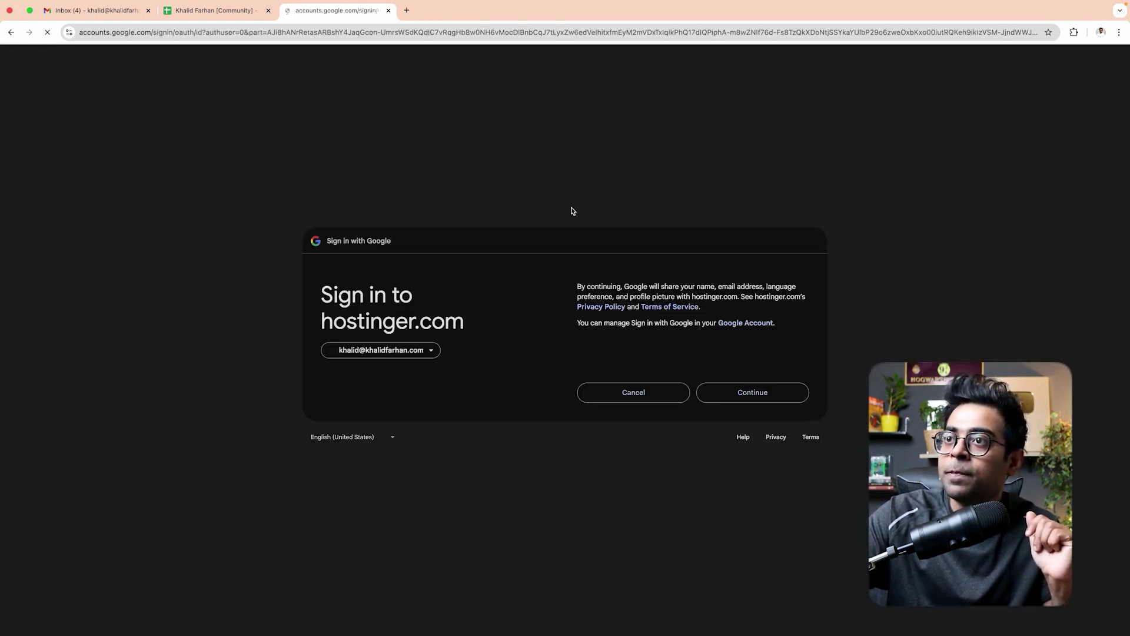
{"action": "left_click", "coordinate": [742, 391]}
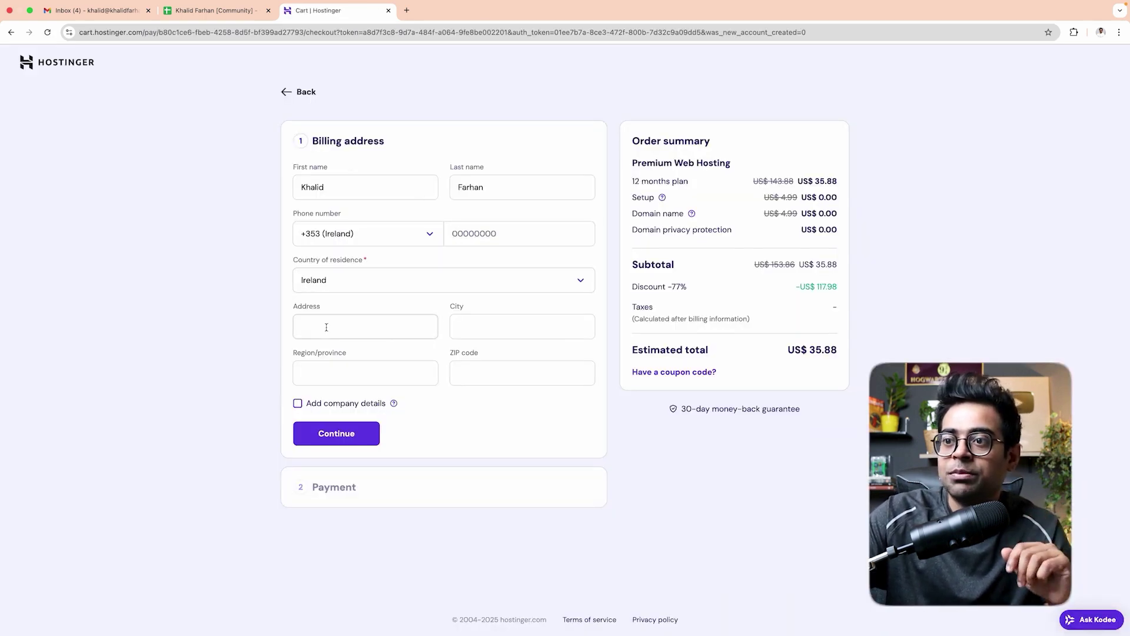
{"action": "left_click", "coordinate": [339, 441]}
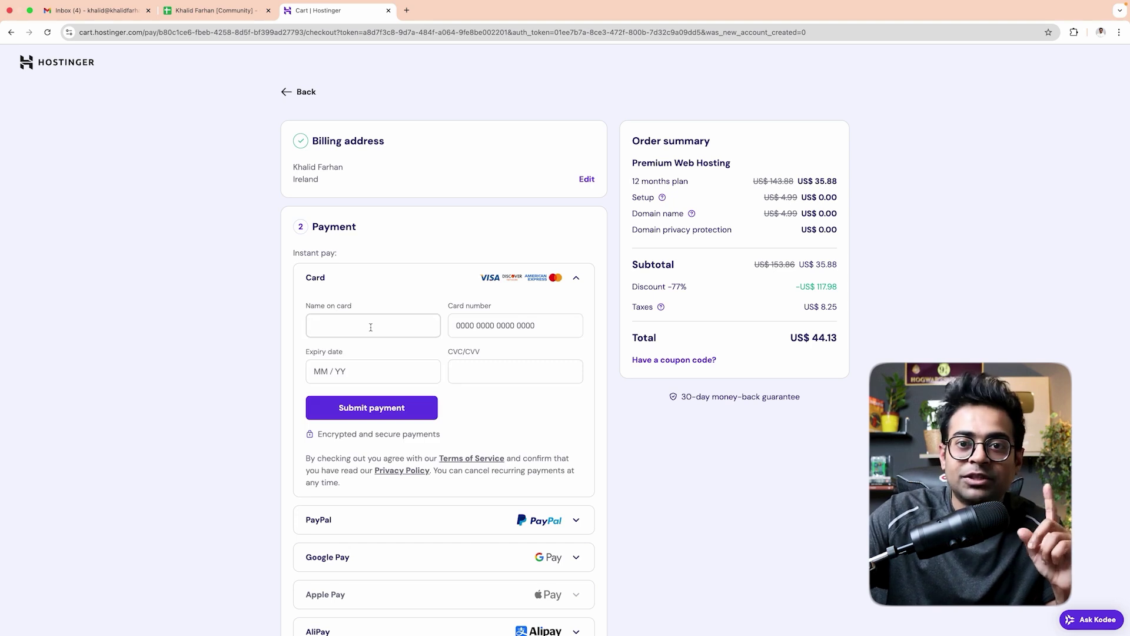
{"action": "left_click", "coordinate": [371, 327]}
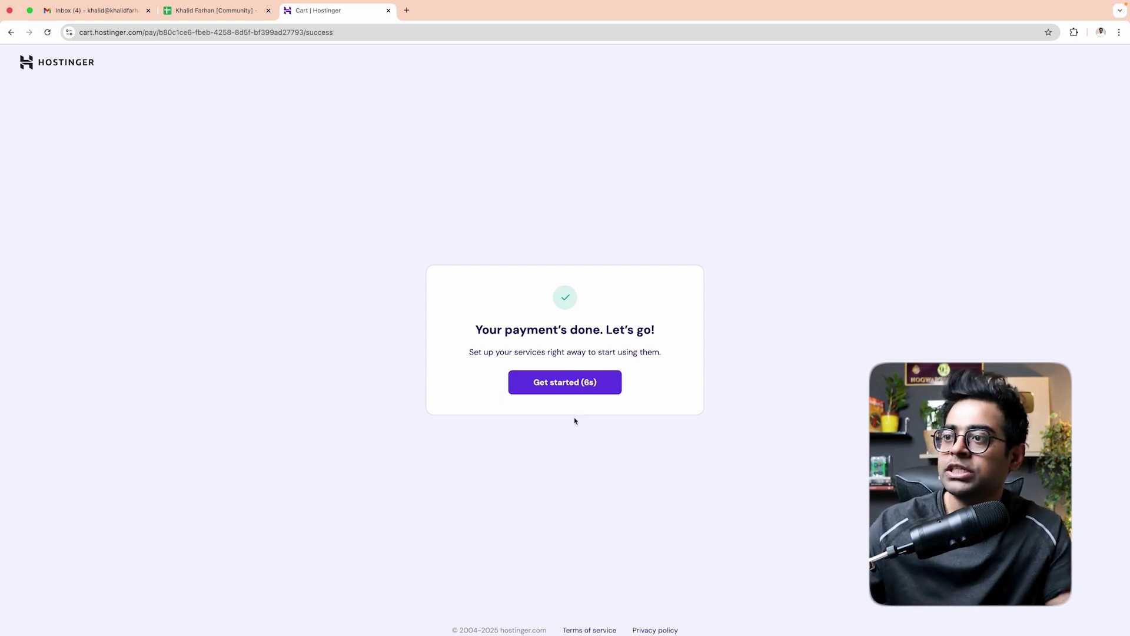
Start the hosting setup, choose Create a website, and pick WordPress as the builder.
{"action": "left_click", "coordinate": [538, 384]}
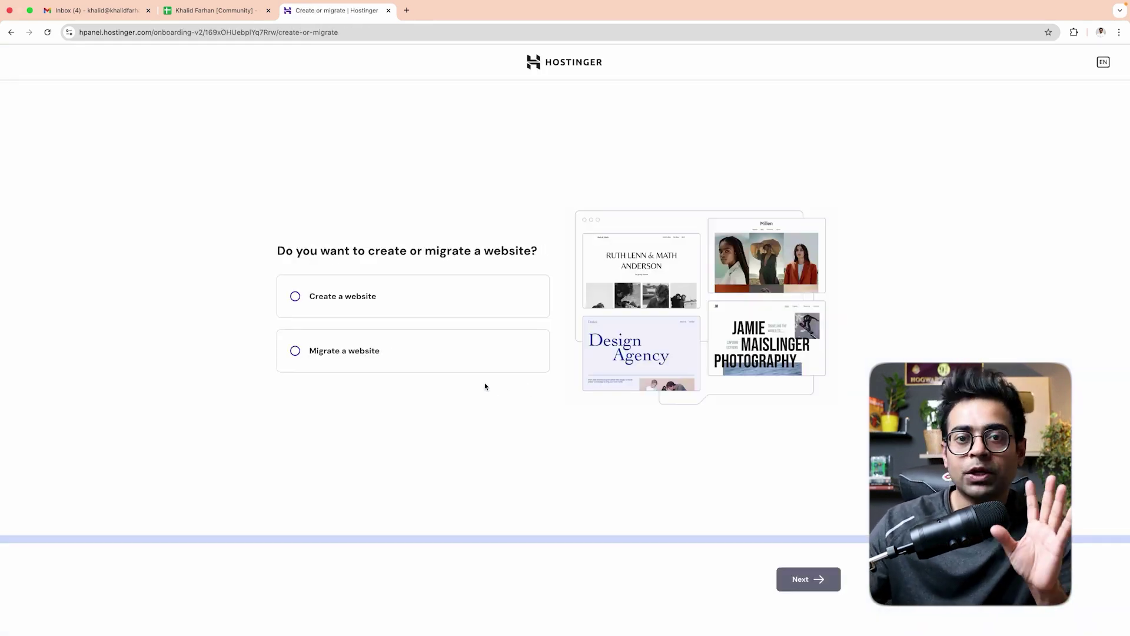
{"action": "left_click", "coordinate": [464, 294]}
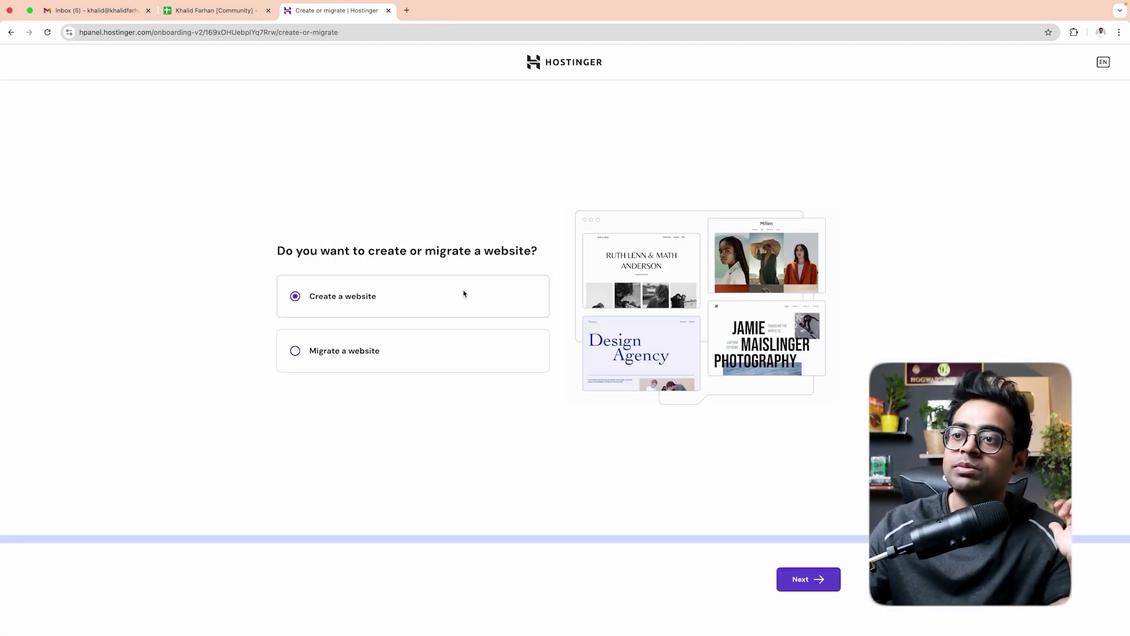
{"action": "left_click", "coordinate": [794, 581]}
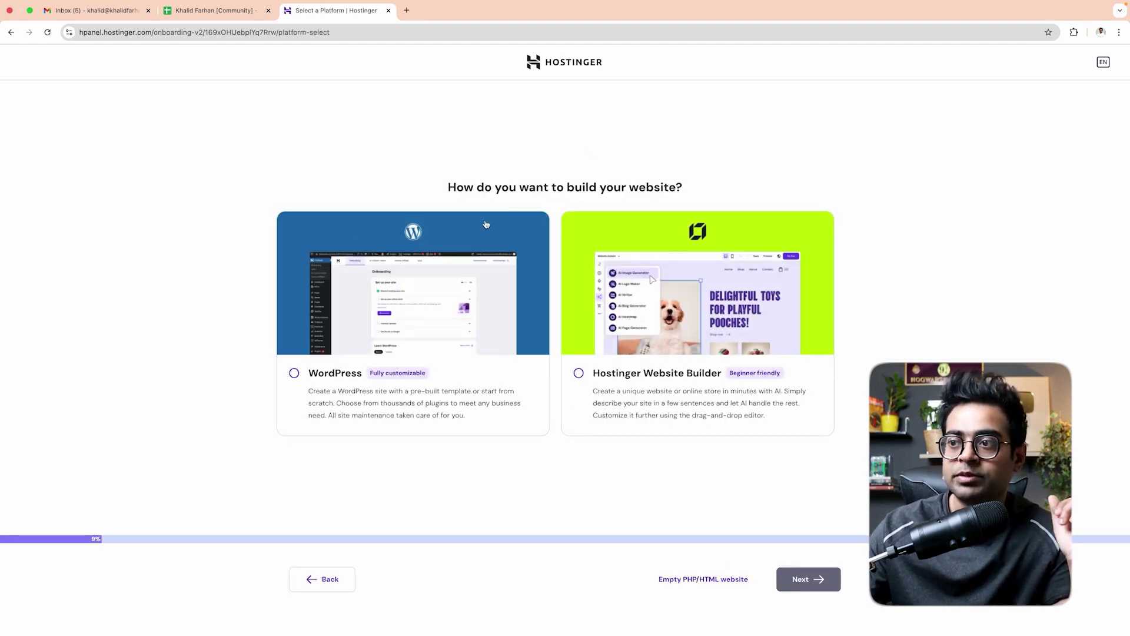
{"action": "left_click", "coordinate": [482, 322]}
Replace the WordPress administrator password in the login details with a new one.
{"action": "left_click", "coordinate": [814, 580]}
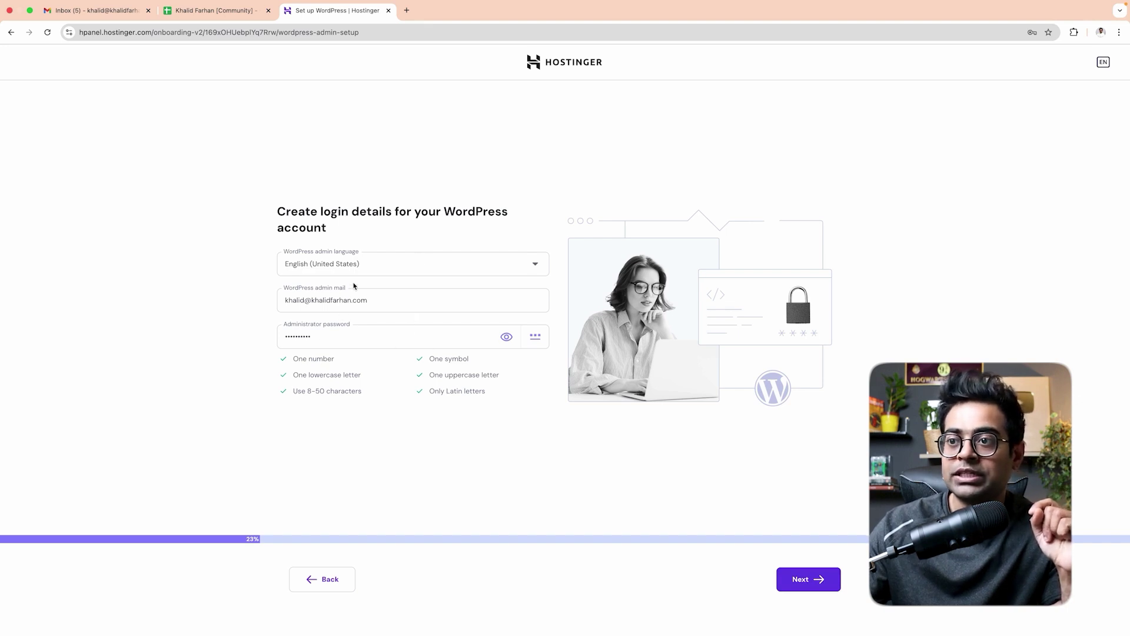
{"action": "left_click", "coordinate": [321, 343]}
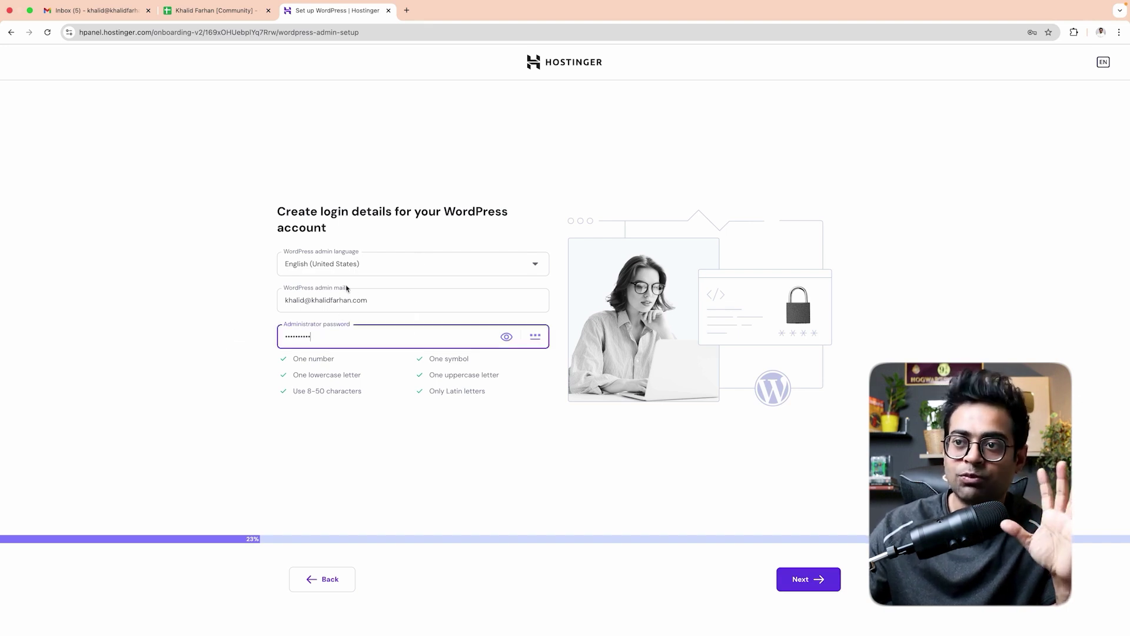
{"action": "left_click", "coordinate": [811, 579]}
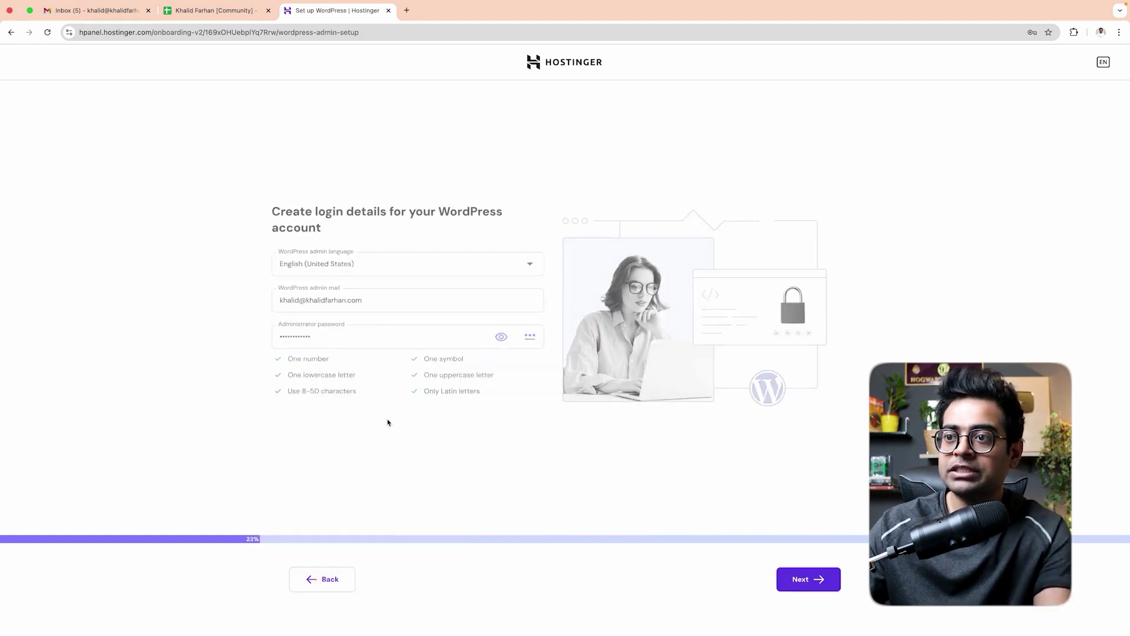
{"action": "left_click", "coordinate": [341, 334]}
{"action": "double_click", "coordinate": [340, 334]}
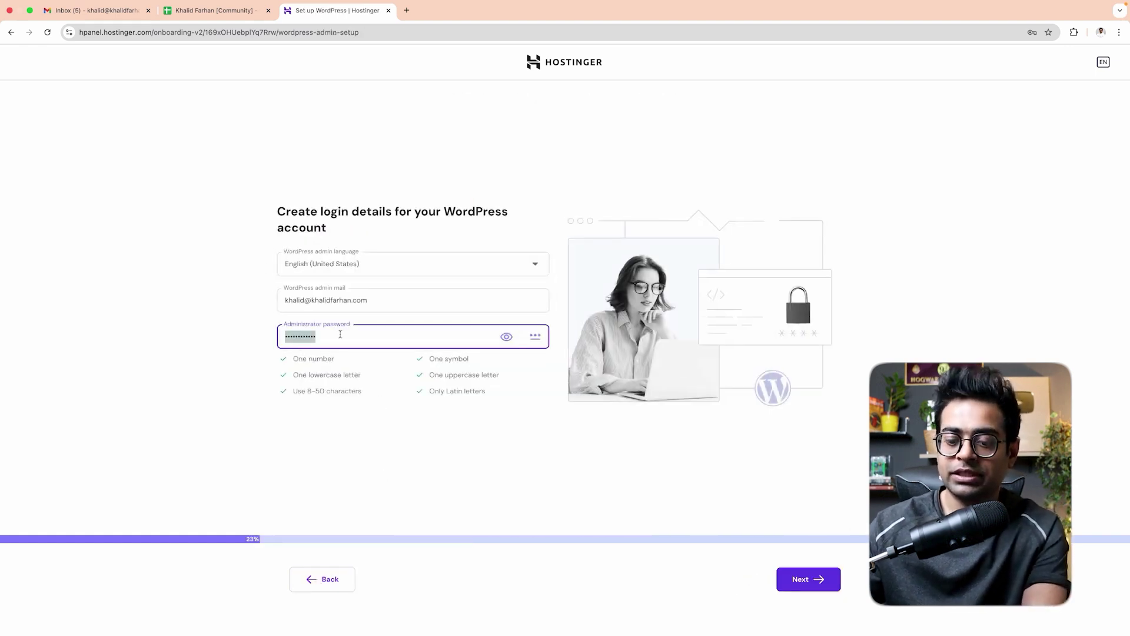
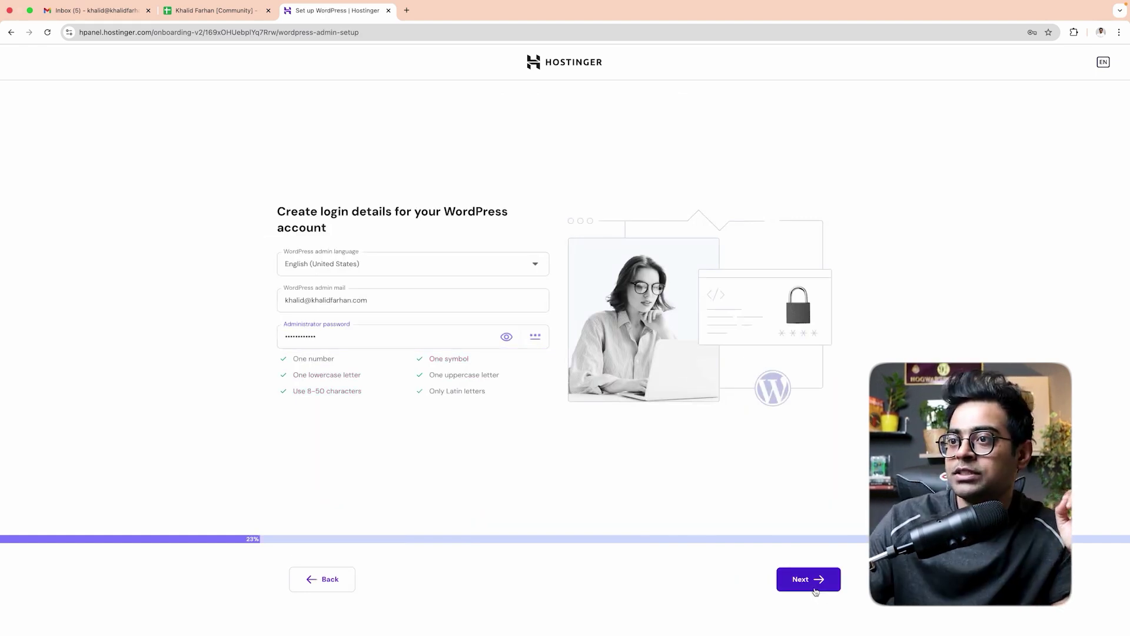
{"action": "left_click", "coordinate": [815, 584]}
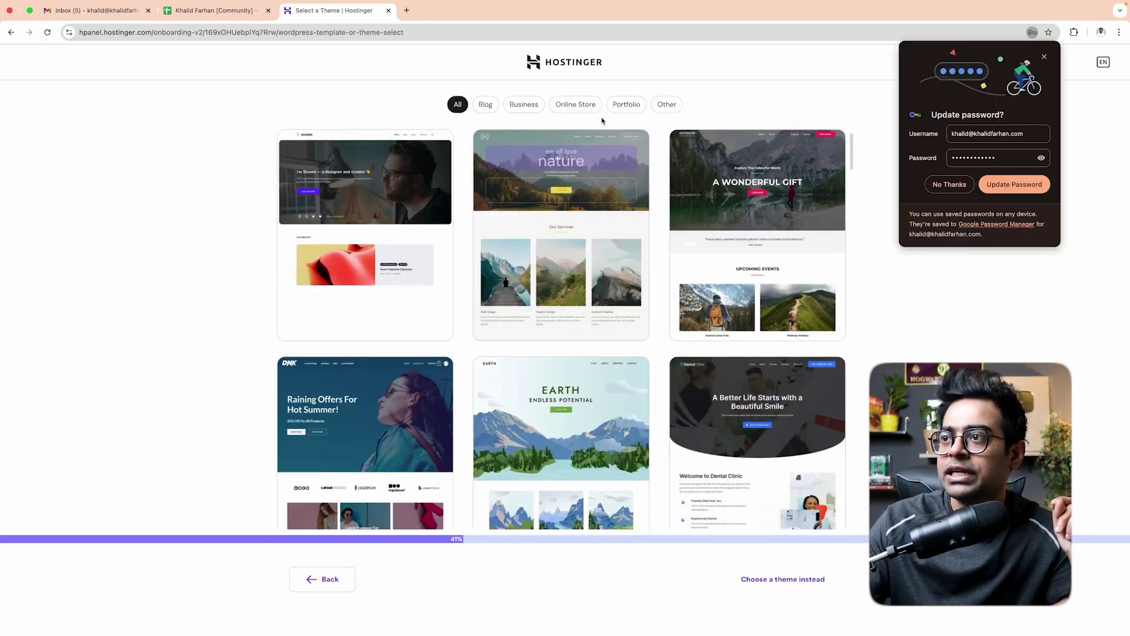
Filter themes to Online Store and select the Beauty Pronounced theme.
{"action": "left_click", "coordinate": [583, 105]}
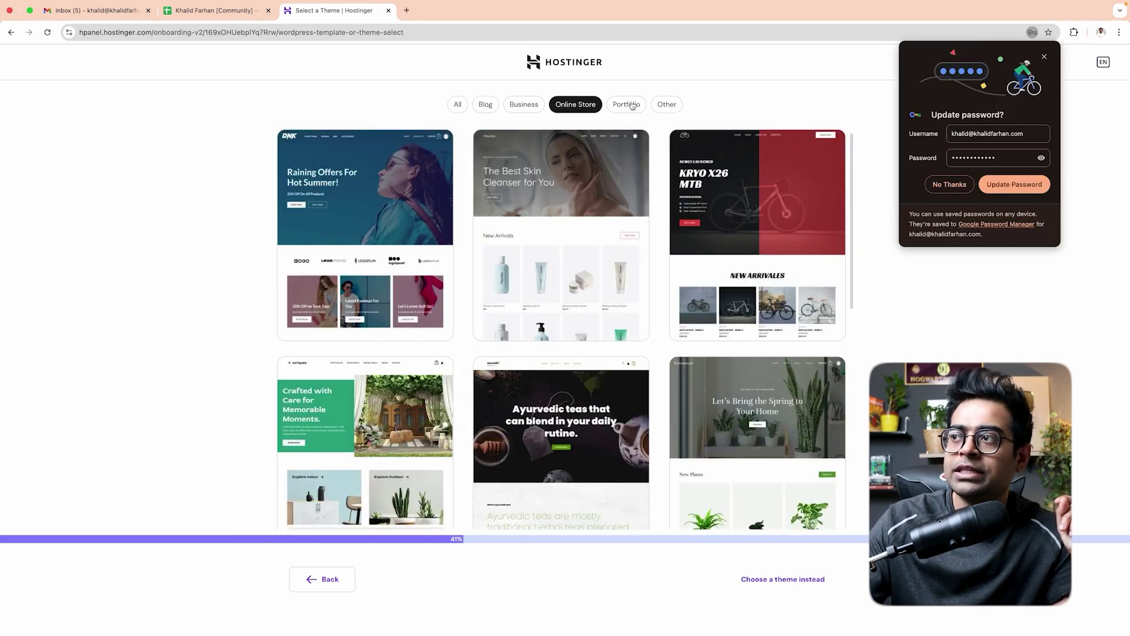
{"action": "left_click", "coordinate": [1045, 56]}
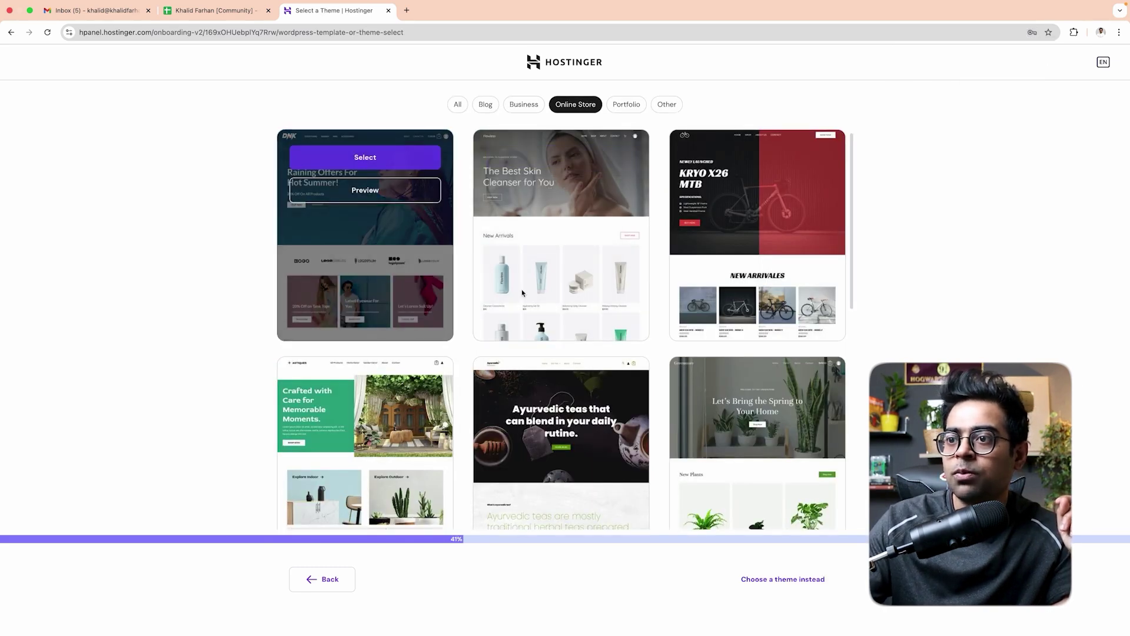
{"action": "scroll", "coordinate": [548, 265], "scroll_direction": "down", "scroll_amount": 2}
{"action": "scroll", "coordinate": [543, 302], "scroll_direction": "down", "scroll_amount": 4}
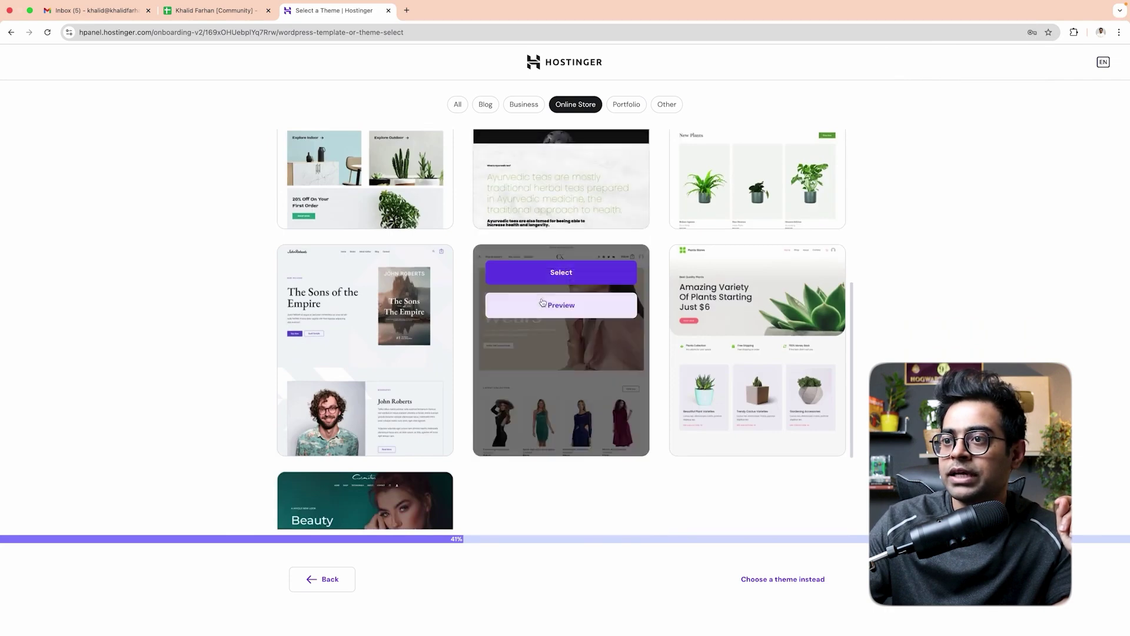
{"action": "scroll", "coordinate": [542, 302], "scroll_direction": "down", "scroll_amount": 2}
{"action": "mouse_move", "coordinate": [365, 400]}
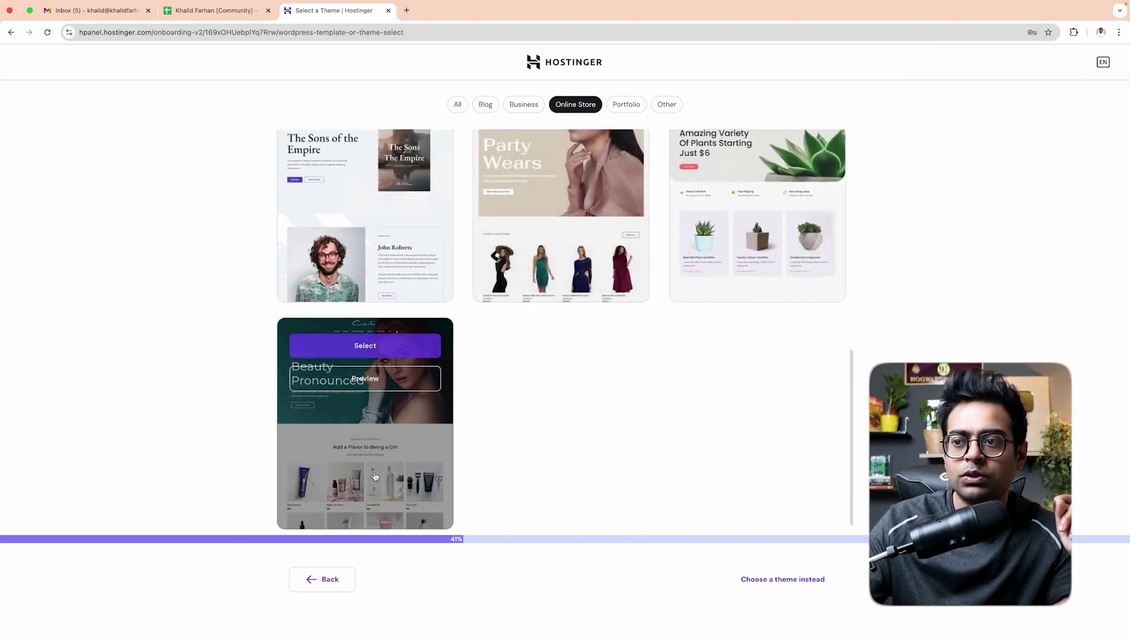
{"action": "left_click", "coordinate": [365, 347]}
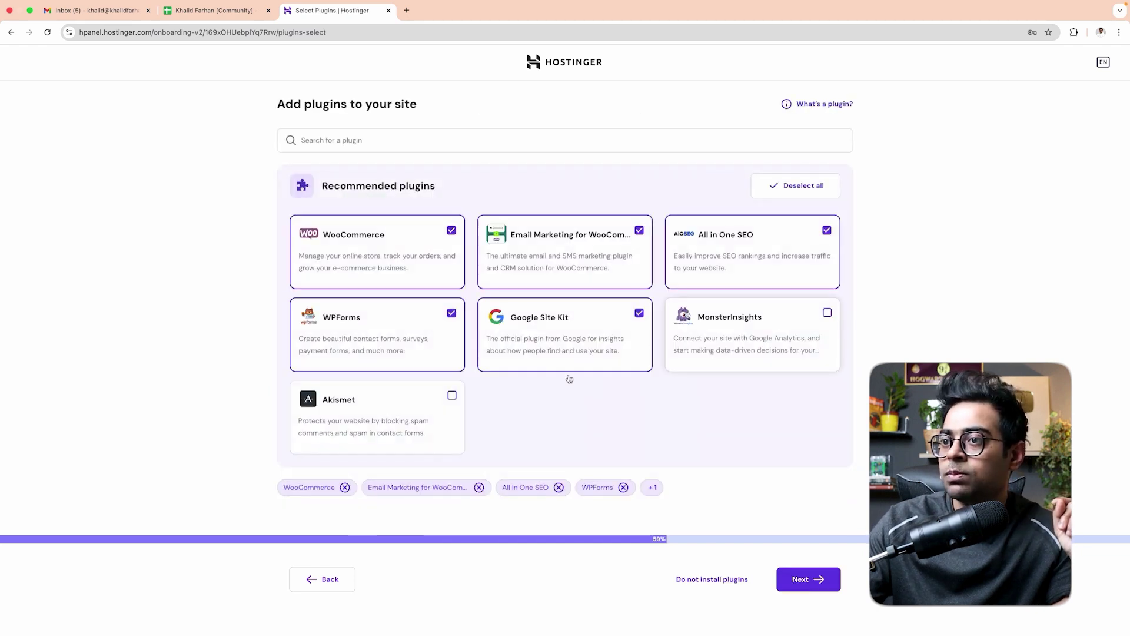
Leave Google Site Kit and All in One SEO out of the suggested plugins.
{"action": "left_click", "coordinate": [640, 314]}
{"action": "left_click", "coordinate": [824, 232]}
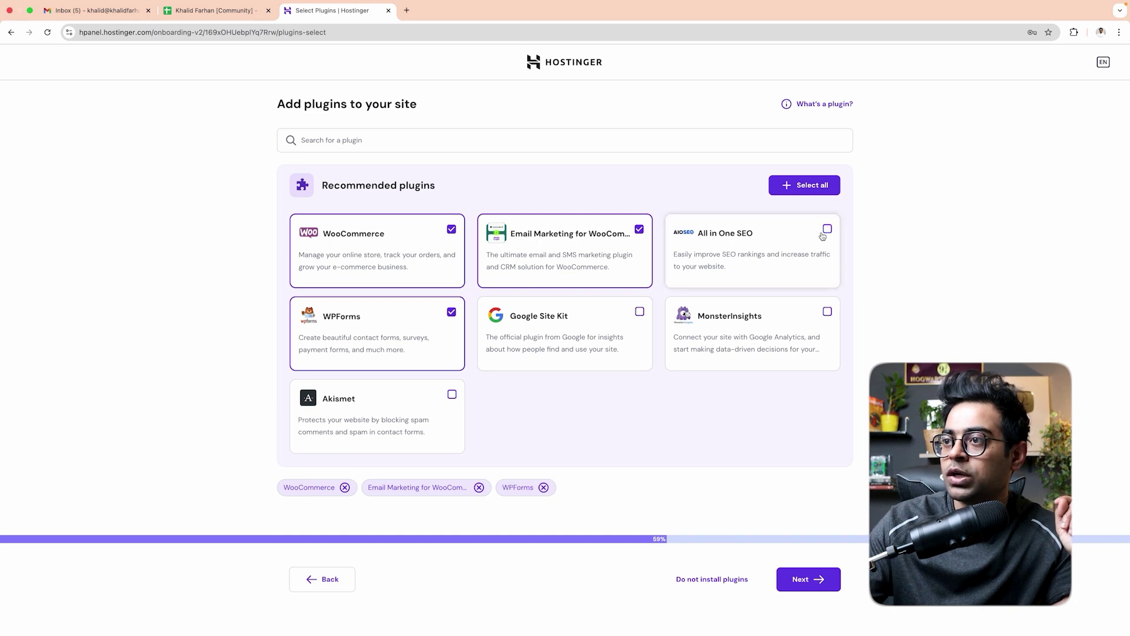
{"action": "left_click", "coordinate": [820, 583]}
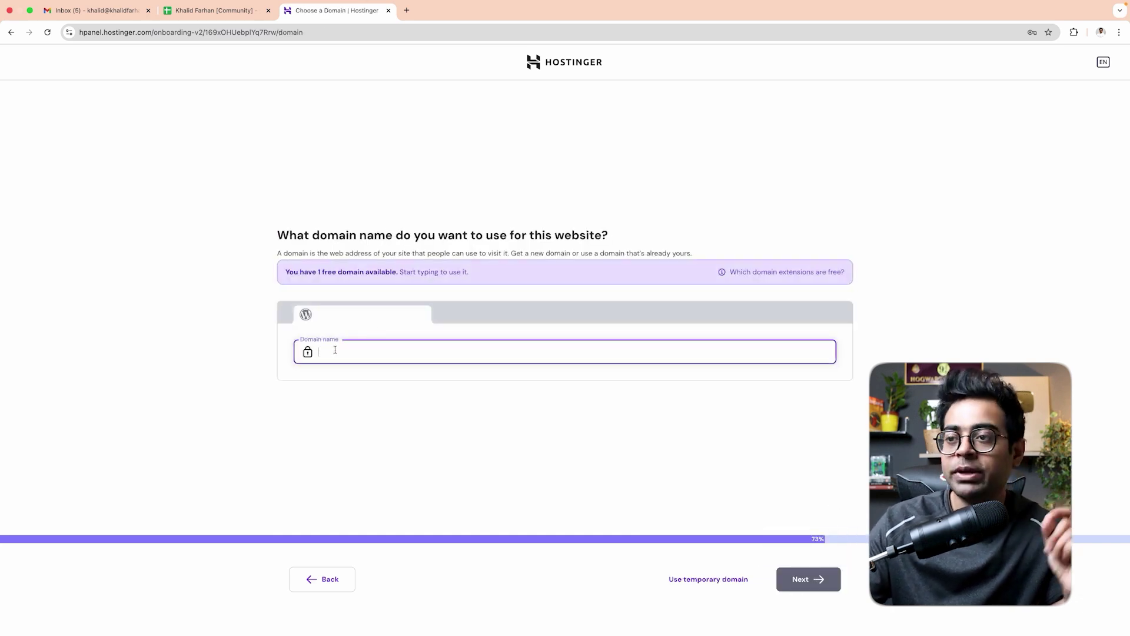
Claim the free domain ghorardimerdokan.com and complete its registration.
{"action": "type", "text": "gh"}
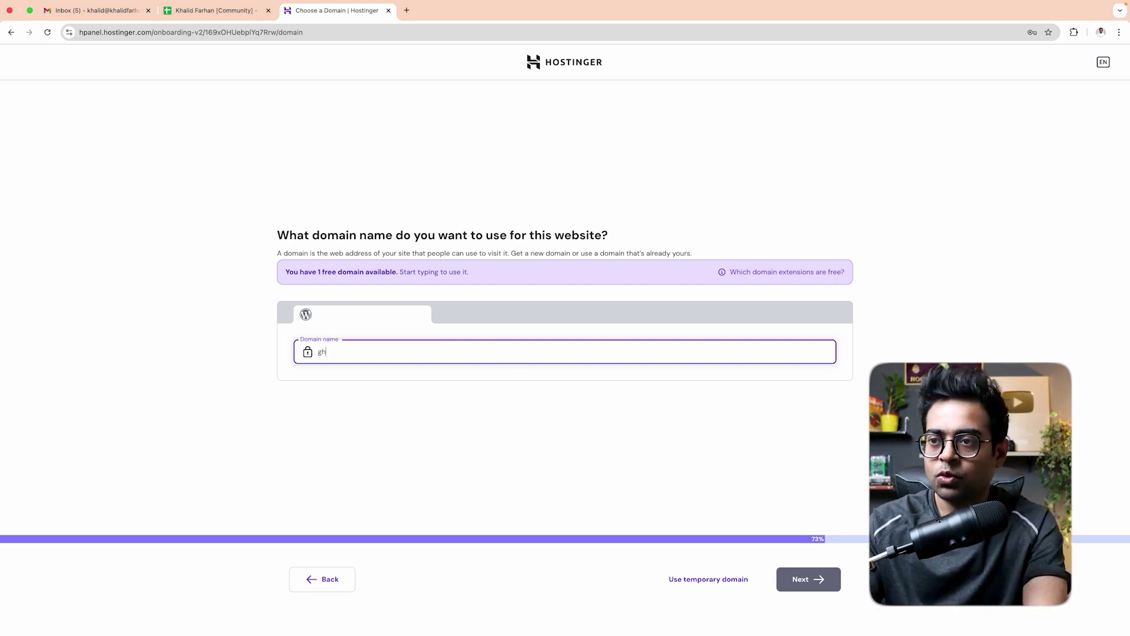
{"action": "type", "text": "orardimerdokan.com"}
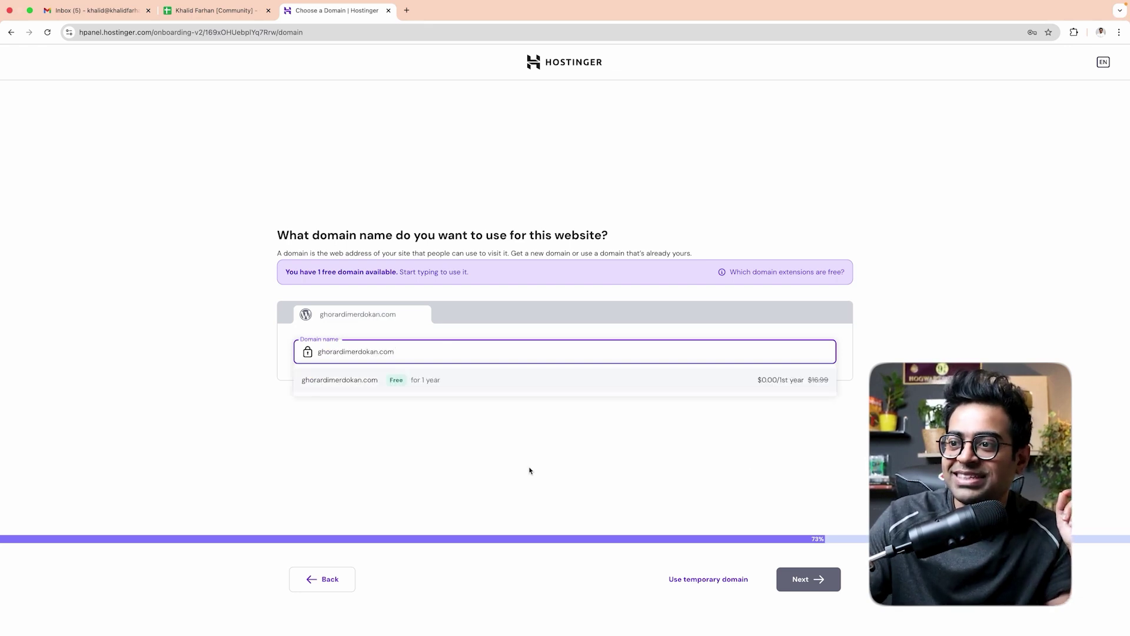
{"action": "left_click", "coordinate": [489, 381]}
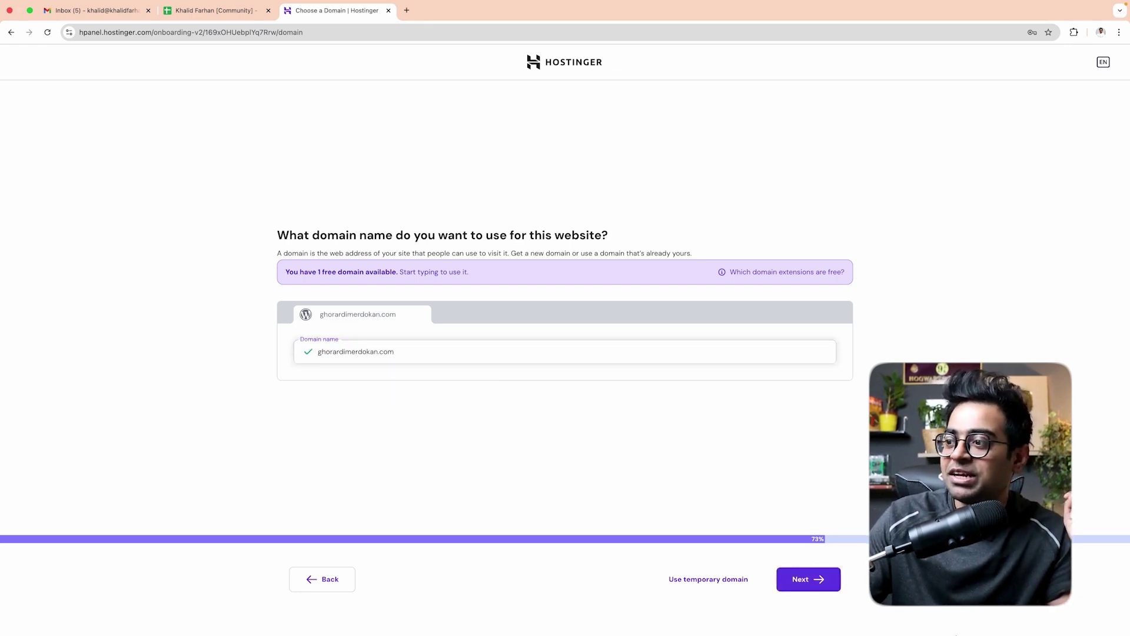
{"action": "left_click", "coordinate": [814, 587]}
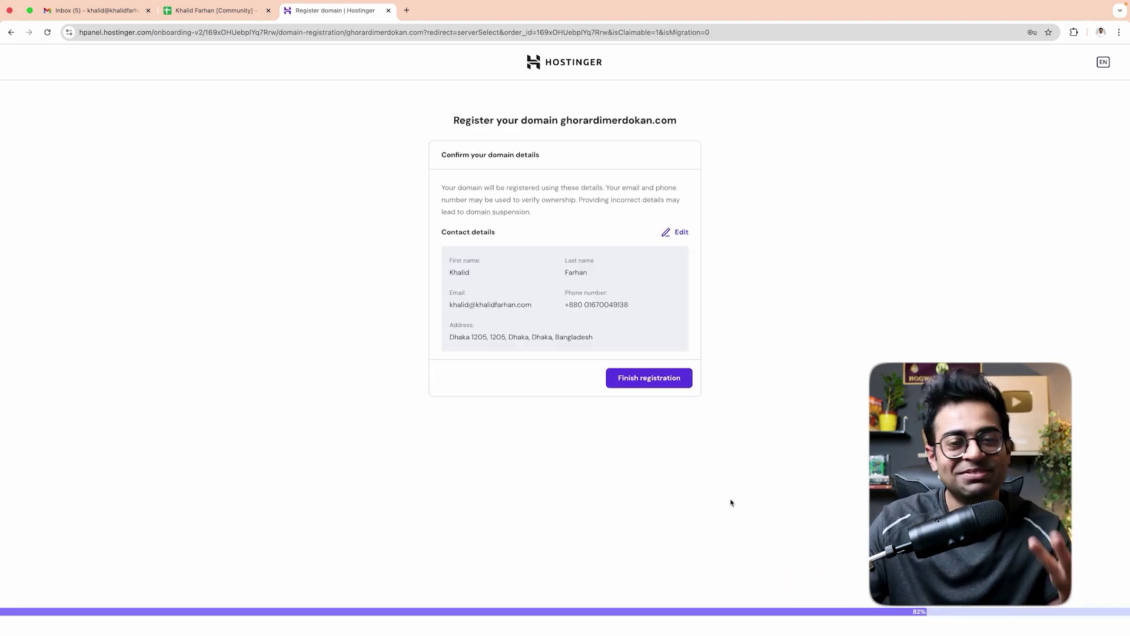
{"action": "left_click", "coordinate": [658, 382]}
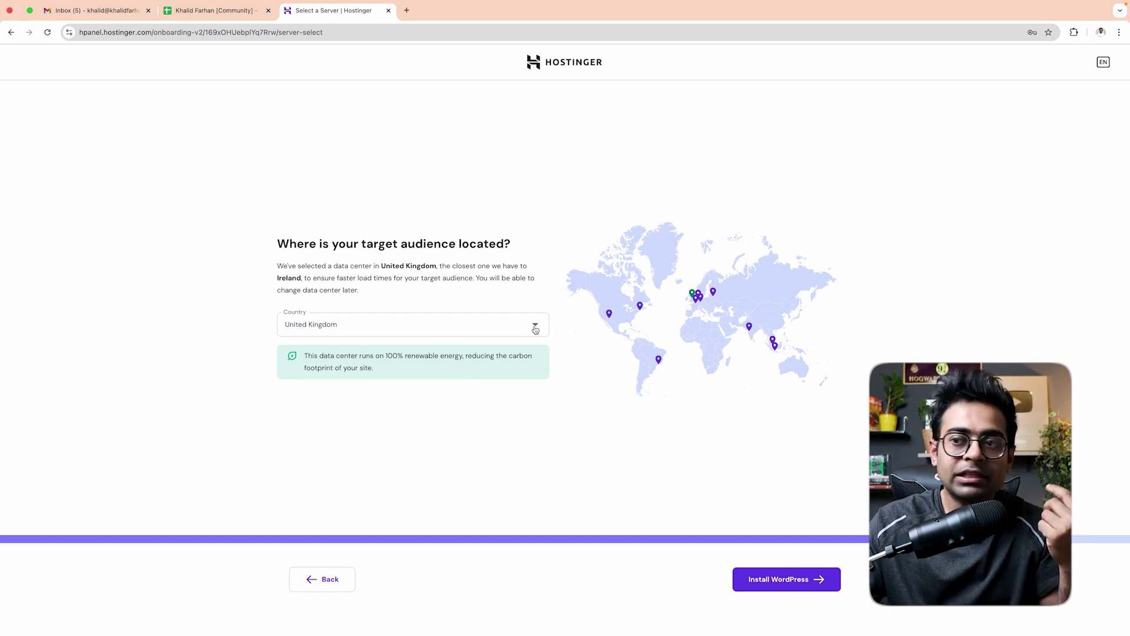
Set the data centre country to India and start the WordPress installation.
{"action": "left_click", "coordinate": [535, 327]}
{"action": "type", "text": "bangl"}
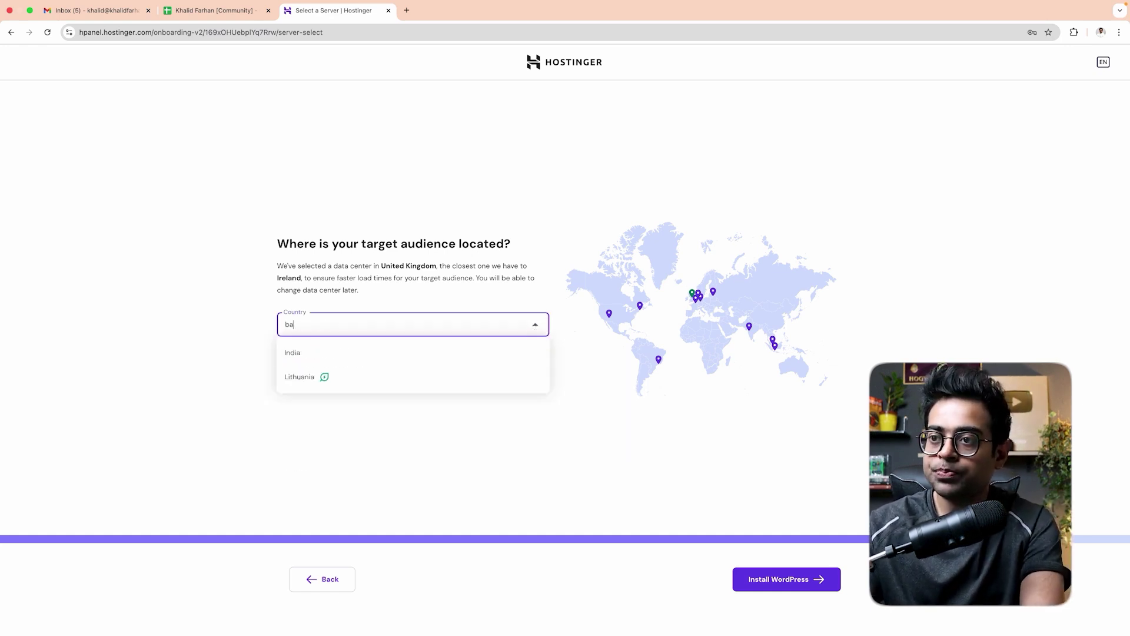
{"action": "key", "text": "BackSpace"}
{"action": "key", "text": "BackSpace"}
{"action": "key", "text": "BackSpace"}
{"action": "key", "text": "BackSpace"}
{"action": "type", "text": "india"}
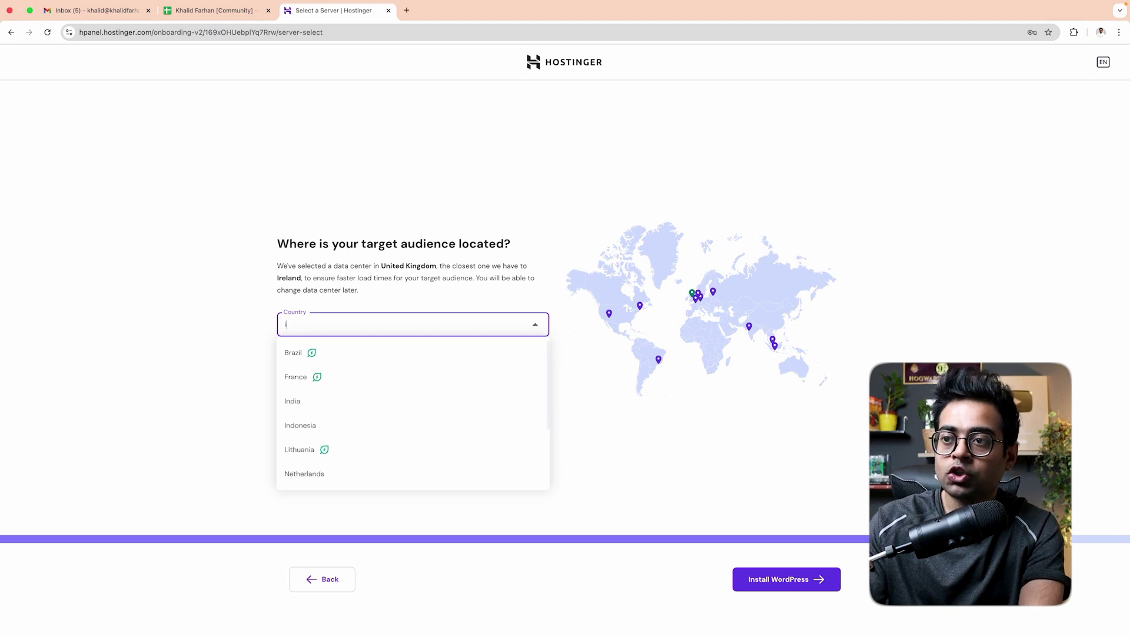
{"action": "left_click", "coordinate": [535, 352]}
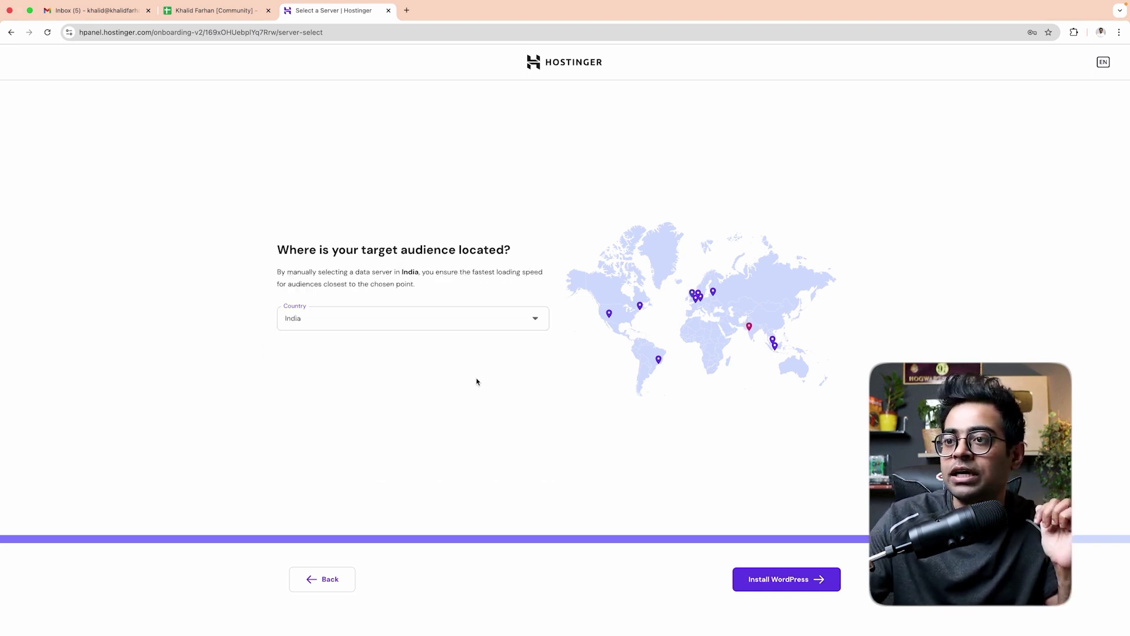
{"action": "left_click", "coordinate": [803, 588]}
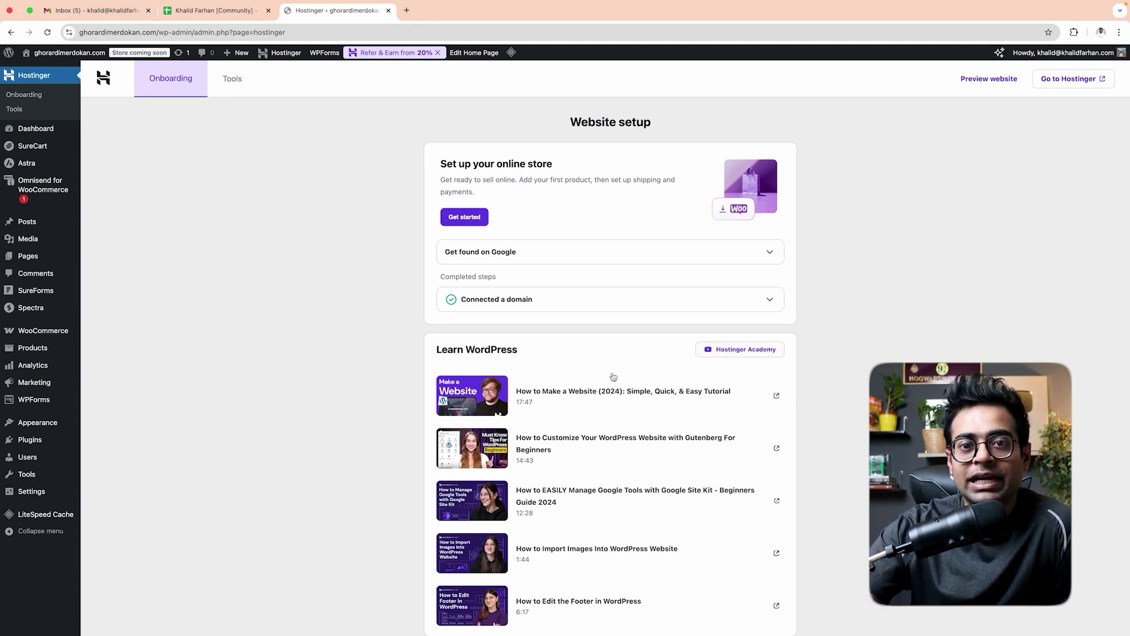
Preview the live Beauty Pronounced homepage in a new tab, then open the Home page editor.
{"action": "mouse_move", "coordinate": [65, 56]}
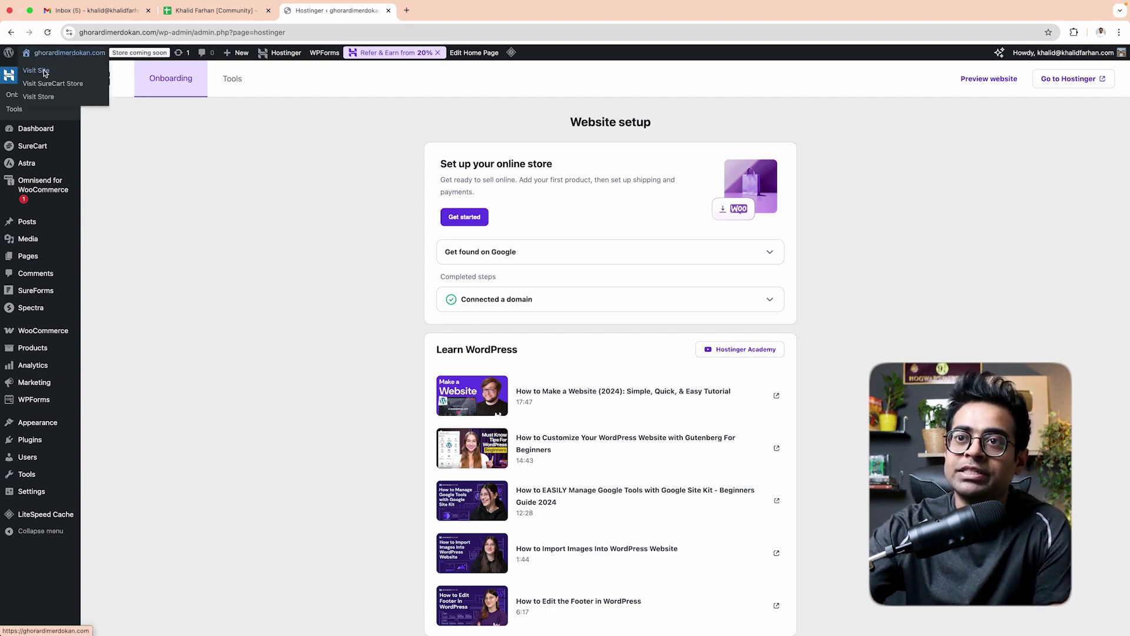
{"action": "left_click", "coordinate": [44, 71], "text": "super"}
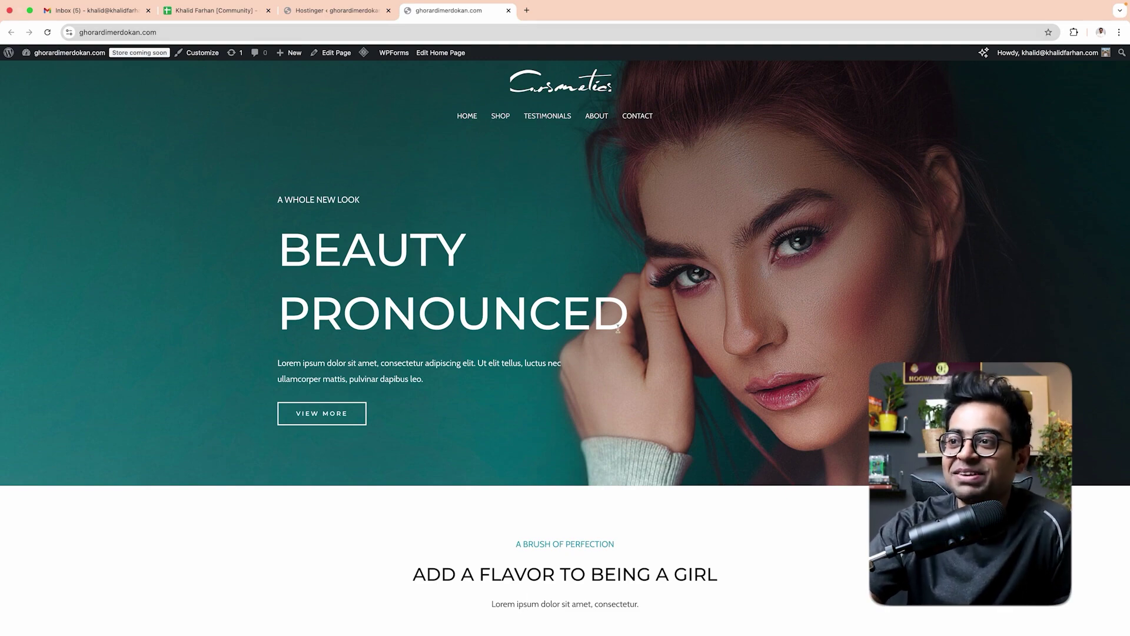
{"action": "scroll", "coordinate": [618, 311], "scroll_direction": "down", "scroll_amount": 15}
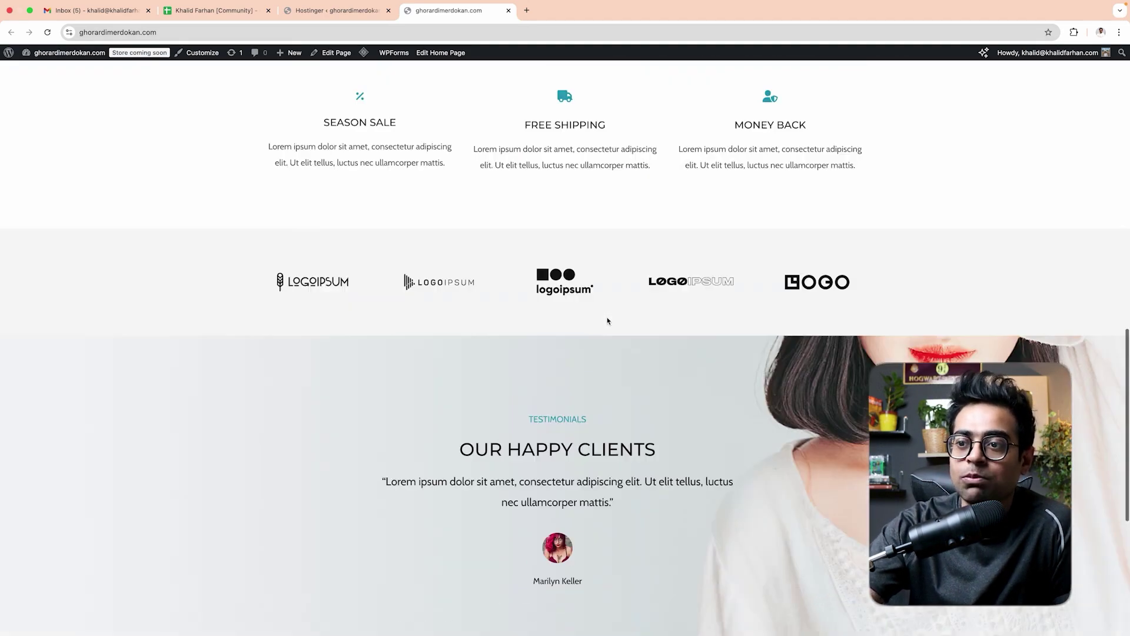
{"action": "scroll", "coordinate": [608, 319], "scroll_direction": "down", "scroll_amount": 4}
{"action": "scroll", "coordinate": [383, 189], "scroll_direction": "up", "scroll_amount": 20}
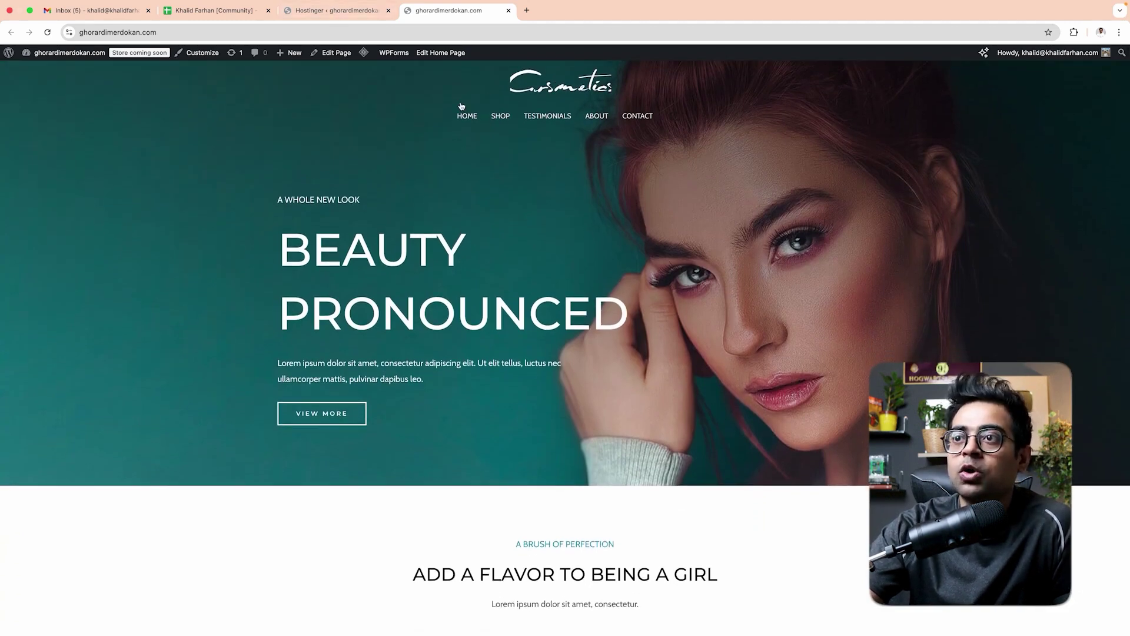
{"action": "left_click", "coordinate": [345, 12]}
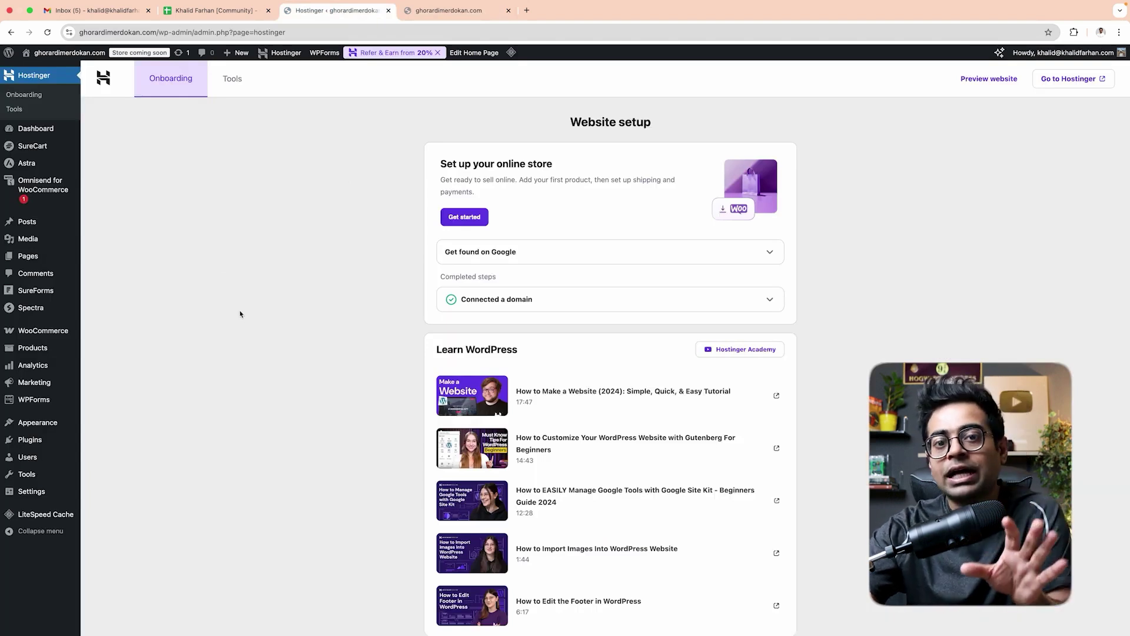
{"action": "scroll", "coordinate": [515, 358], "scroll_direction": "down", "scroll_amount": 3}
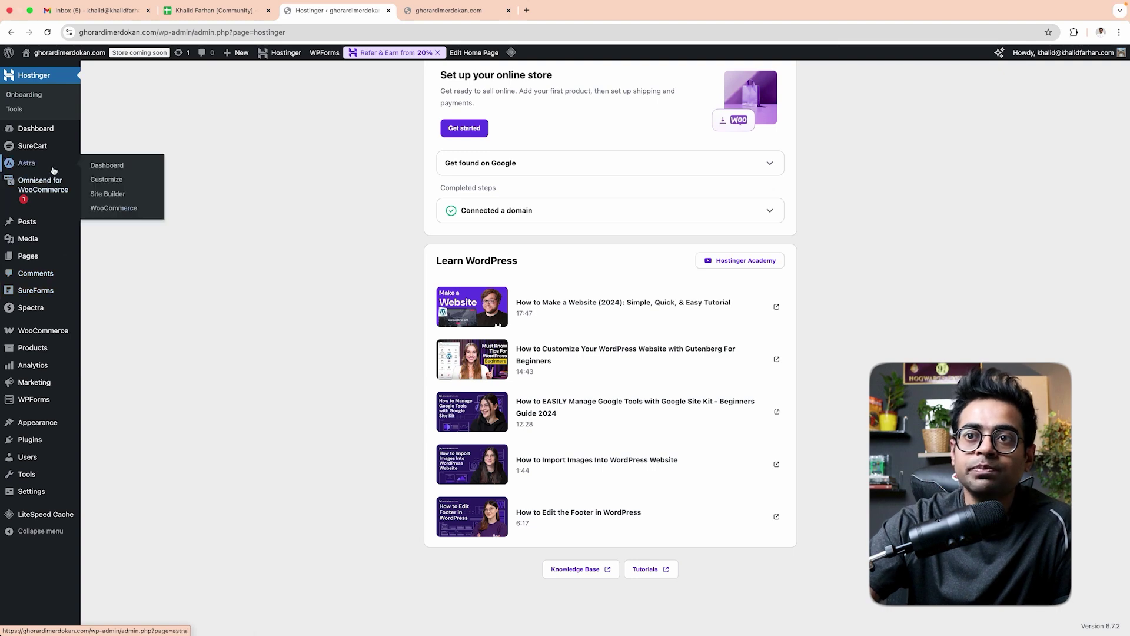
{"action": "left_click", "coordinate": [448, 11]}
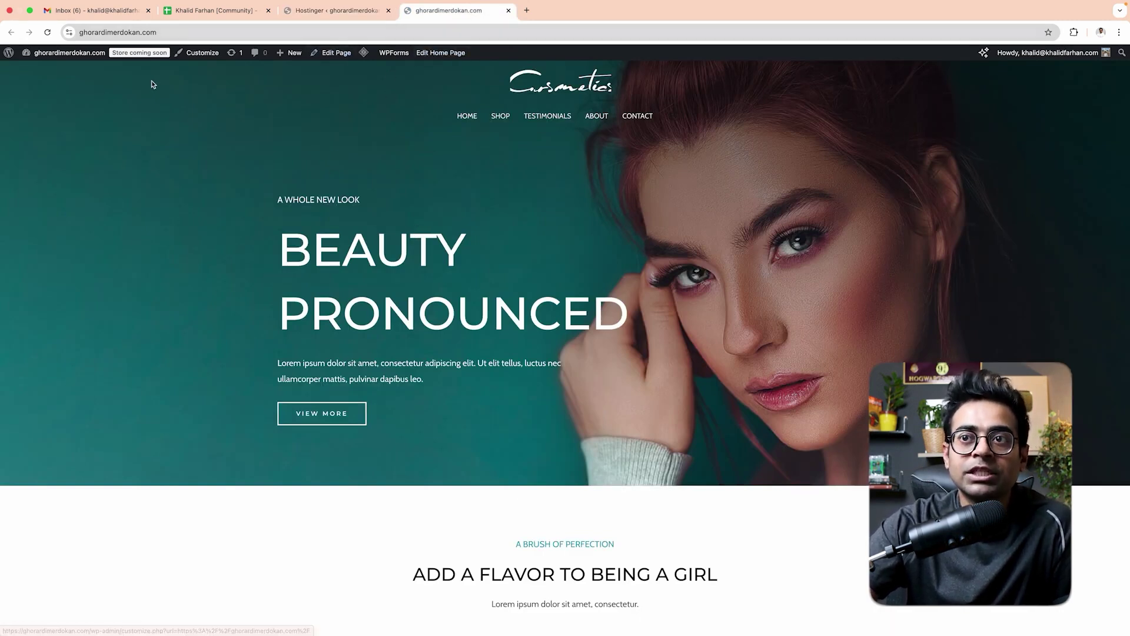
{"action": "left_click", "coordinate": [450, 54]}
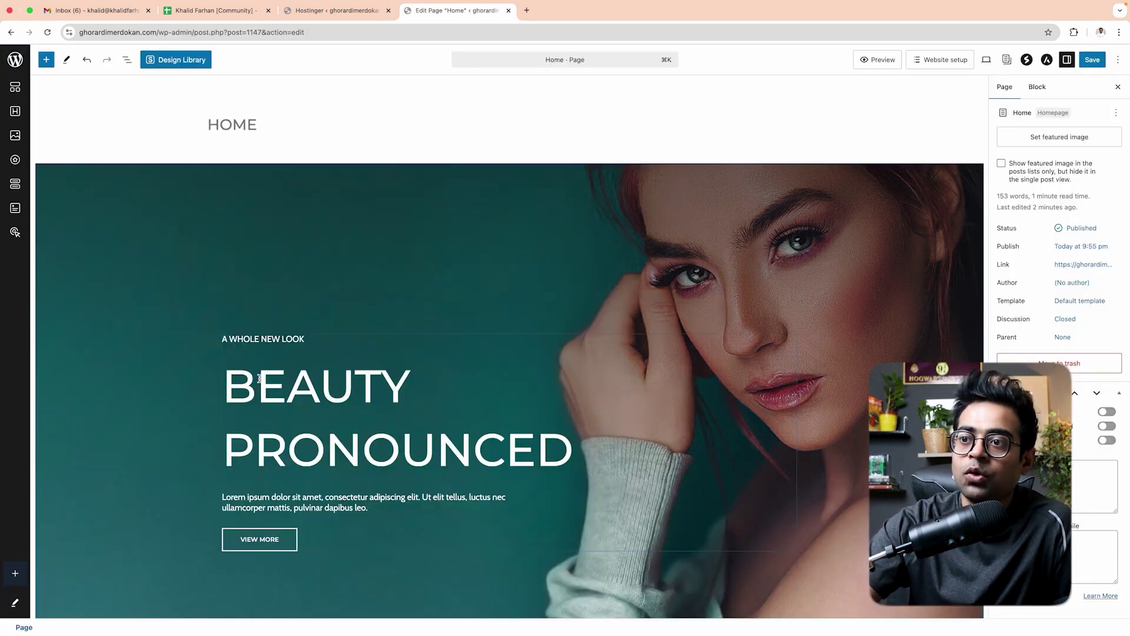
Replace the hero tagline with 'THE BEST GHORAR DIM IN MARKET'.
{"action": "left_click", "coordinate": [304, 386]}
{"action": "double_click", "coordinate": [304, 387]}
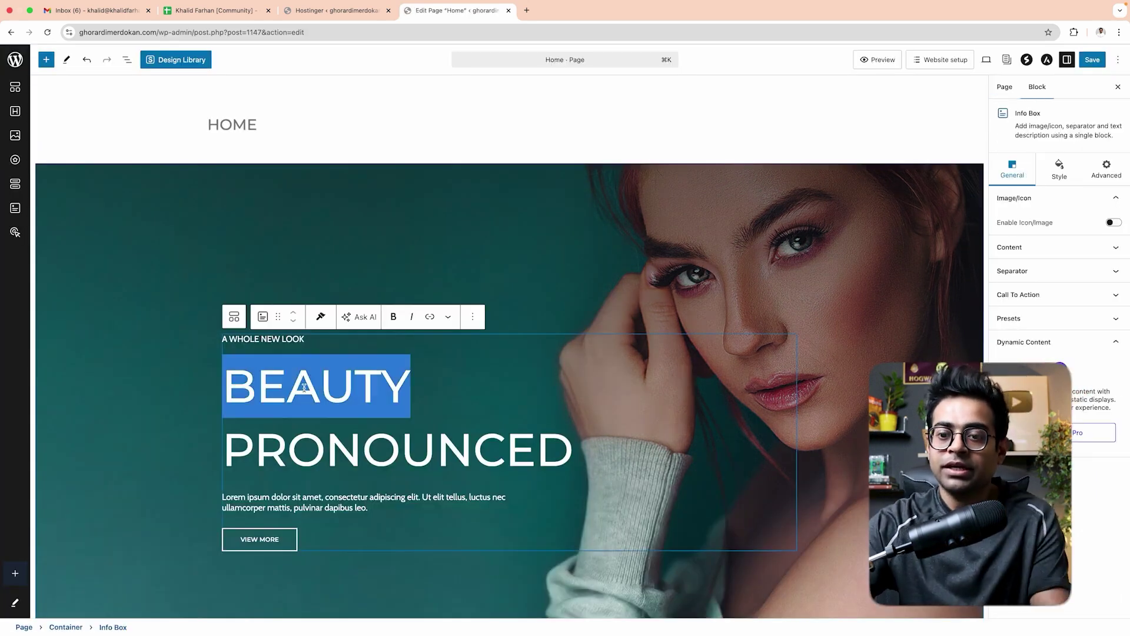
{"action": "left_click", "coordinate": [266, 345]}
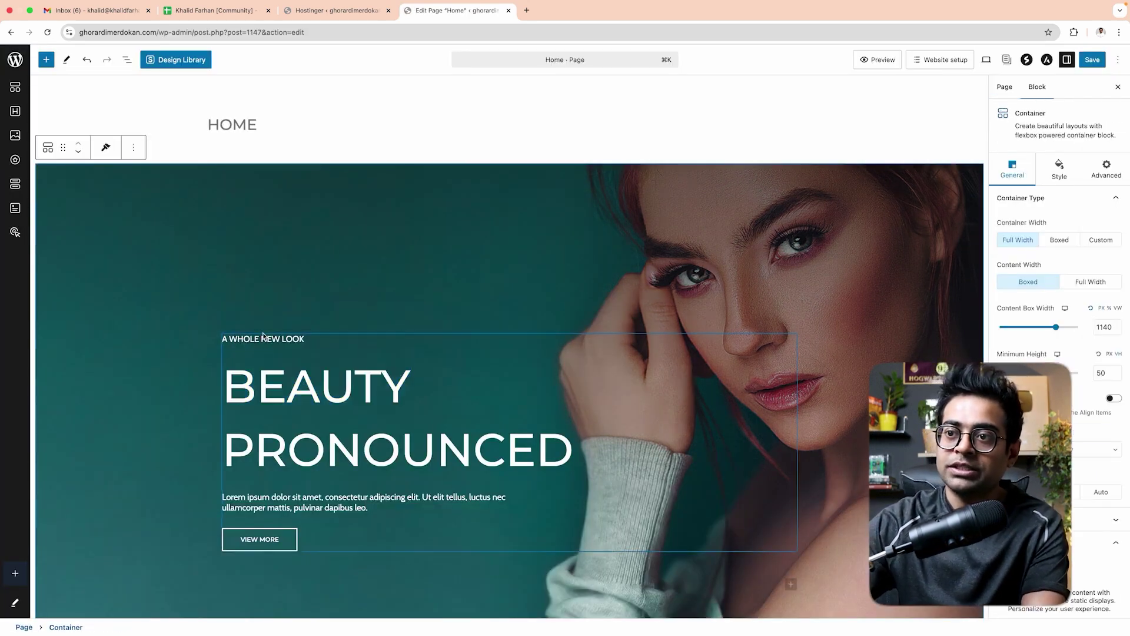
{"action": "triple_click", "coordinate": [264, 339]}
{"action": "type", "text": "THE"}
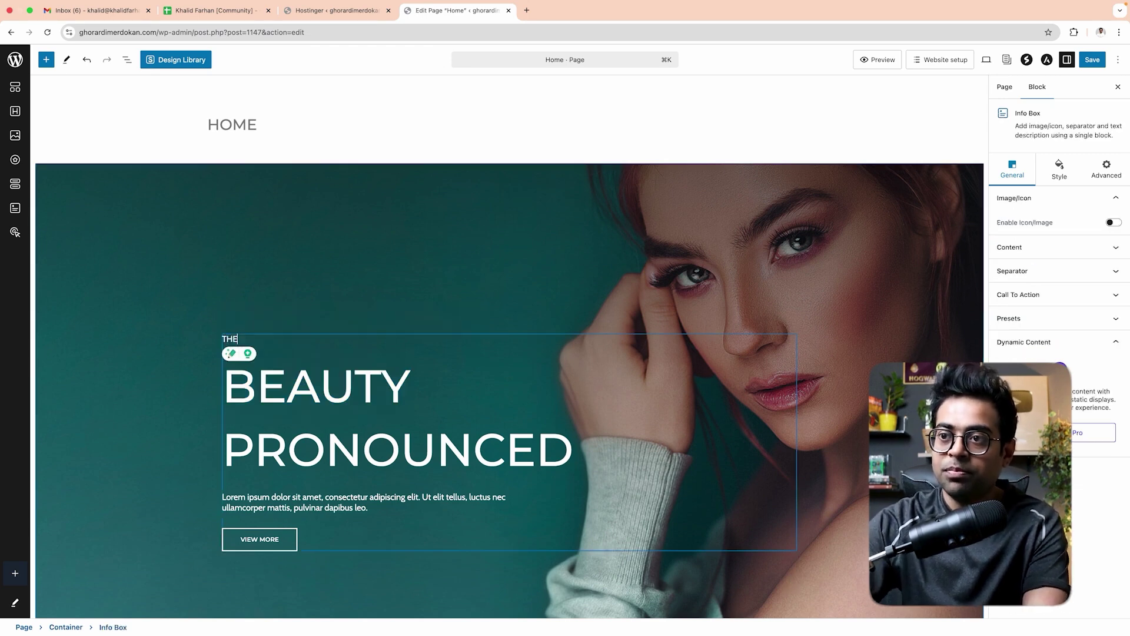
{"action": "type", "text": " BEST GHORAR DIM "}
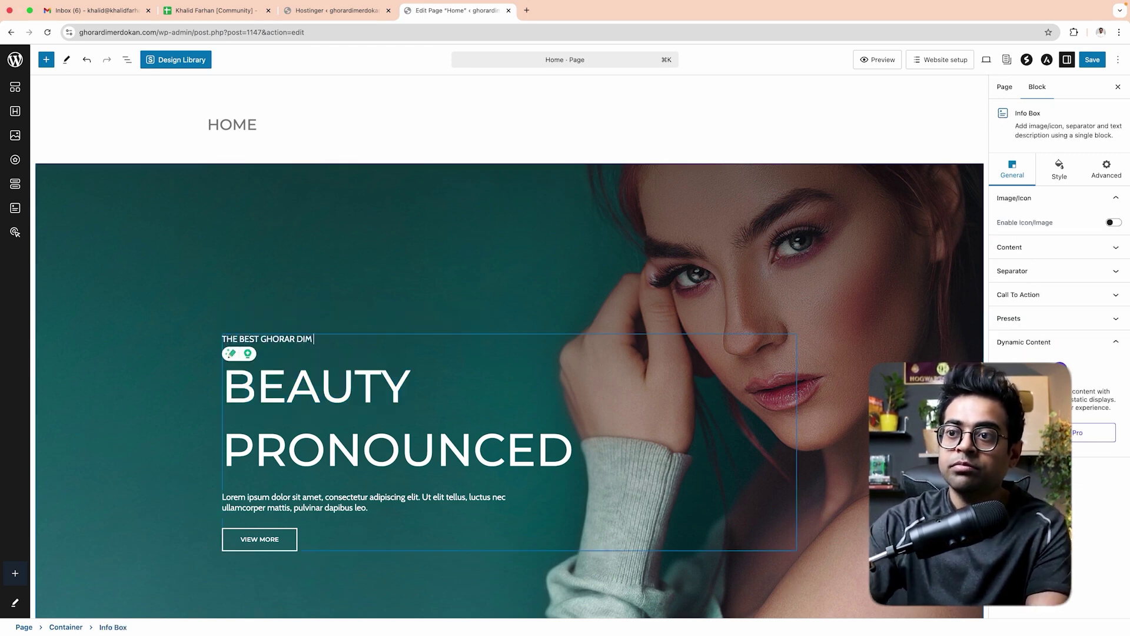
{"action": "type", "text": "IN MARKET"}
Change the heading to 'BUY GHORAR DIM TODAY' and the paragraph to 'Click here to browse our products'.
{"action": "triple_click", "coordinate": [555, 436]}
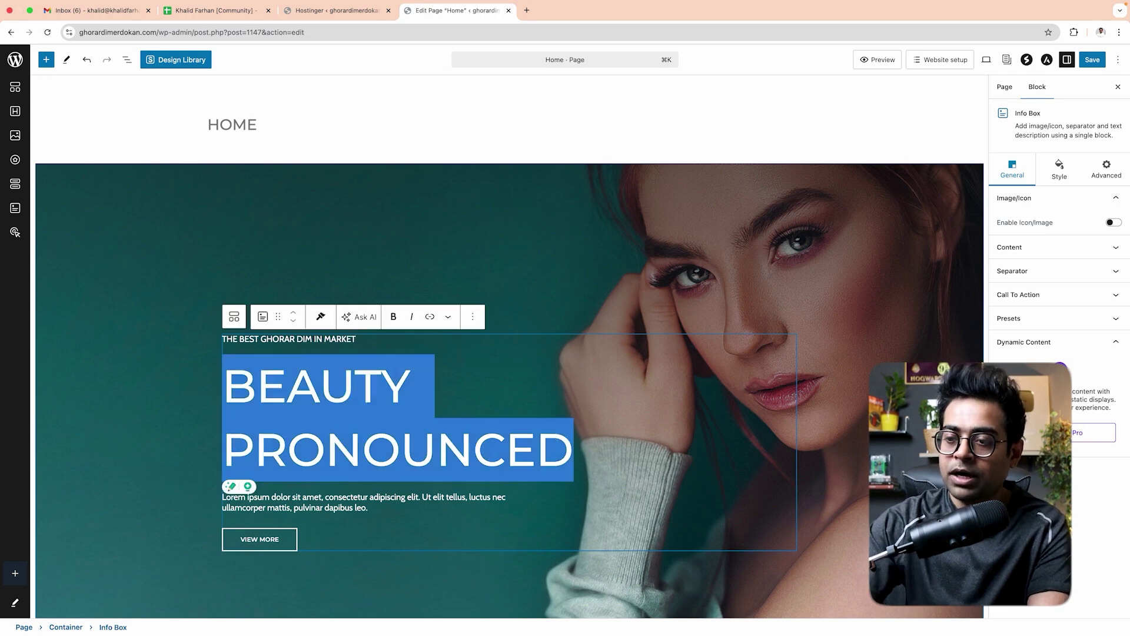
{"action": "type", "text": "BUYU"}
{"action": "key", "text": "BackSpace"}
{"action": "type", "text": "GHORAR"}
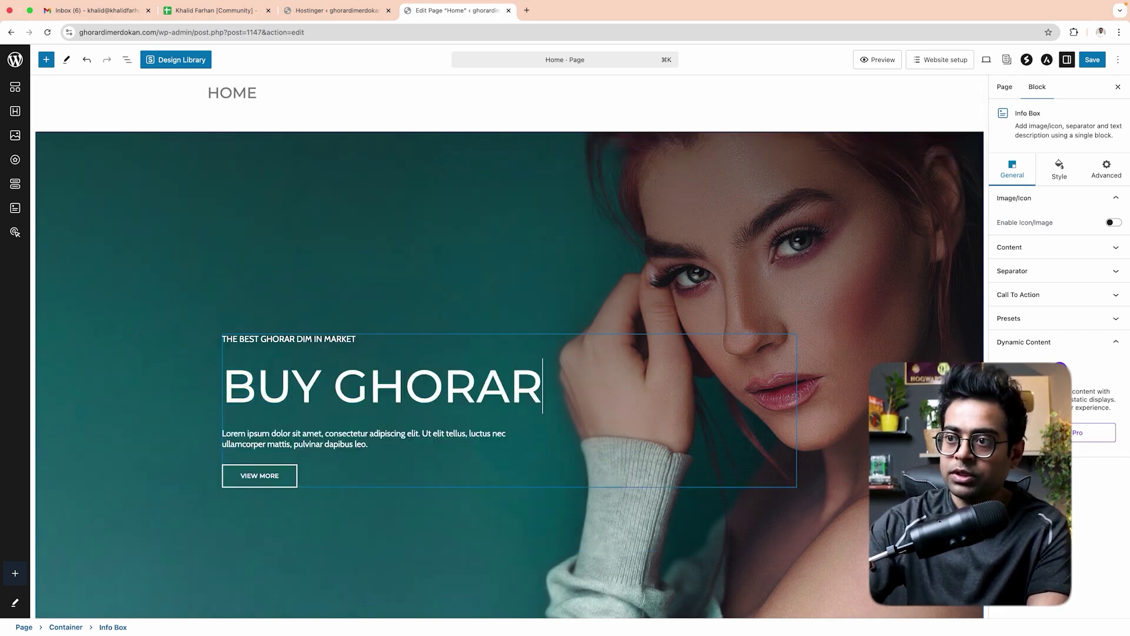
{"action": "type", "text": " DIM TODAY"}
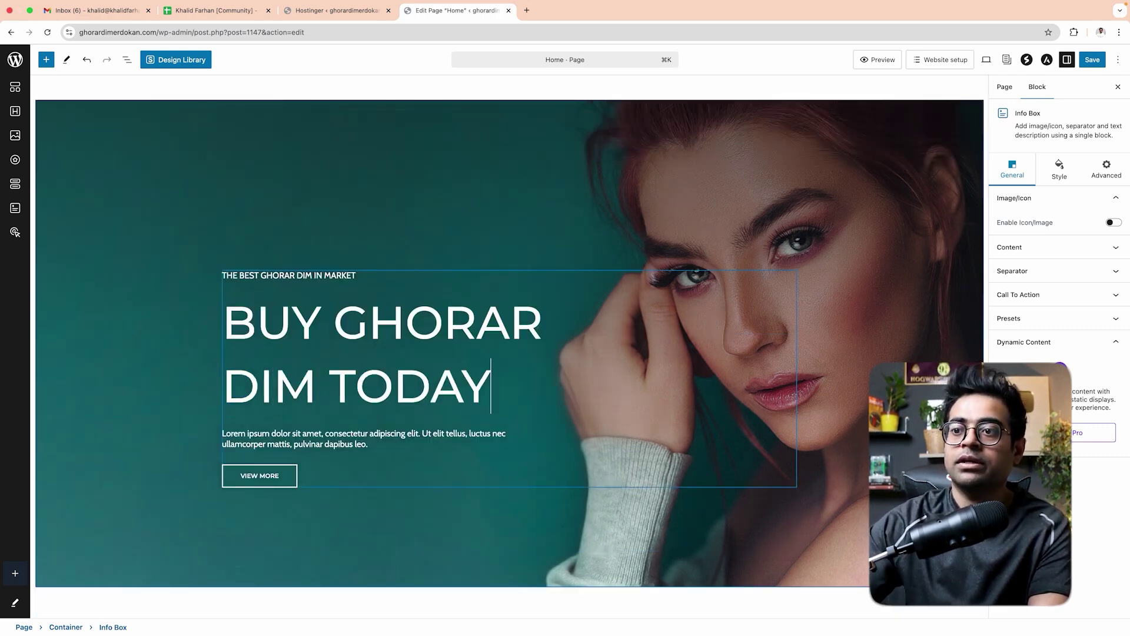
{"action": "triple_click", "coordinate": [352, 436]}
{"action": "type", "text": "C"}
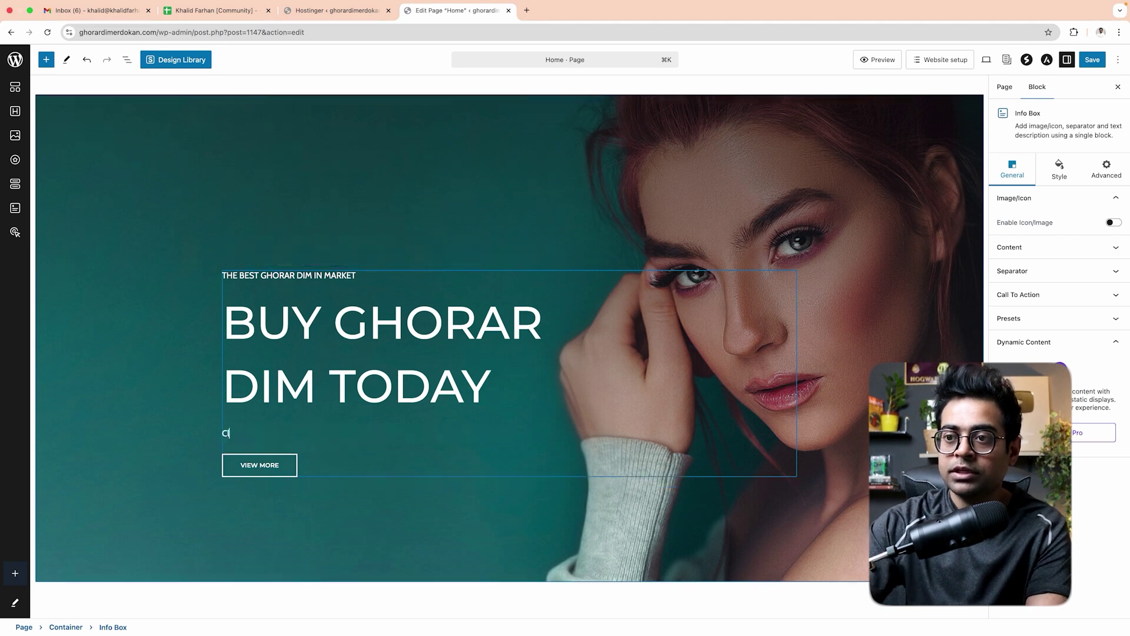
{"action": "type", "text": "lick here to brow"}
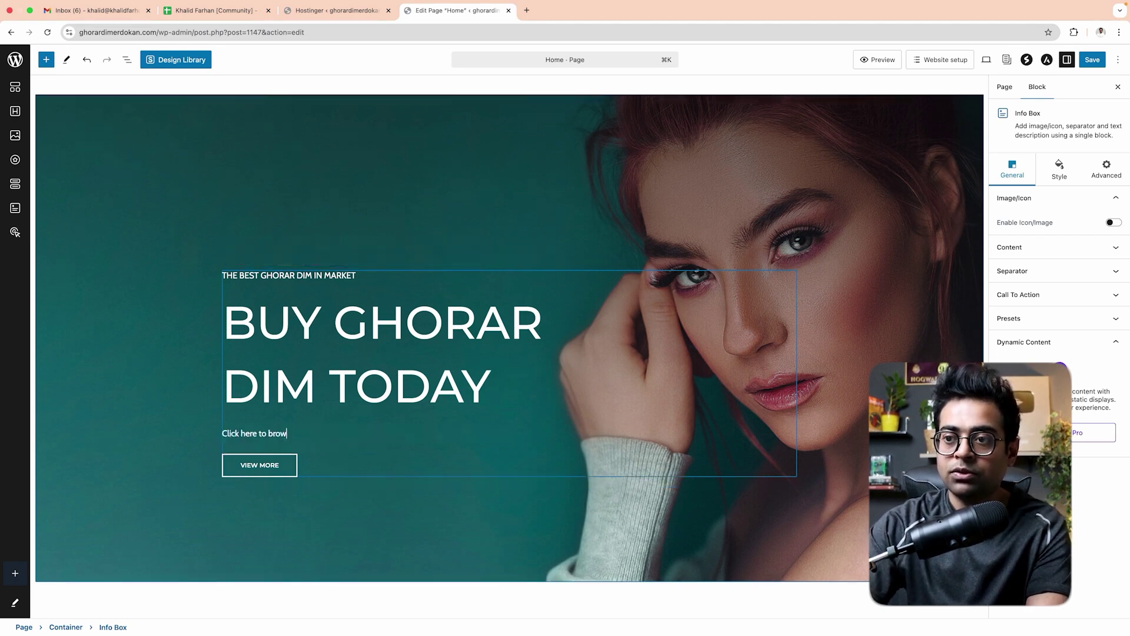
{"action": "type", "text": "se our products"}
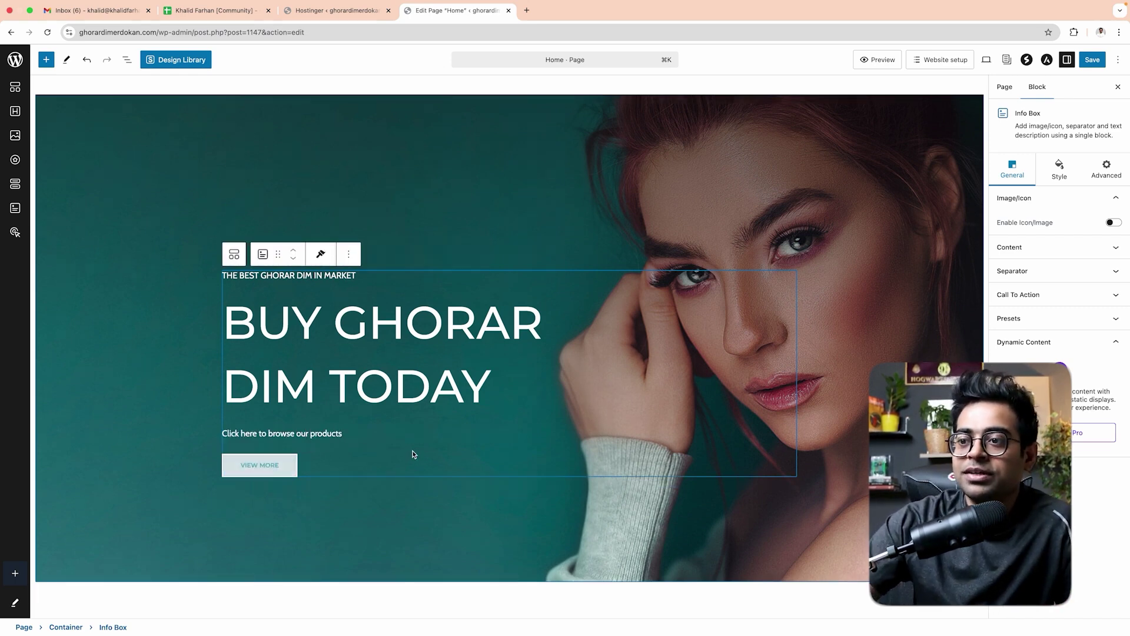
{"action": "scroll", "coordinate": [412, 454], "scroll_direction": "down", "scroll_amount": 5}
Review the edited Home page and save the changes.
{"action": "scroll", "coordinate": [421, 446], "scroll_direction": "down", "scroll_amount": 9}
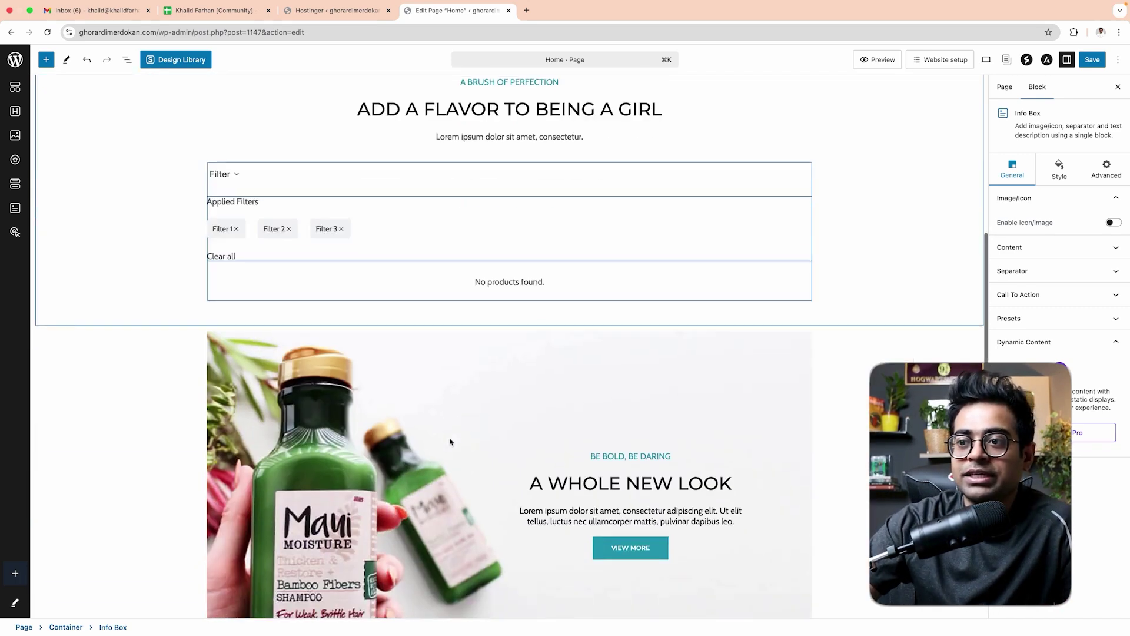
{"action": "scroll", "coordinate": [588, 351], "scroll_direction": "down", "scroll_amount": 5}
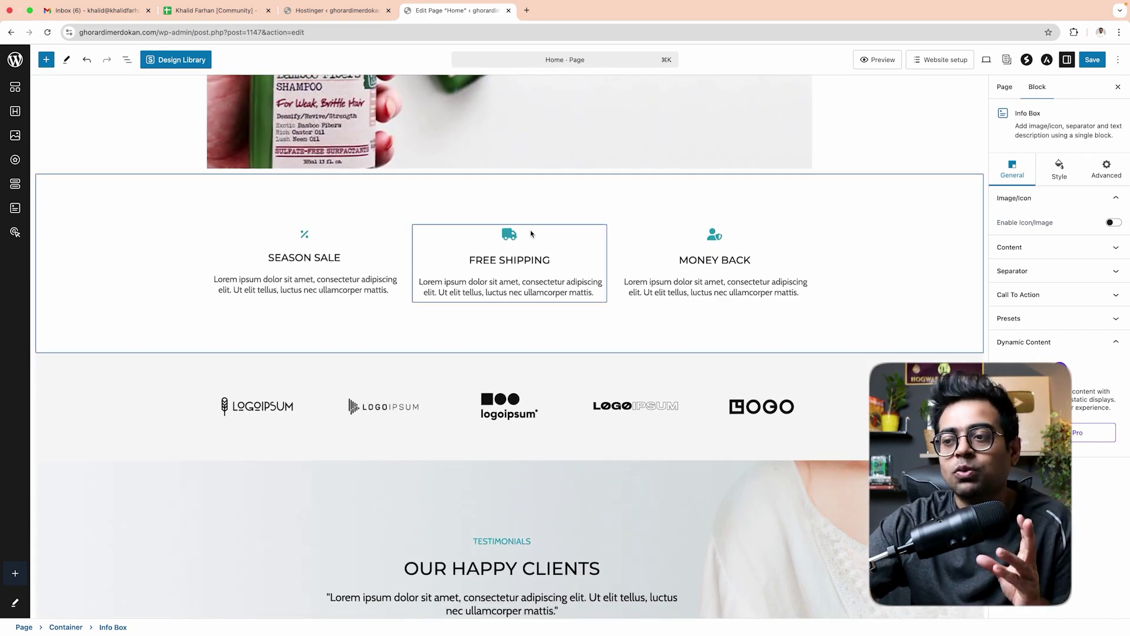
{"action": "scroll", "coordinate": [530, 230], "scroll_direction": "down", "scroll_amount": 5}
{"action": "scroll", "coordinate": [550, 261], "scroll_direction": "down", "scroll_amount": 5}
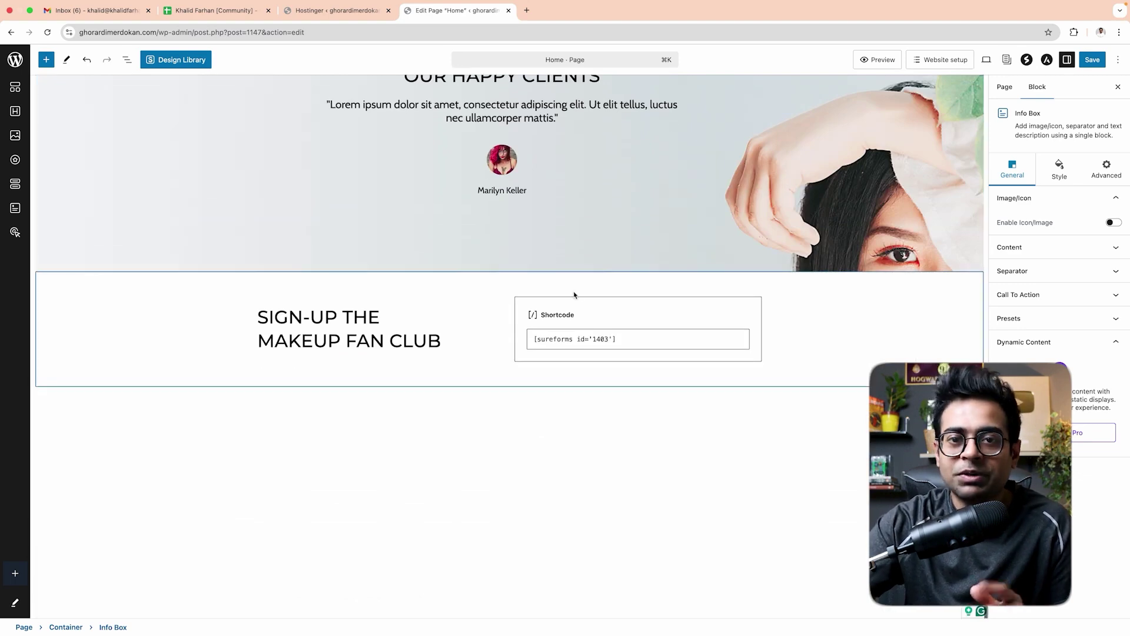
{"action": "scroll", "coordinate": [576, 295], "scroll_direction": "up", "scroll_amount": 20}
{"action": "left_click", "coordinate": [1092, 59]}
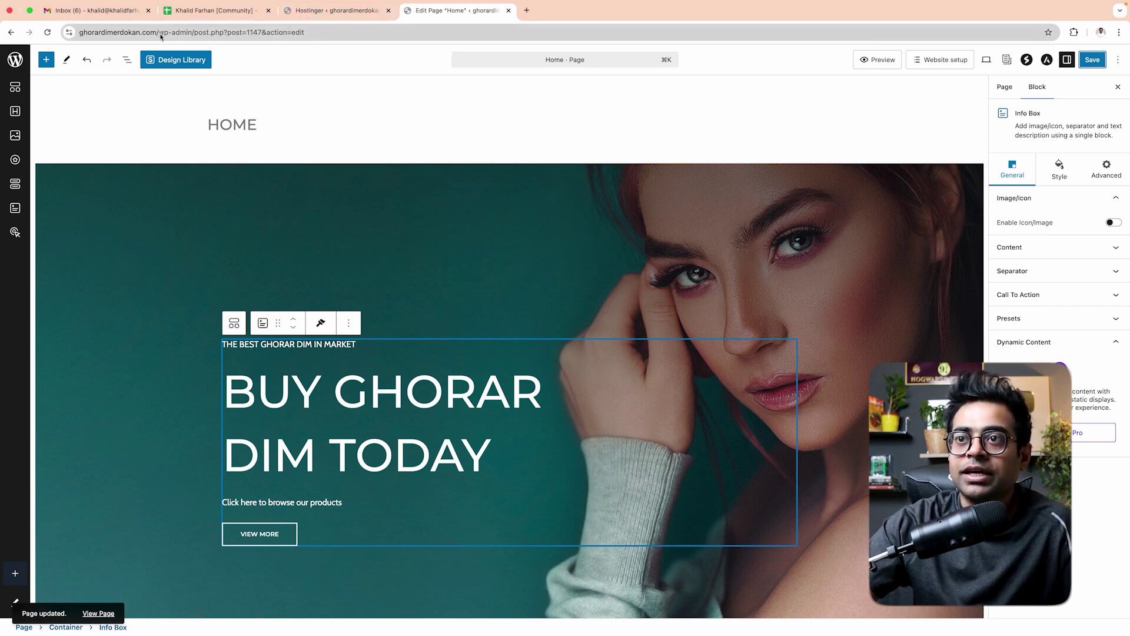
Trim the web address to ghorardimerdokan.com and load the live homepage.
{"action": "left_click_drag", "start_coordinate": [161, 33], "coordinate": [306, 33]}
{"action": "key", "text": "BackSpace"}
{"action": "key", "text": "Return"}
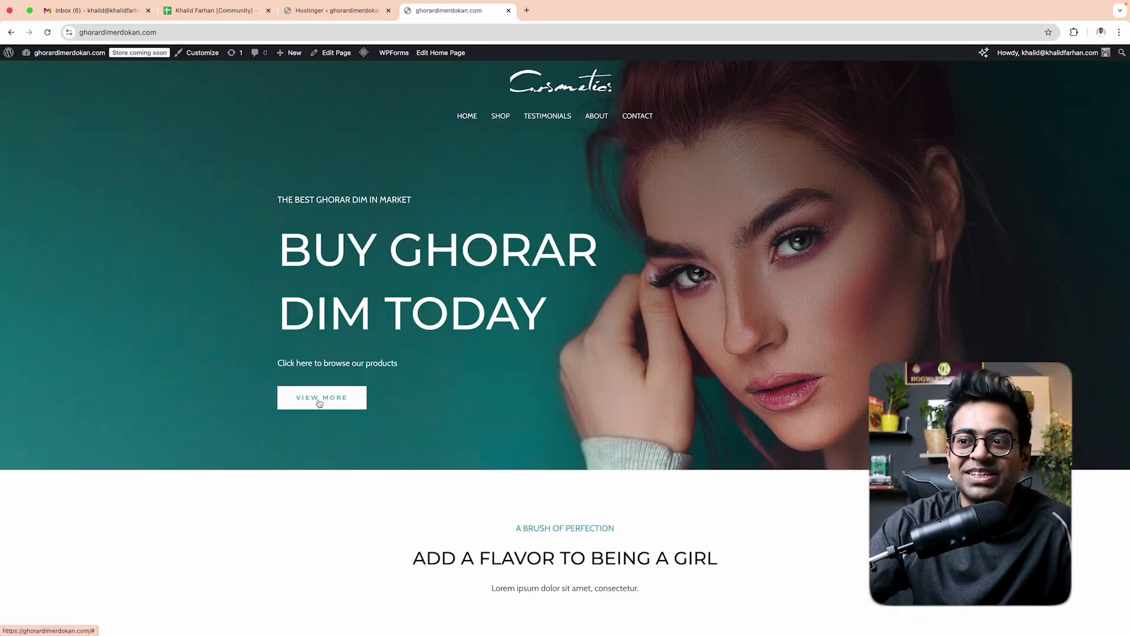
Browse the homepage and the empty Shop page, then go to the admin Dashboard.
{"action": "scroll", "coordinate": [555, 360], "scroll_direction": "down", "scroll_amount": 20}
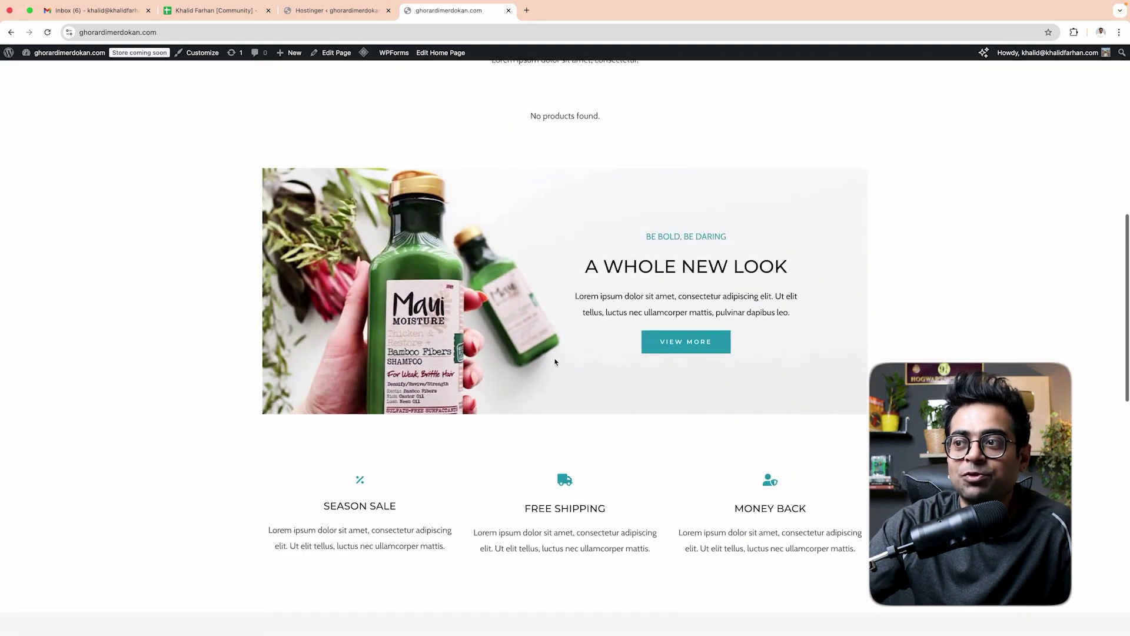
{"action": "scroll", "coordinate": [554, 358], "scroll_direction": "down", "scroll_amount": 3}
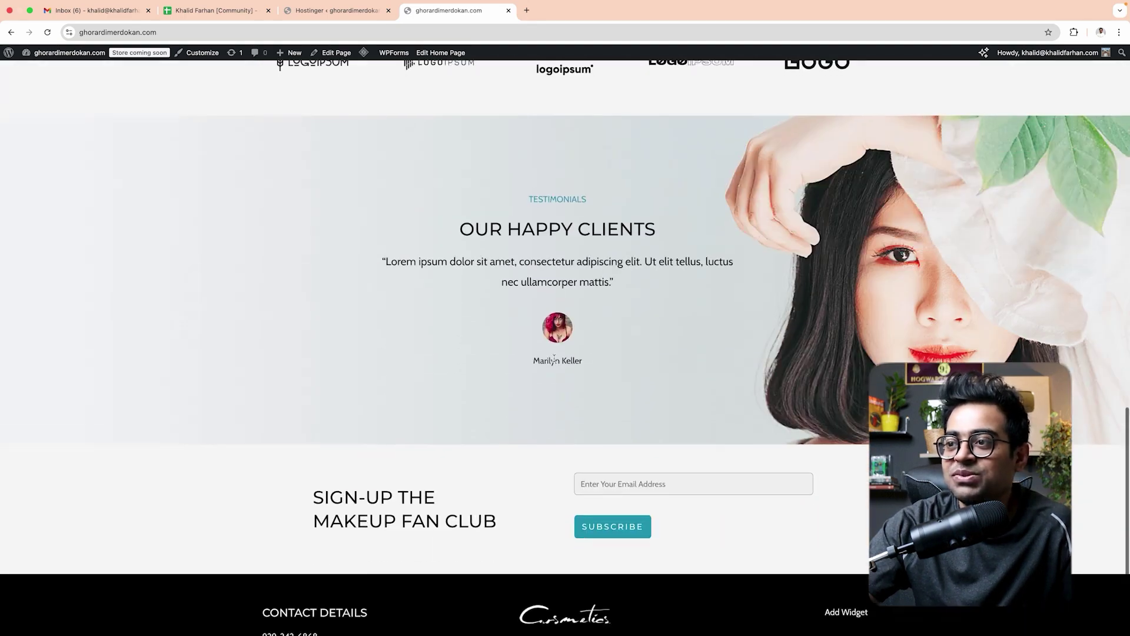
{"action": "scroll", "coordinate": [553, 358], "scroll_direction": "up", "scroll_amount": 20}
{"action": "left_click", "coordinate": [500, 116]}
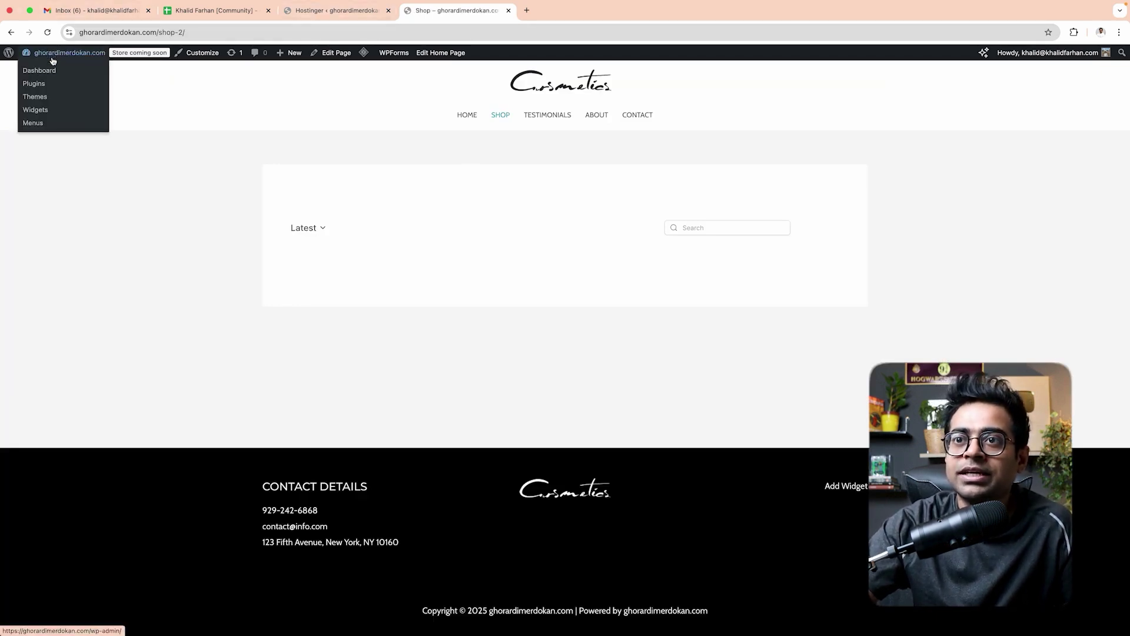
{"action": "left_click", "coordinate": [40, 71]}
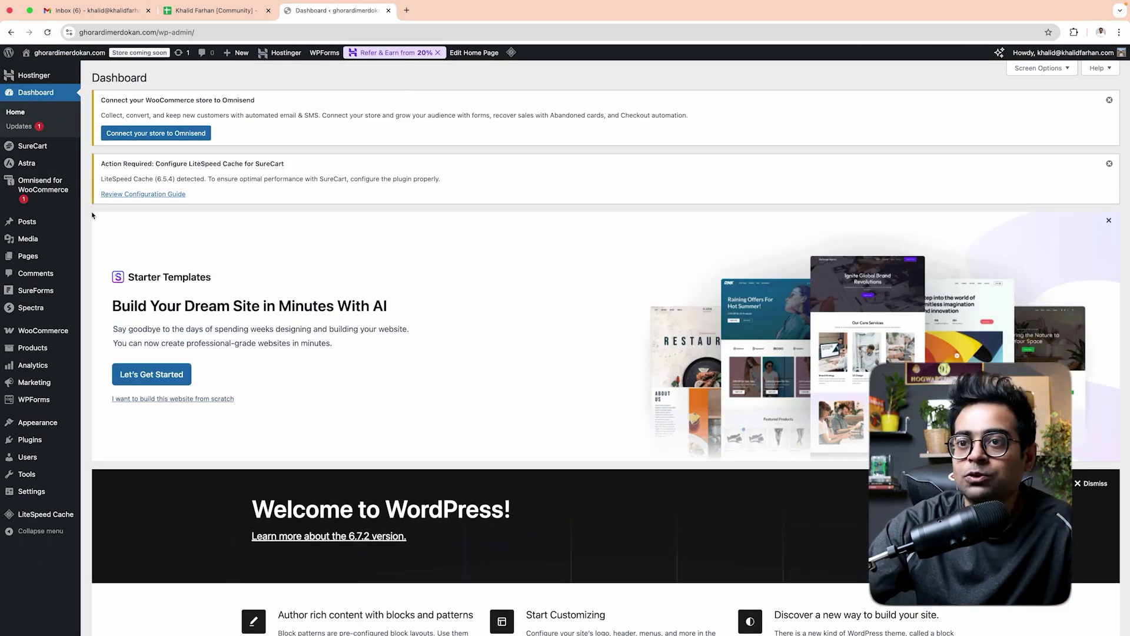
Create the product 'Premium Ghorar Dim' with regular price 10000 and sale price 5000.
{"action": "mouse_move", "coordinate": [71, 349]}
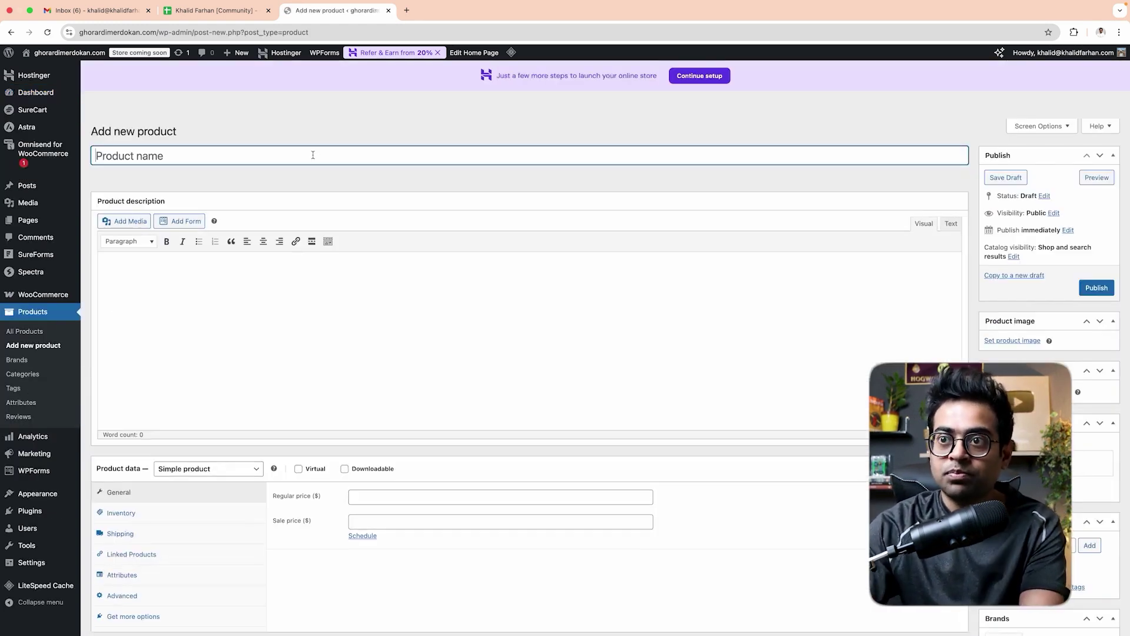
{"action": "type", "text": "Premium Ghorar Dim"}
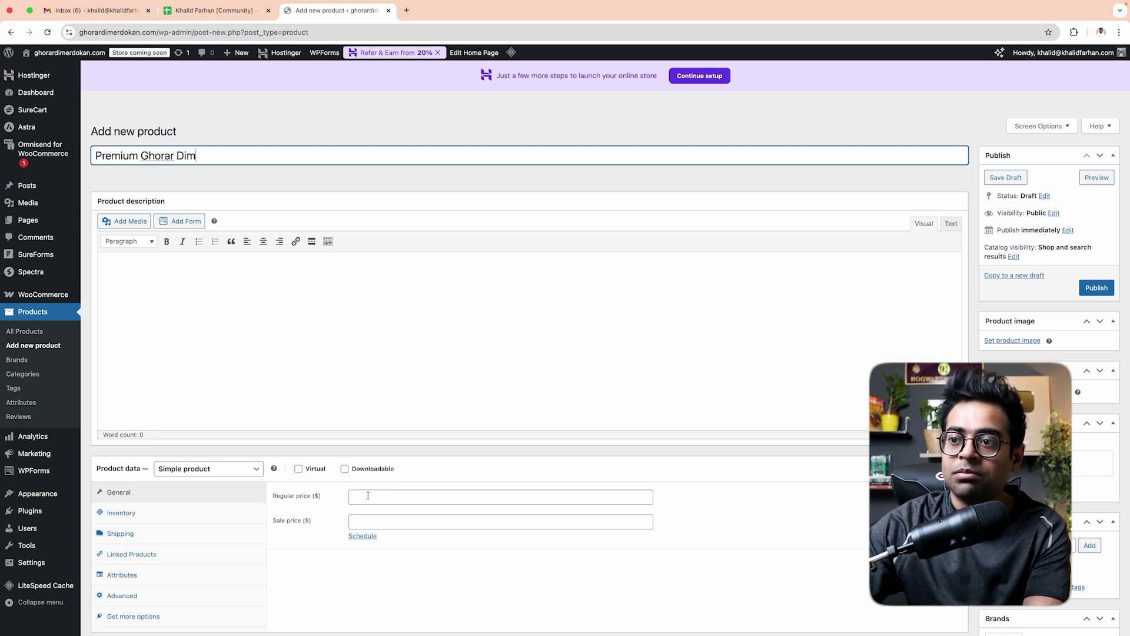
{"action": "left_click", "coordinate": [368, 496]}
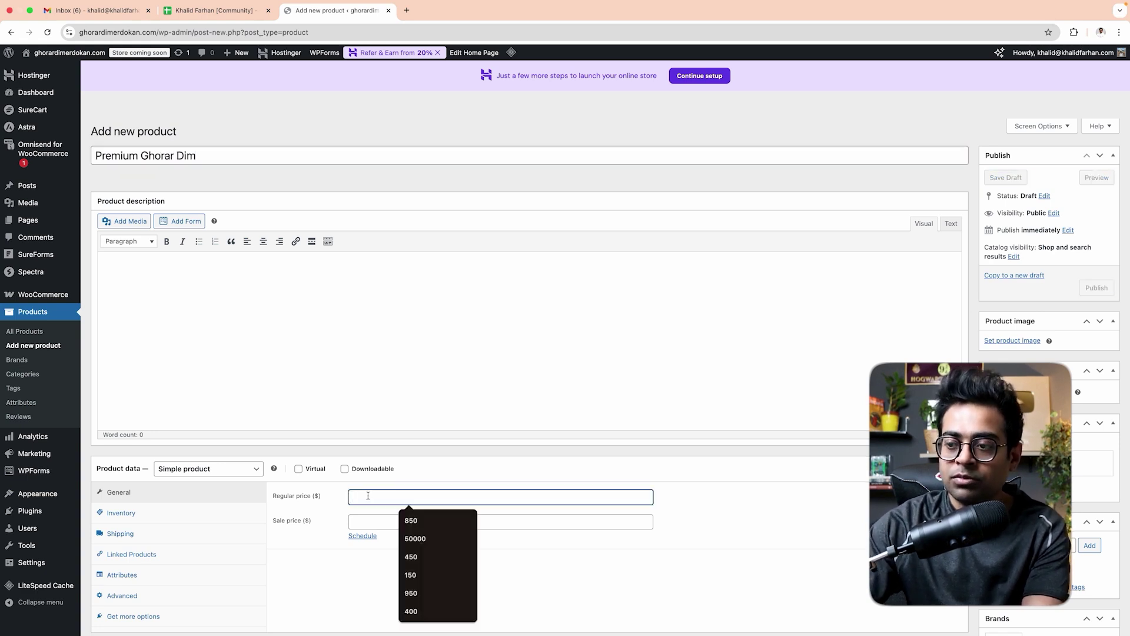
{"action": "type", "text": "10000"}
{"action": "left_click", "coordinate": [353, 522]}
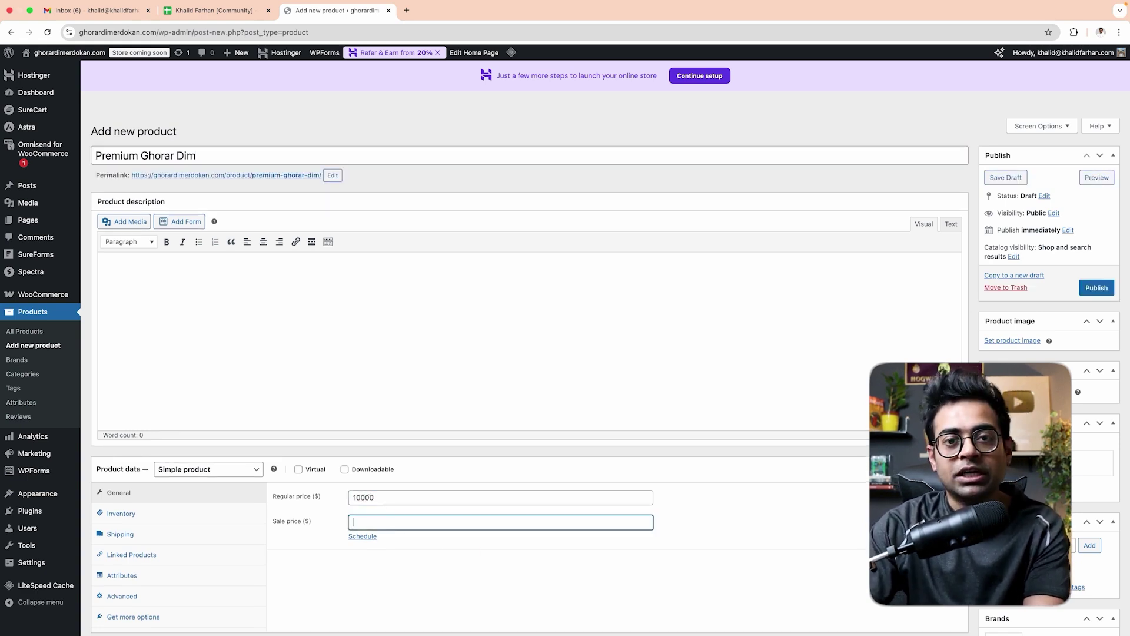
{"action": "left_click", "coordinate": [281, 566]}
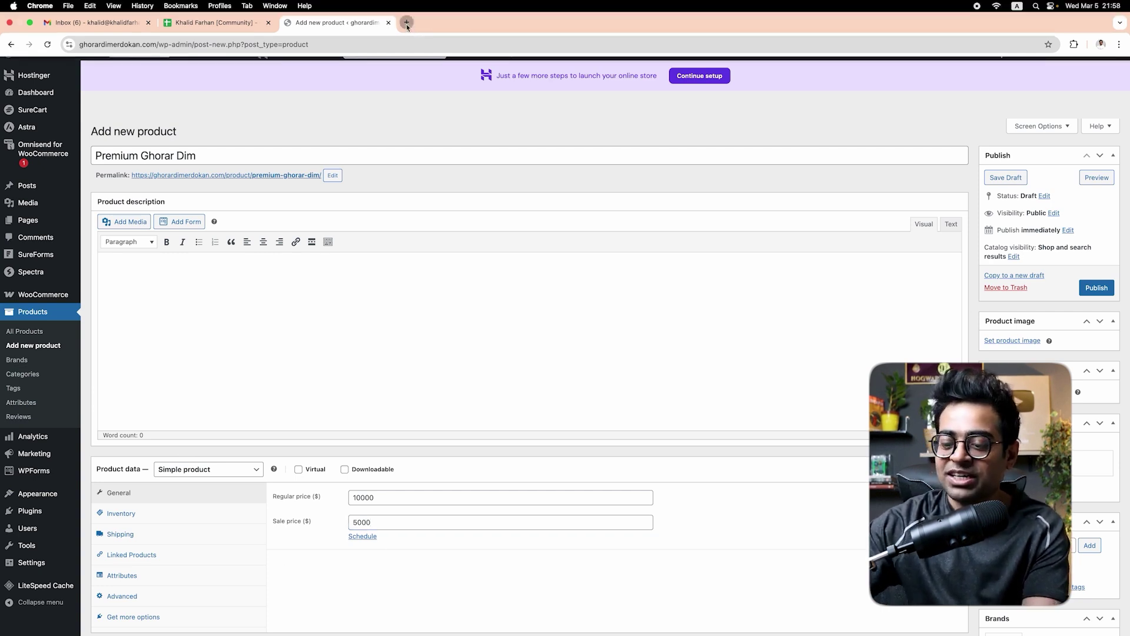
Search Google Images for 'ghorar dim' and enlarge the GHORAR DIM horse picture.
{"action": "left_click", "coordinate": [407, 23]}
{"action": "type", "text": "ghorar dim"}
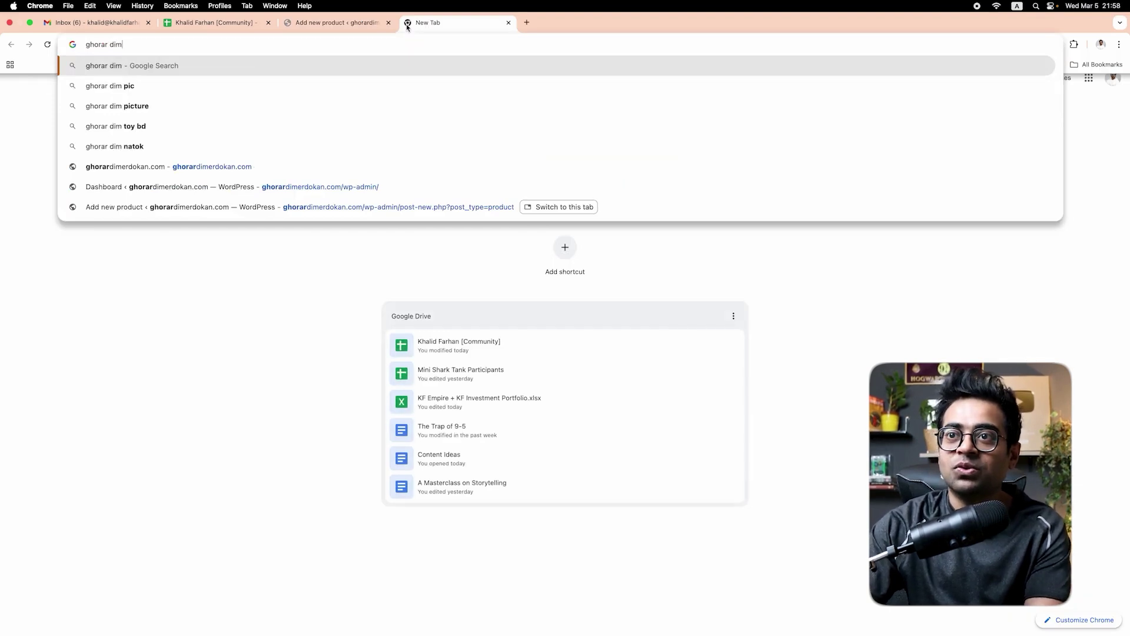
{"action": "key", "text": "Return"}
{"action": "left_click", "coordinate": [144, 103]}
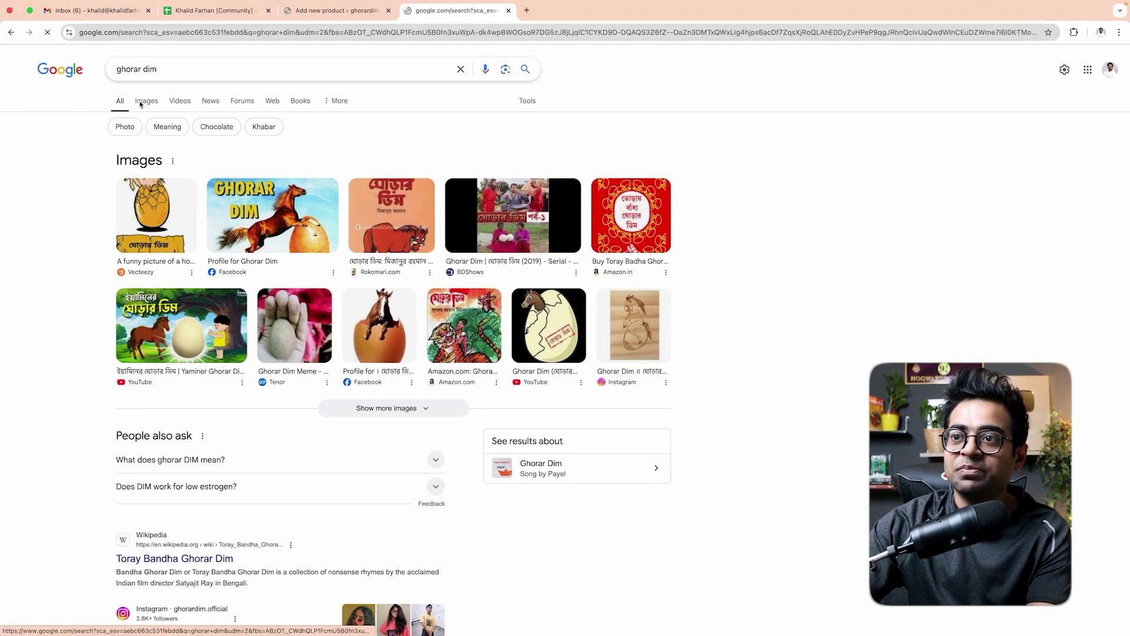
{"action": "left_click", "coordinate": [65, 200]}
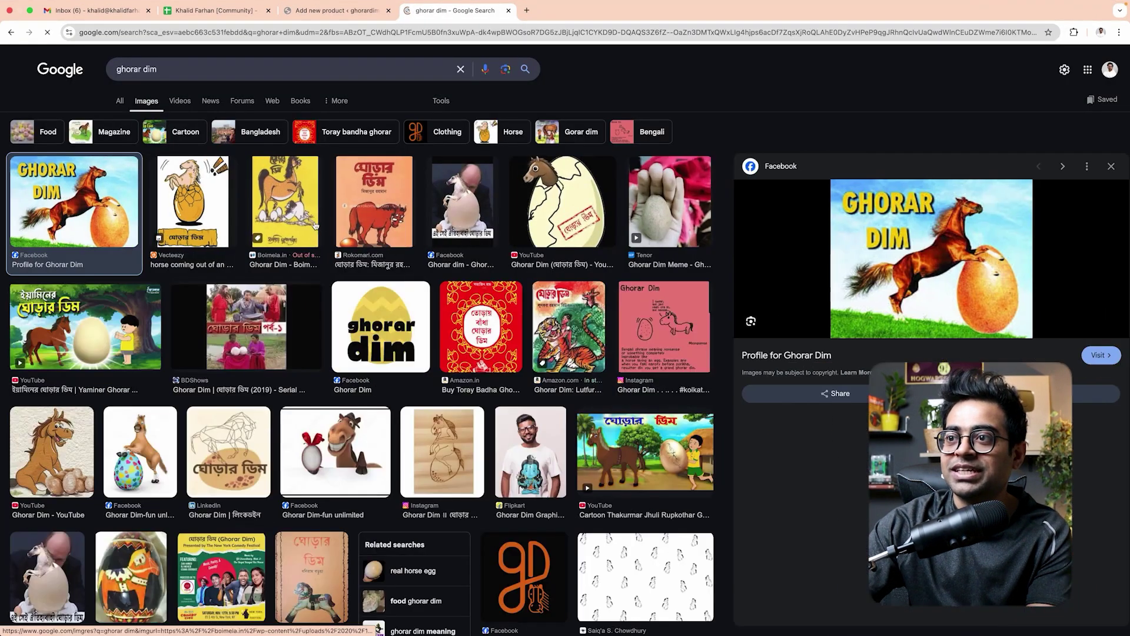
Save the picture as images.jpeg and return to the product draft.
{"action": "right_click", "coordinate": [910, 252]}
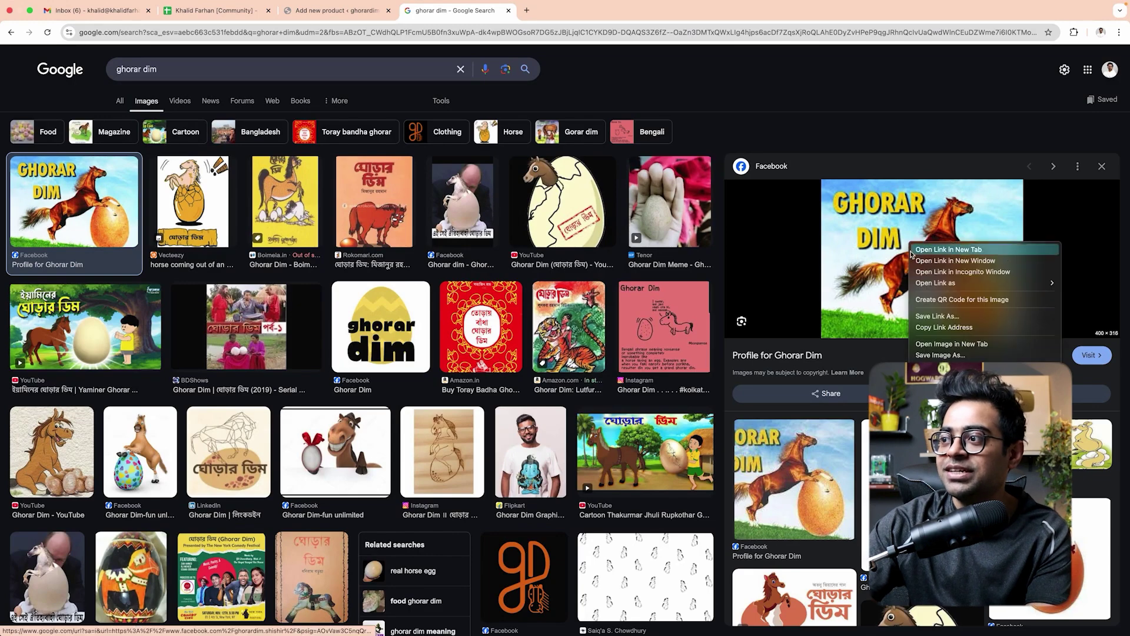
{"action": "left_click", "coordinate": [958, 355]}
{"action": "key", "text": "Return"}
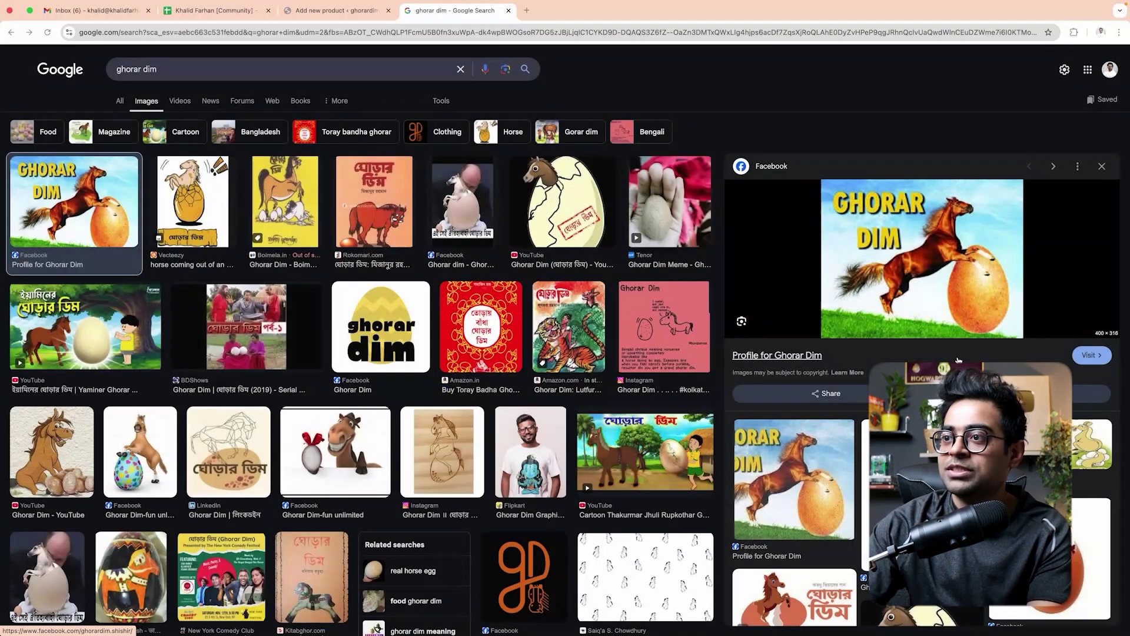
{"action": "left_click", "coordinate": [338, 12]}
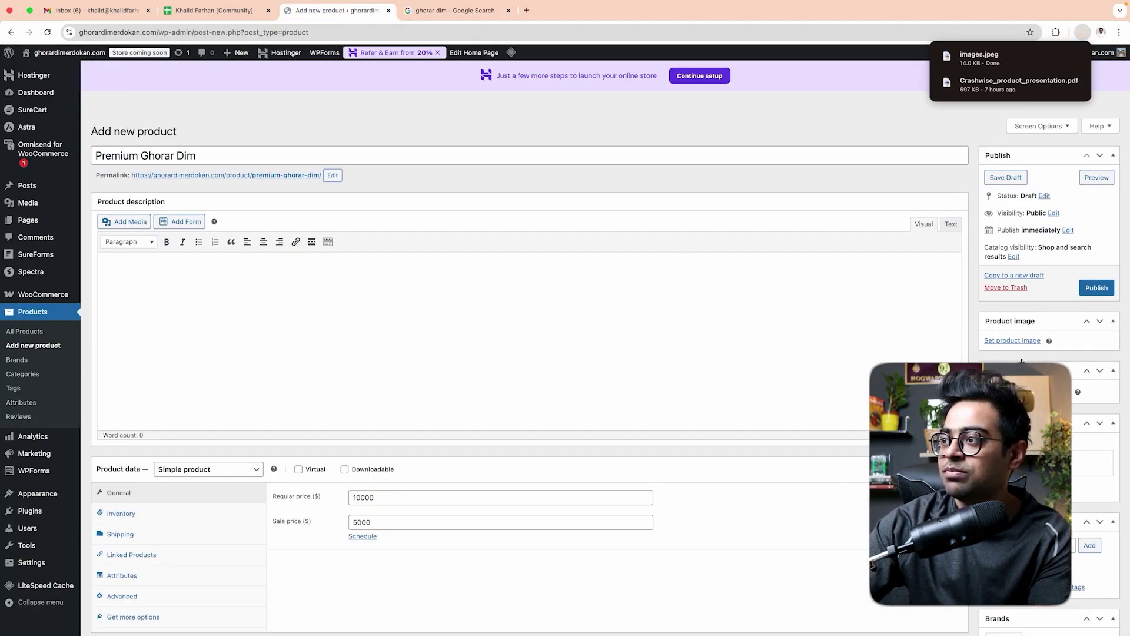
Upload images.jpeg as the product image and publish Premium Ghorar Dim.
{"action": "left_click", "coordinate": [1013, 340]}
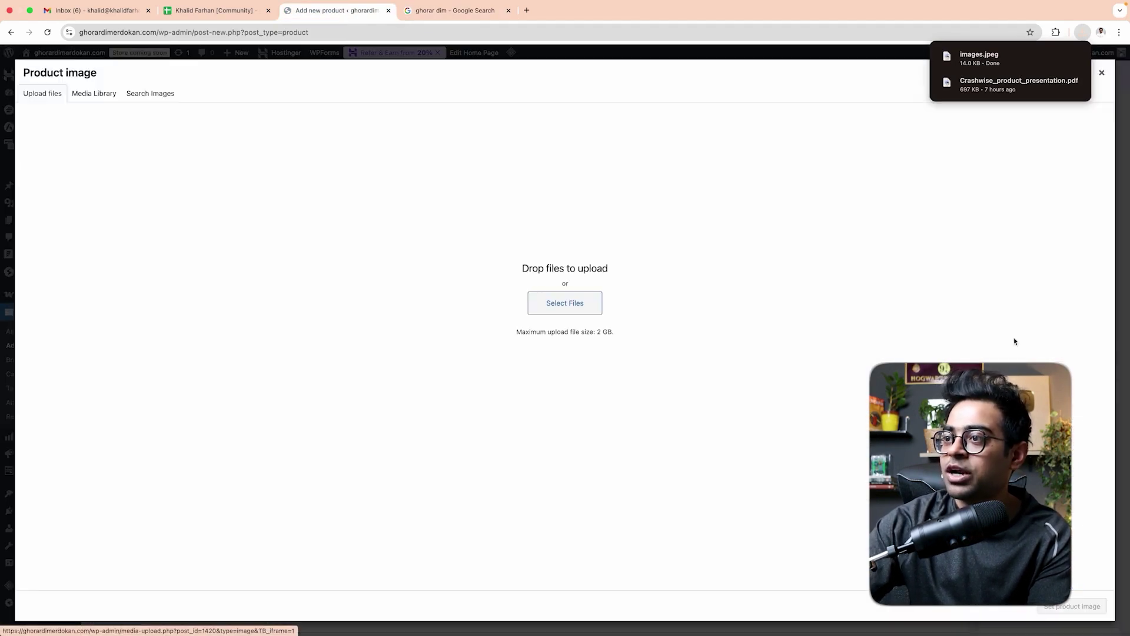
{"action": "left_click", "coordinate": [1082, 32]}
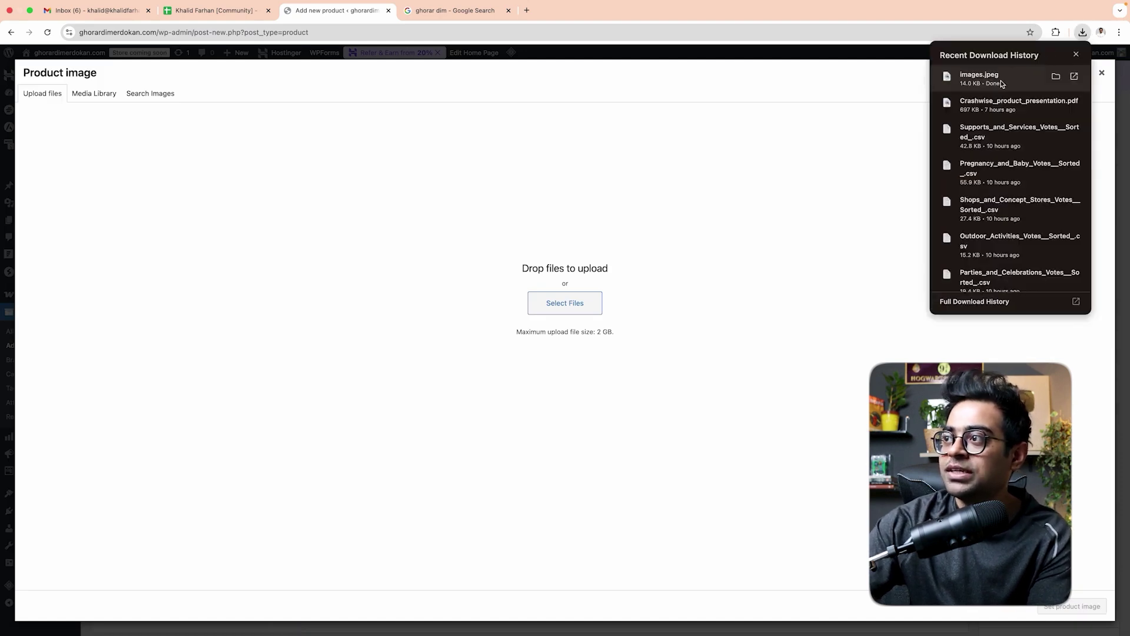
{"action": "left_click_drag", "start_coordinate": [1000, 82], "coordinate": [746, 289]}
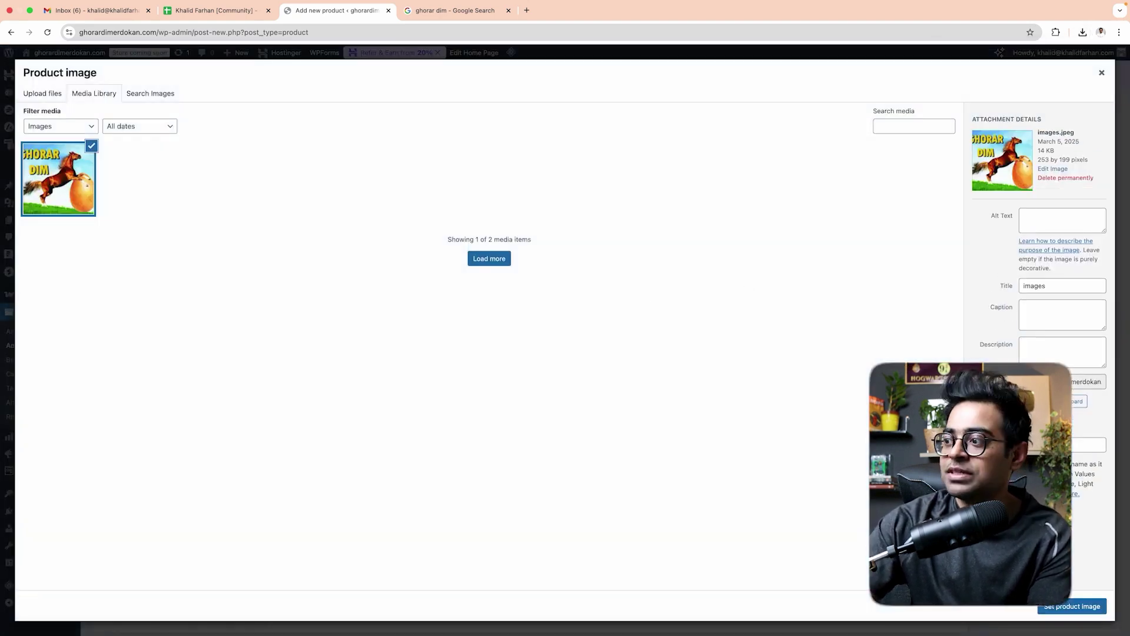
{"action": "left_click", "coordinate": [1045, 607]}
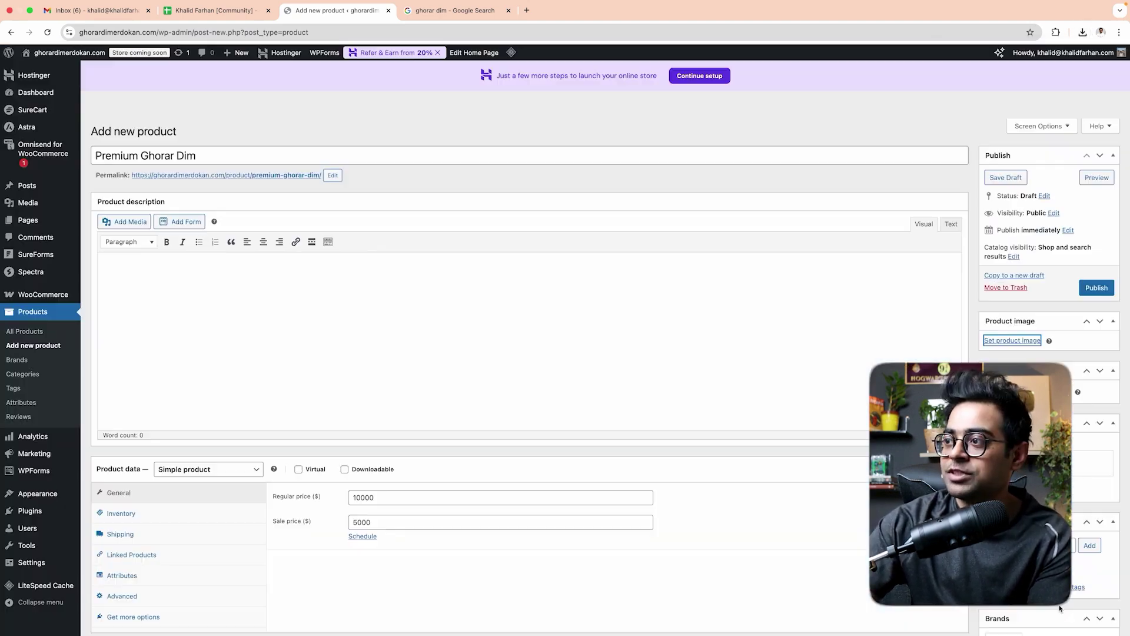
{"action": "left_click", "coordinate": [1095, 287]}
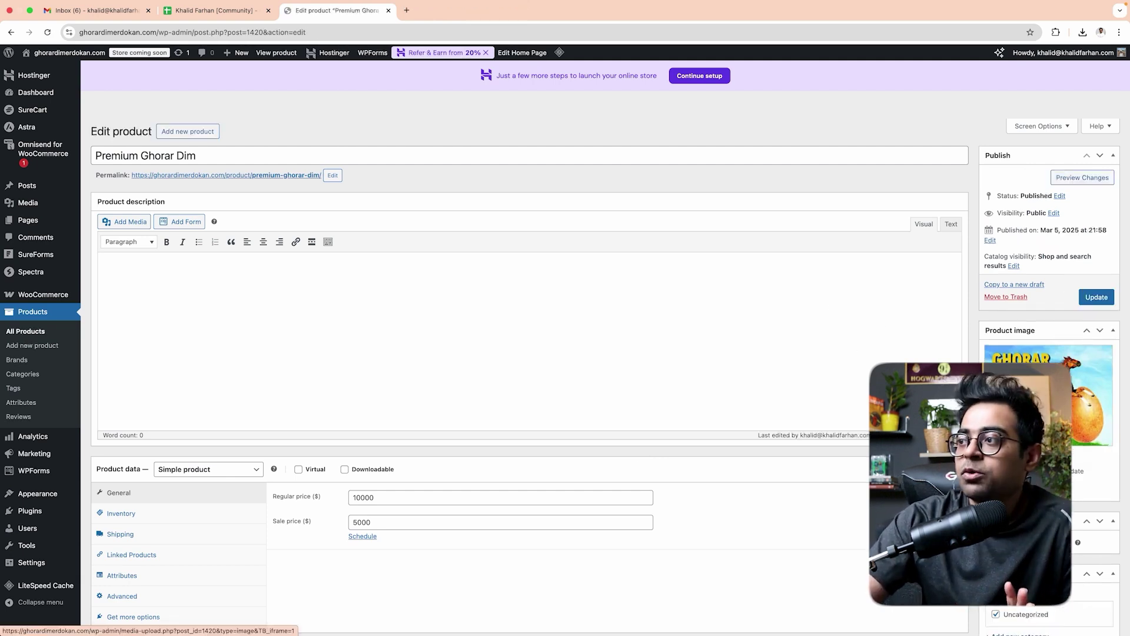
Update the product and check its live page showing $10,000 struck through and $5,000.
{"action": "left_click", "coordinate": [1096, 297]}
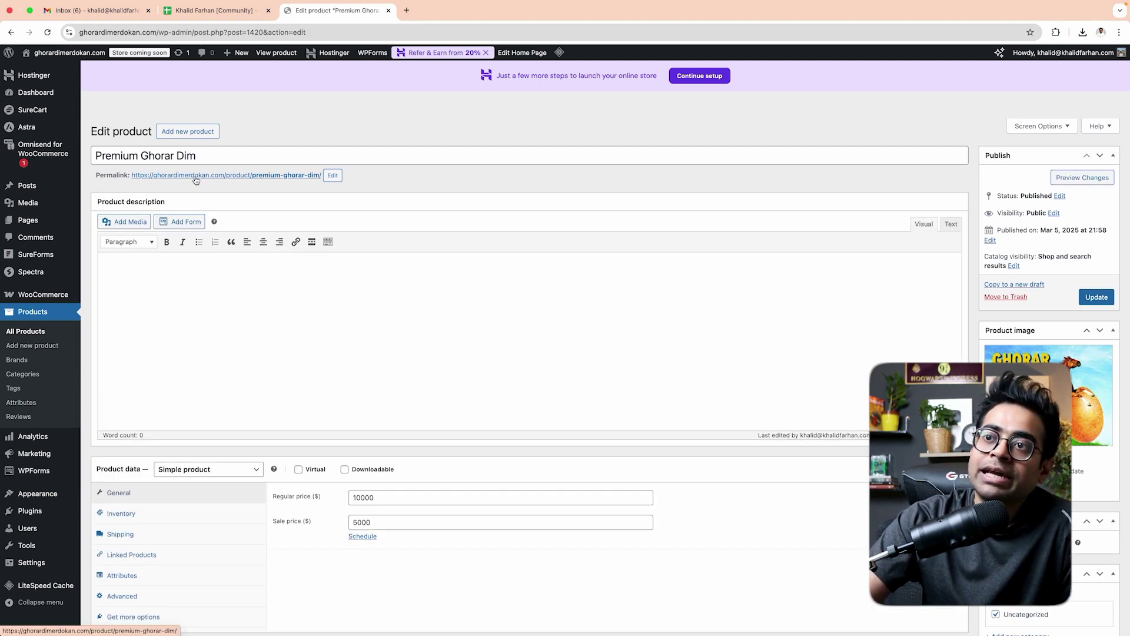
{"action": "left_click", "coordinate": [196, 178], "text": "super"}
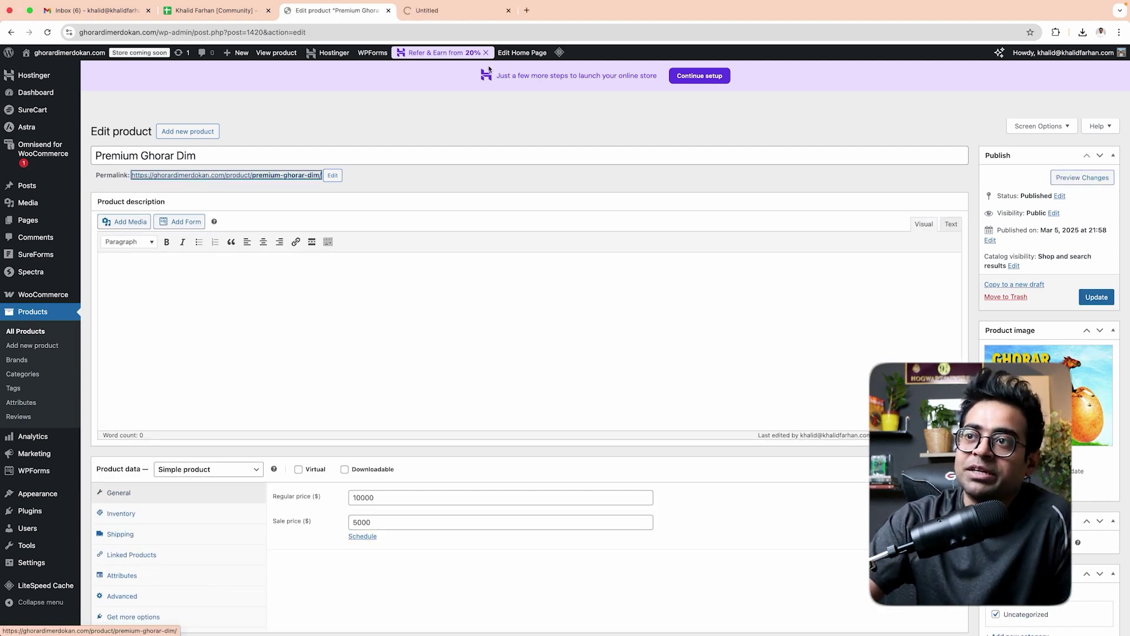
{"action": "left_click", "coordinate": [457, 10]}
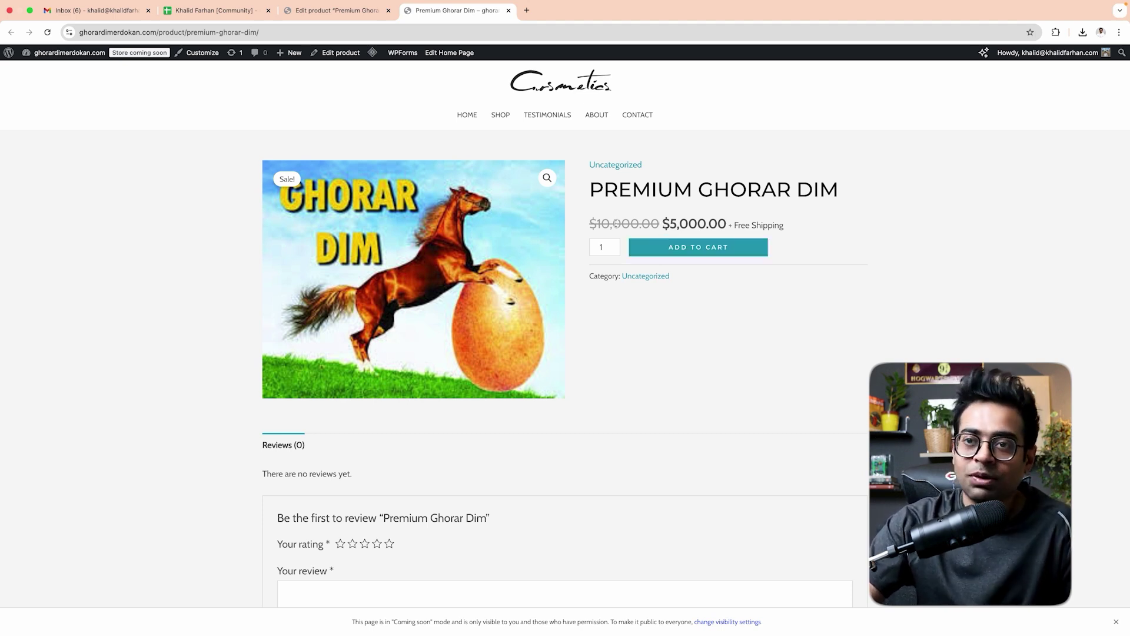
{"action": "left_click", "coordinate": [311, 12]}
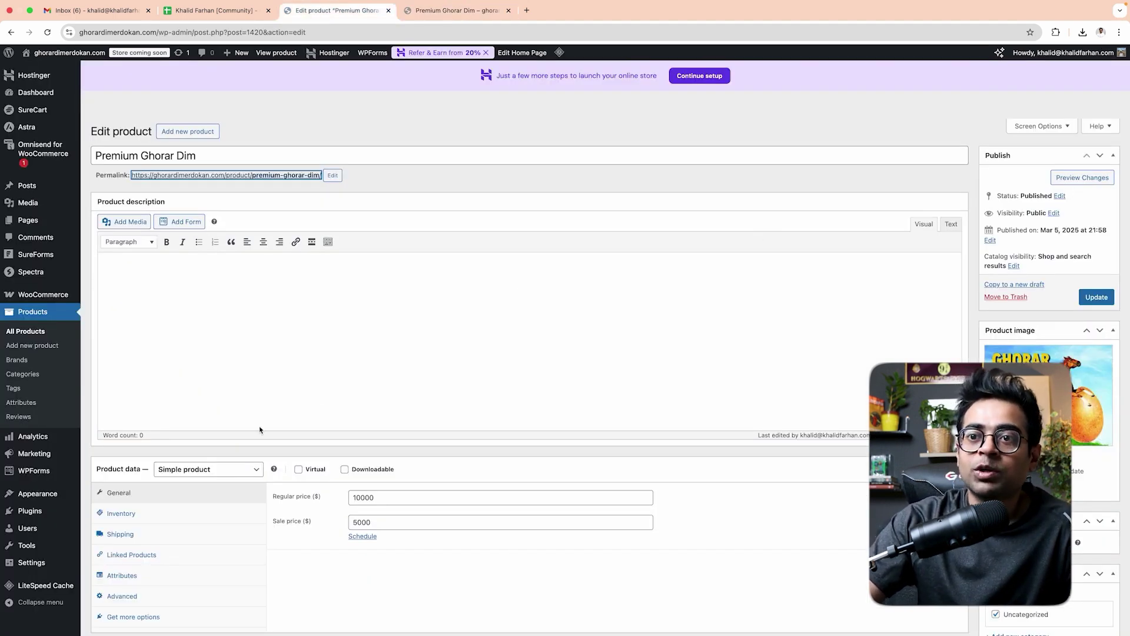
{"action": "mouse_move", "coordinate": [59, 303]}
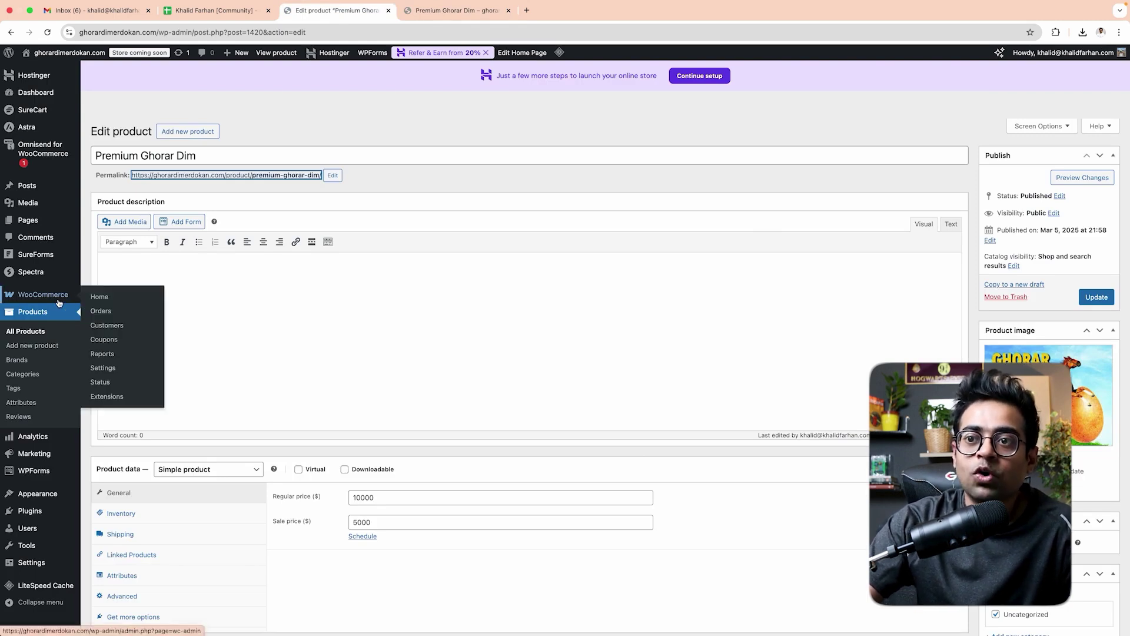
Set the WooCommerce store location to Bangladesh — Dhaka.
{"action": "left_click", "coordinate": [108, 368]}
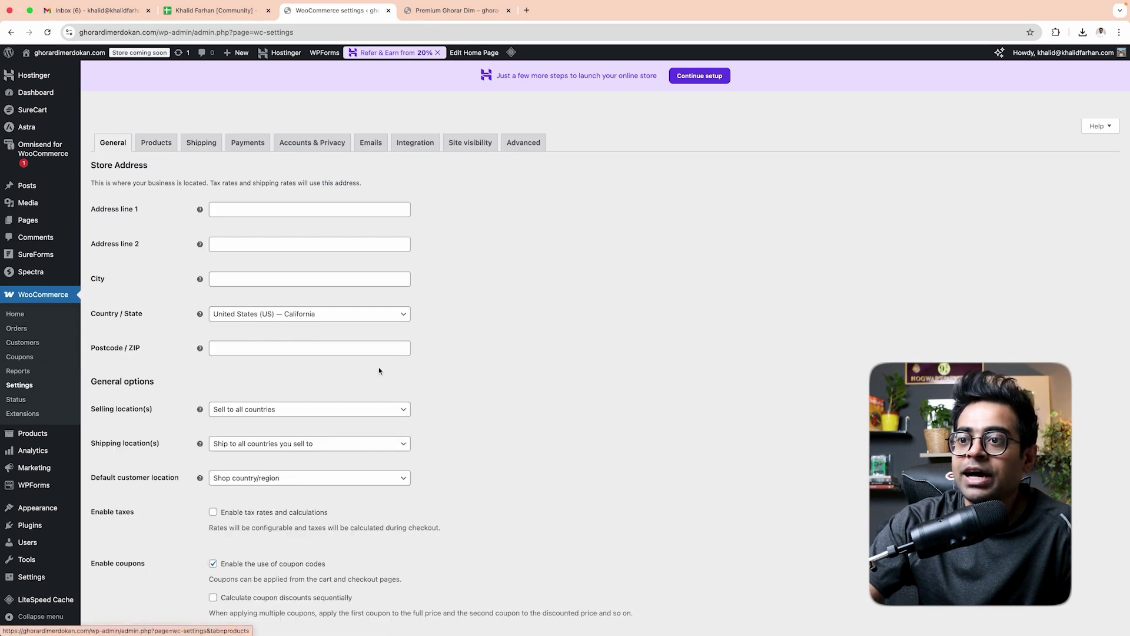
{"action": "left_click", "coordinate": [298, 321]}
{"action": "type", "text": "ba"}
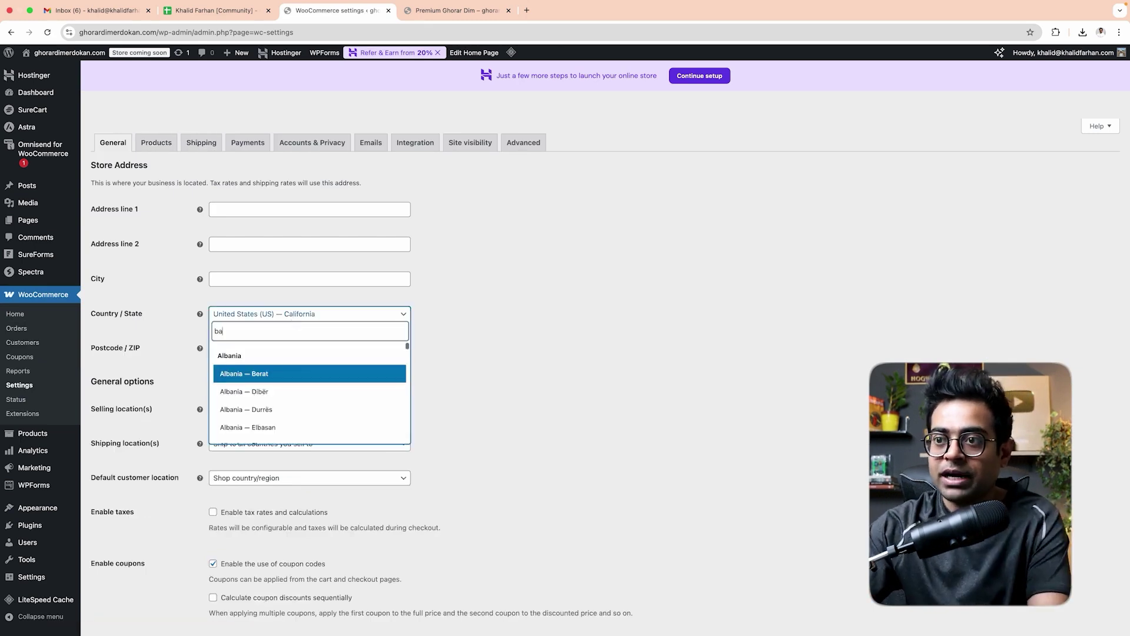
{"action": "type", "text": "nglade"}
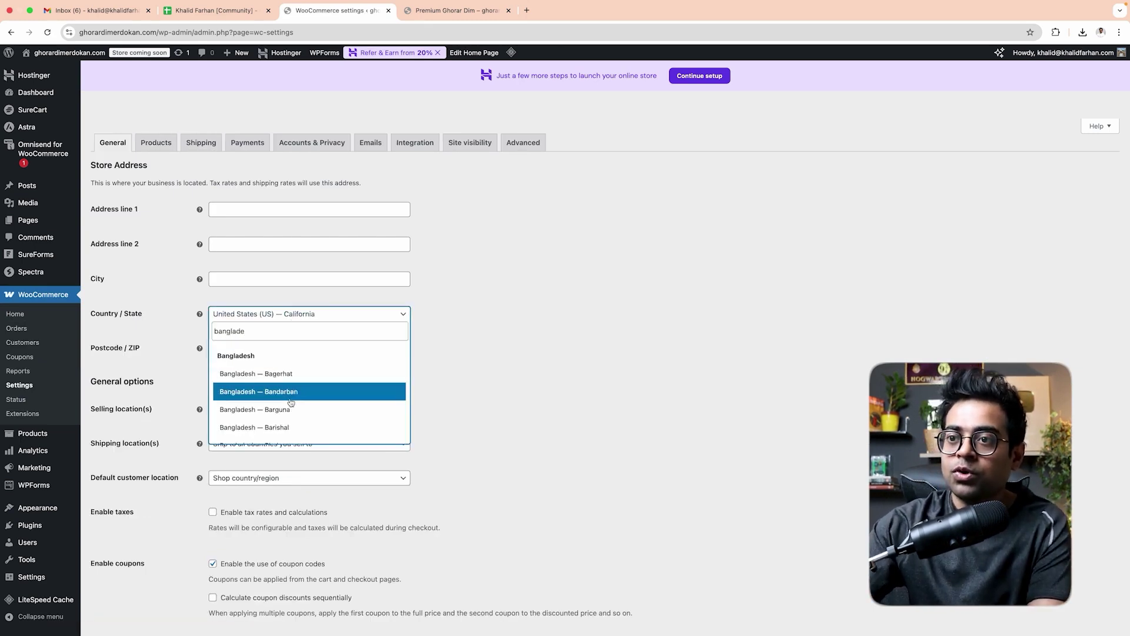
{"action": "type", "text": "sh dha"}
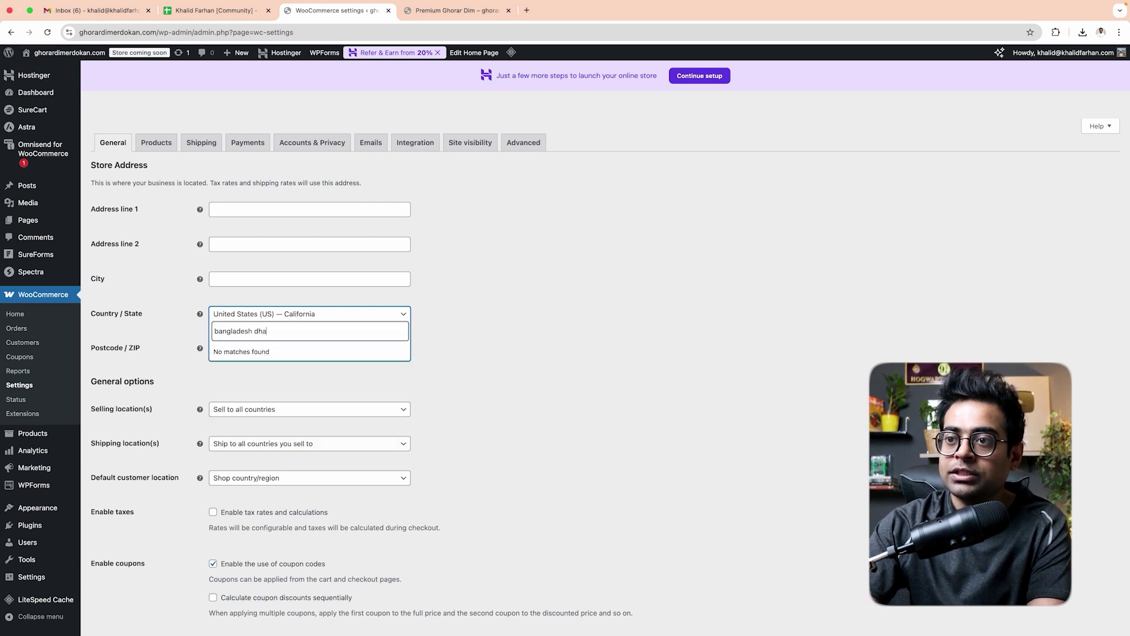
{"action": "key", "text": "ctrl+a"}
{"action": "type", "text": "dhaka"}
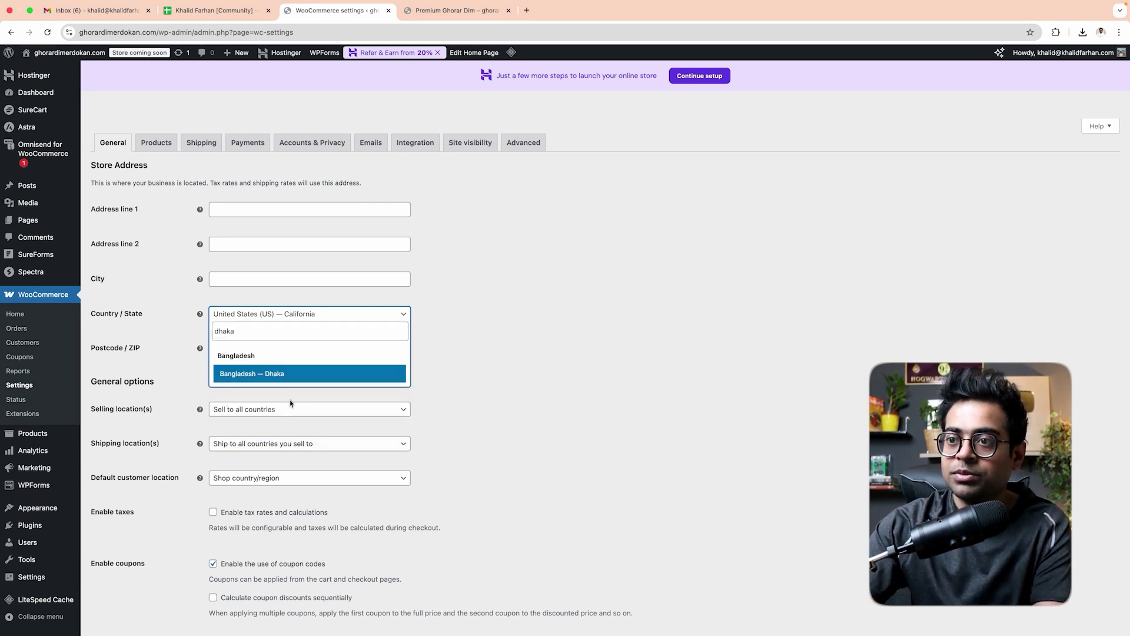
{"action": "left_click", "coordinate": [252, 373]}
Set the store currency to Bangladeshi taka (৳) and save the general settings.
{"action": "scroll", "coordinate": [277, 590], "scroll_direction": "down", "scroll_amount": 2}
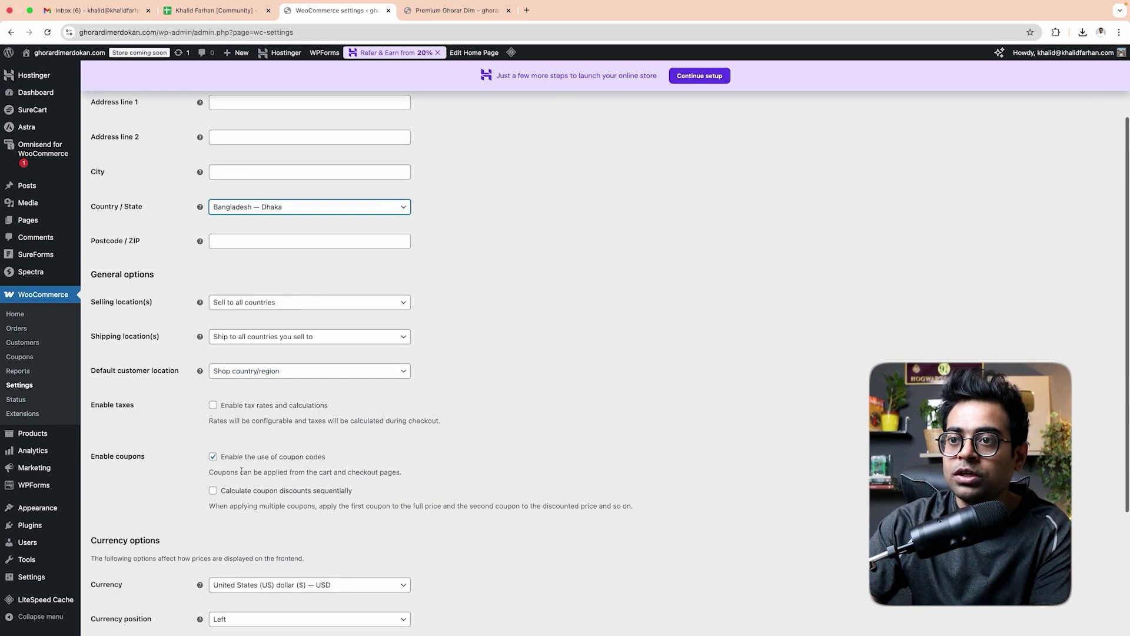
{"action": "left_click", "coordinate": [277, 585]}
{"action": "type", "text": "taka"}
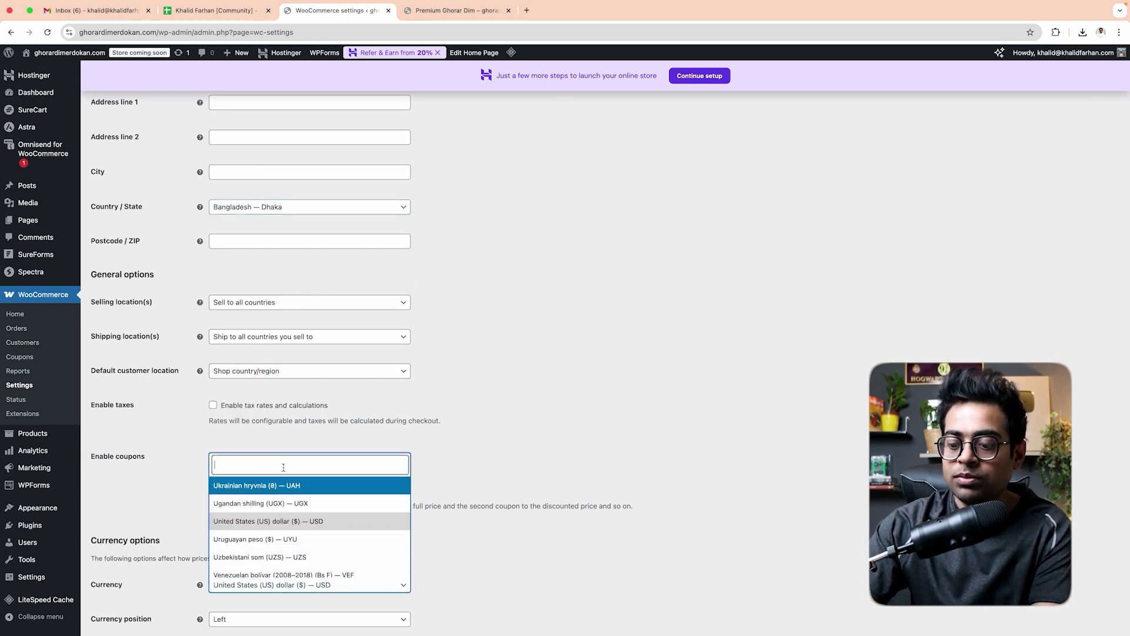
{"action": "key", "text": "Return"}
{"action": "scroll", "coordinate": [492, 424], "scroll_direction": "down", "scroll_amount": 3}
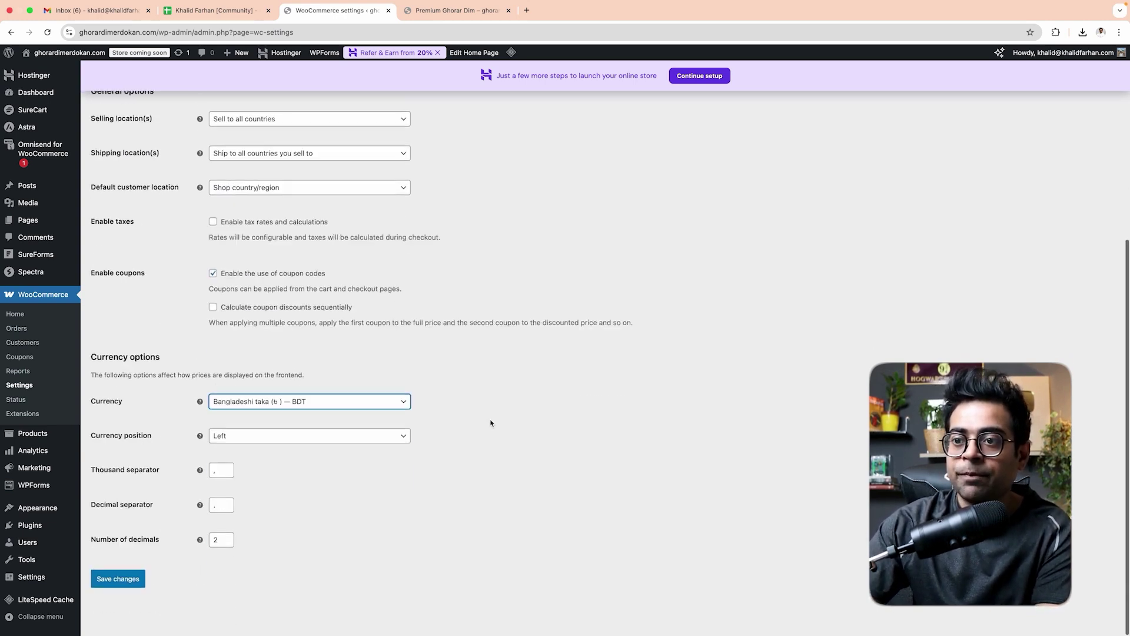
{"action": "scroll", "coordinate": [492, 423], "scroll_direction": "up", "scroll_amount": 1}
{"action": "left_click", "coordinate": [135, 630]}
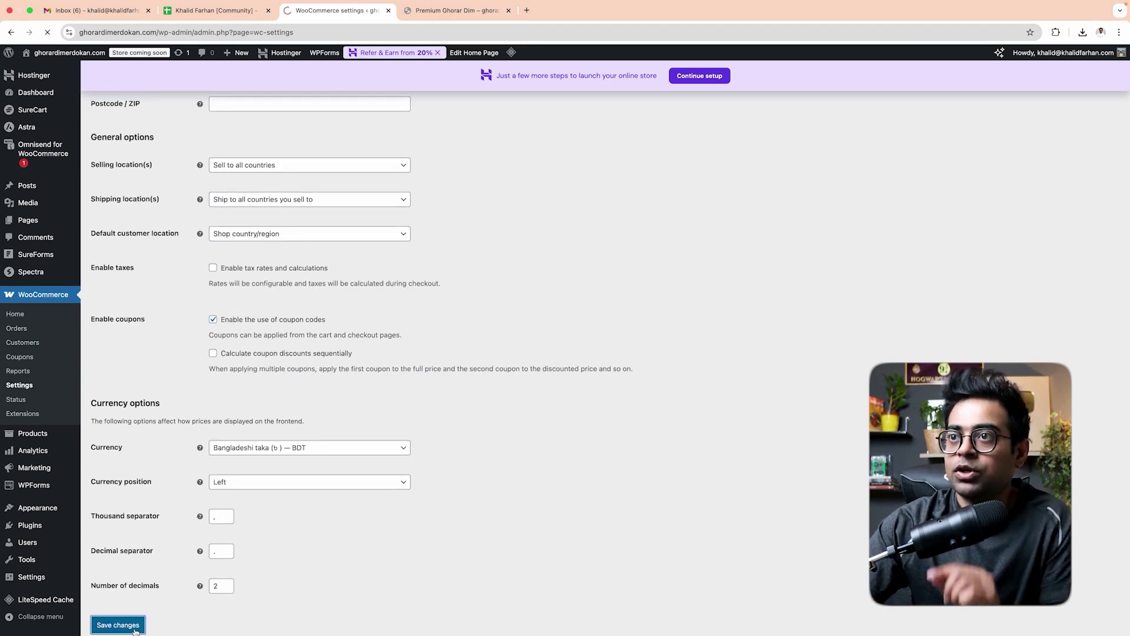
{"action": "key", "text": "ctrl+Tab"}
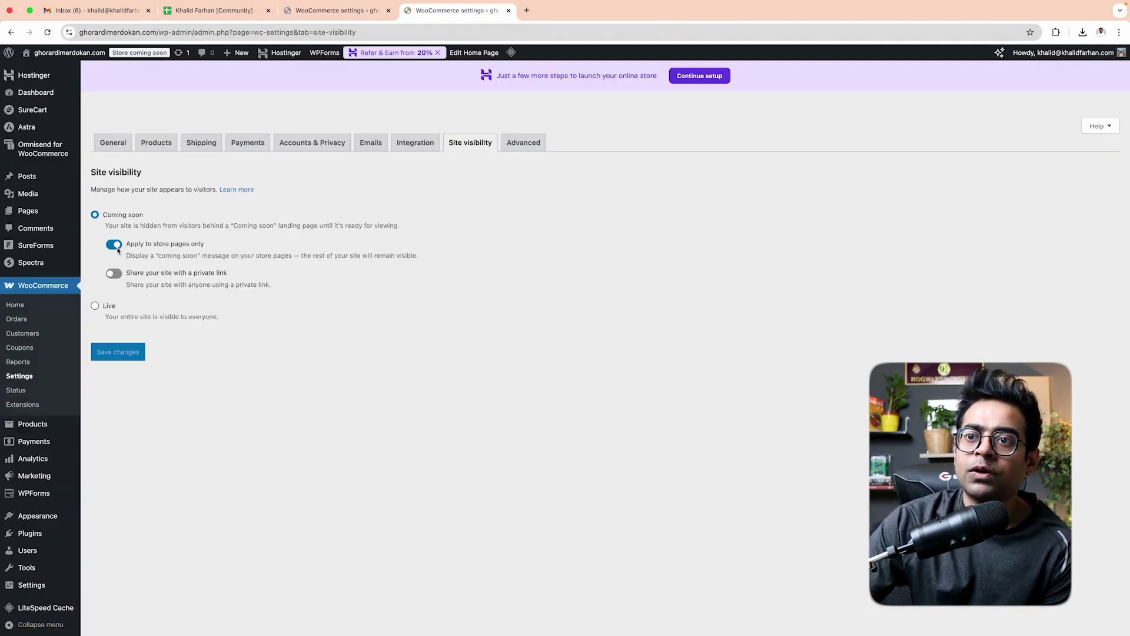
Change site visibility from Coming soon to Live and save.
{"action": "left_click", "coordinate": [106, 307]}
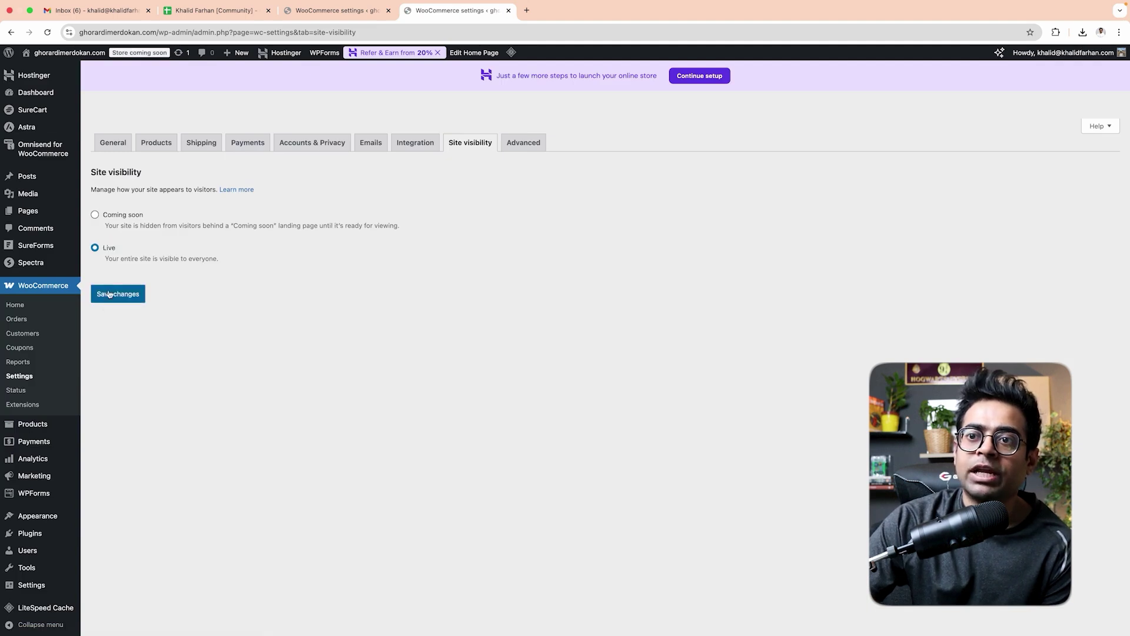
{"action": "left_click", "coordinate": [116, 294]}
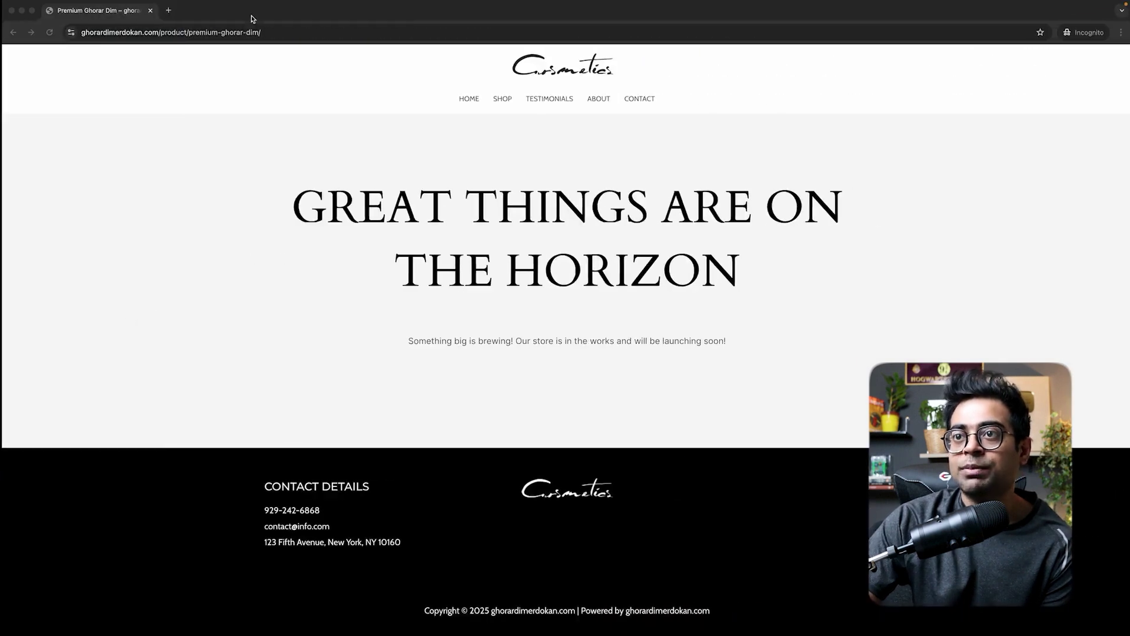
Reload the product page in the private window and confirm the ৳5,000.00 price.
{"action": "left_click", "coordinate": [219, 39]}
{"action": "key", "text": "Return"}
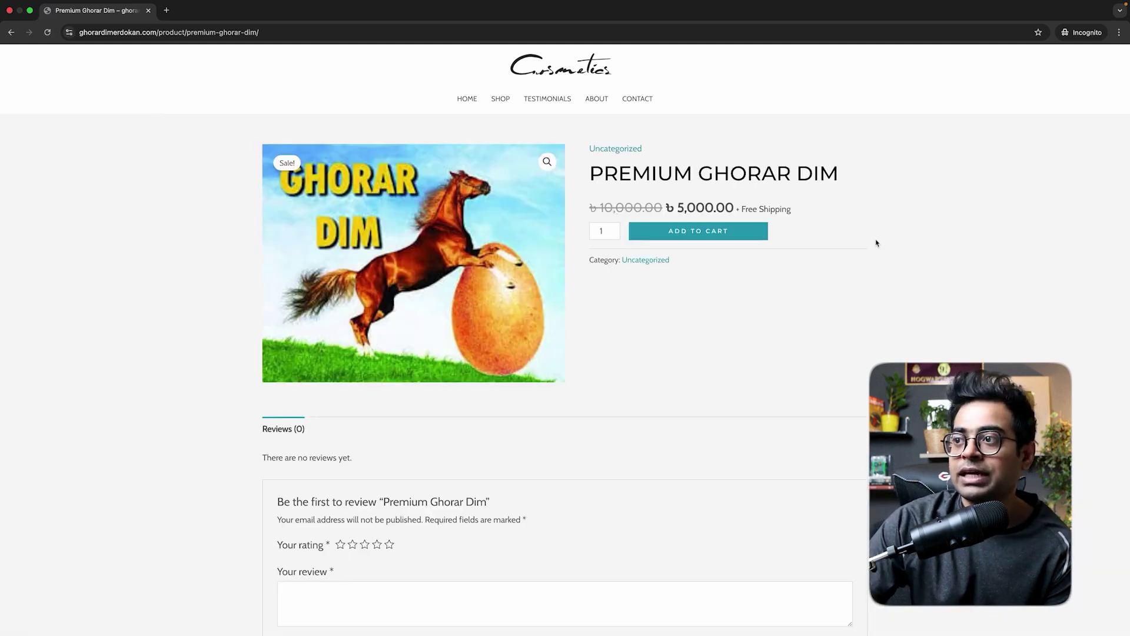
{"action": "left_click_drag", "start_coordinate": [669, 207], "coordinate": [681, 210]}
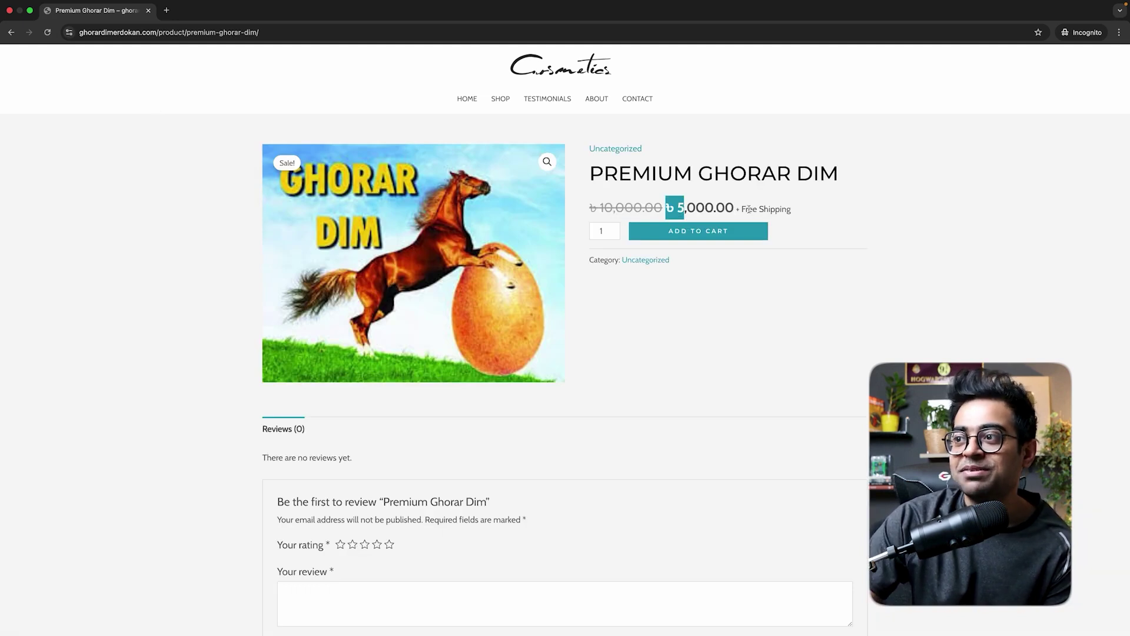
{"action": "left_click_drag", "start_coordinate": [746, 209], "coordinate": [805, 212]}
{"action": "key", "text": "ctrl+Left"}
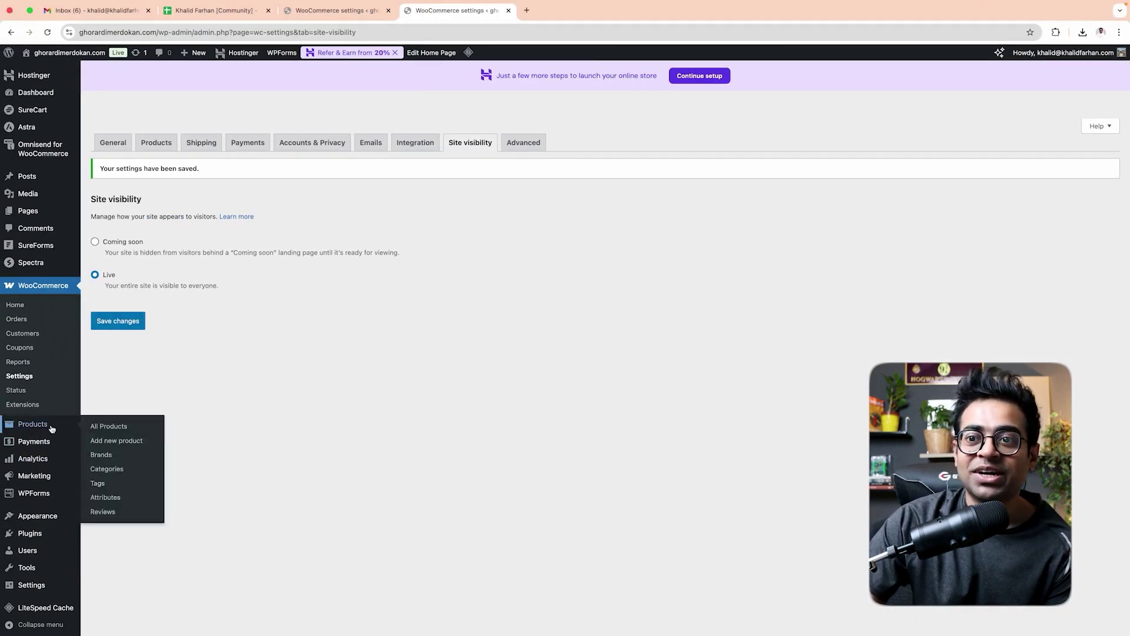
Open Premium Ghorar Dim for editing from All Products.
{"action": "left_click", "coordinate": [103, 428]}
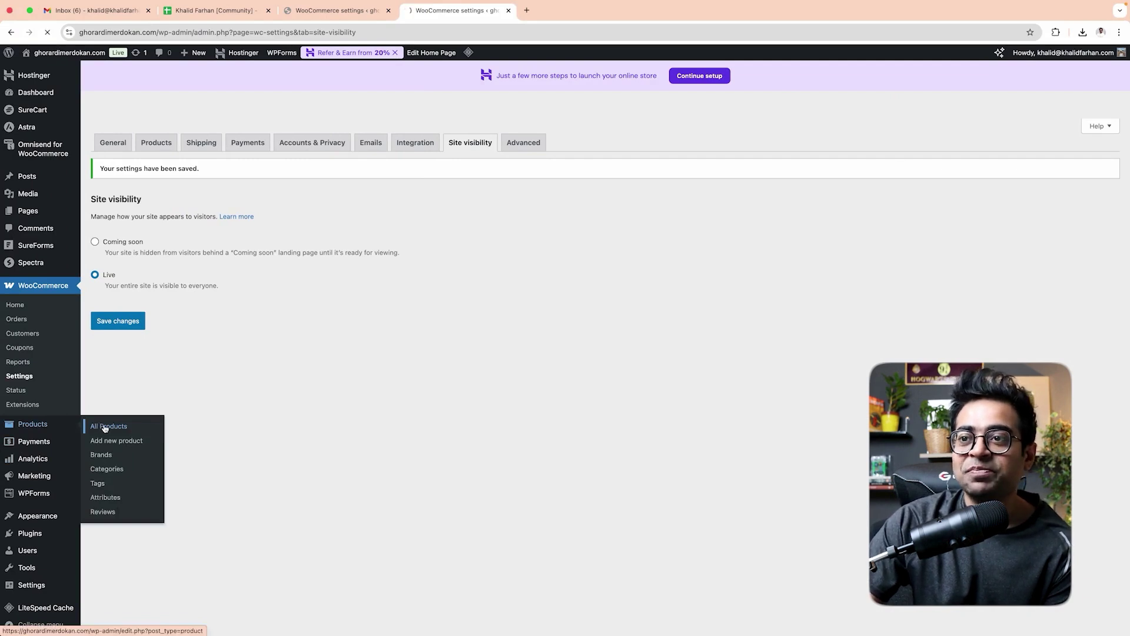
{"action": "left_click", "coordinate": [186, 228]}
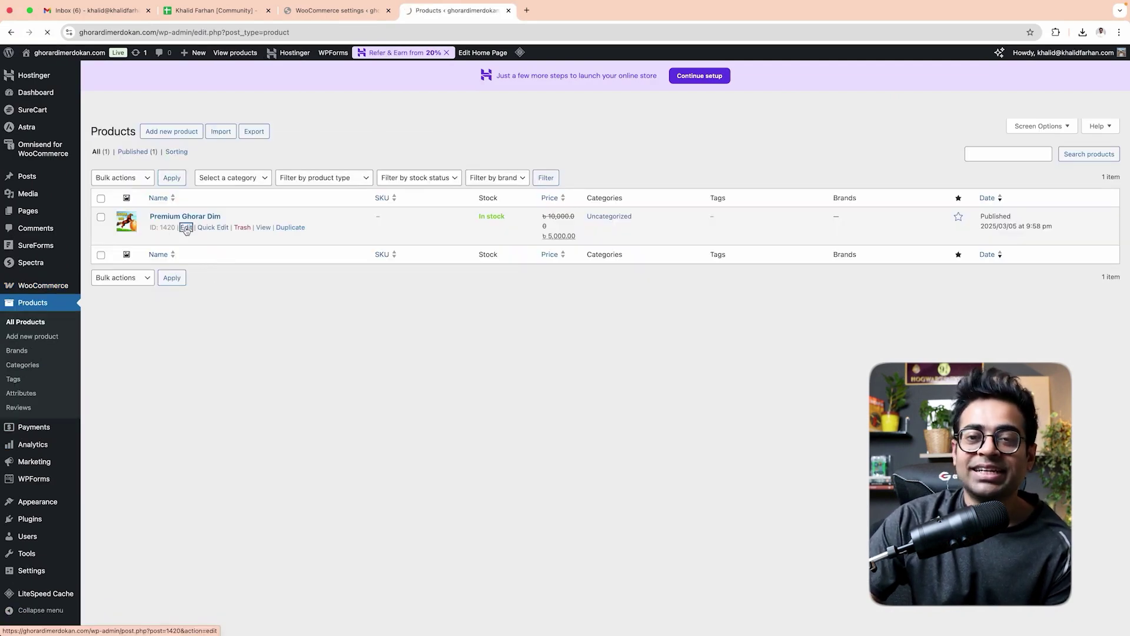
{"action": "scroll", "coordinate": [519, 366], "scroll_direction": "down", "scroll_amount": 5}
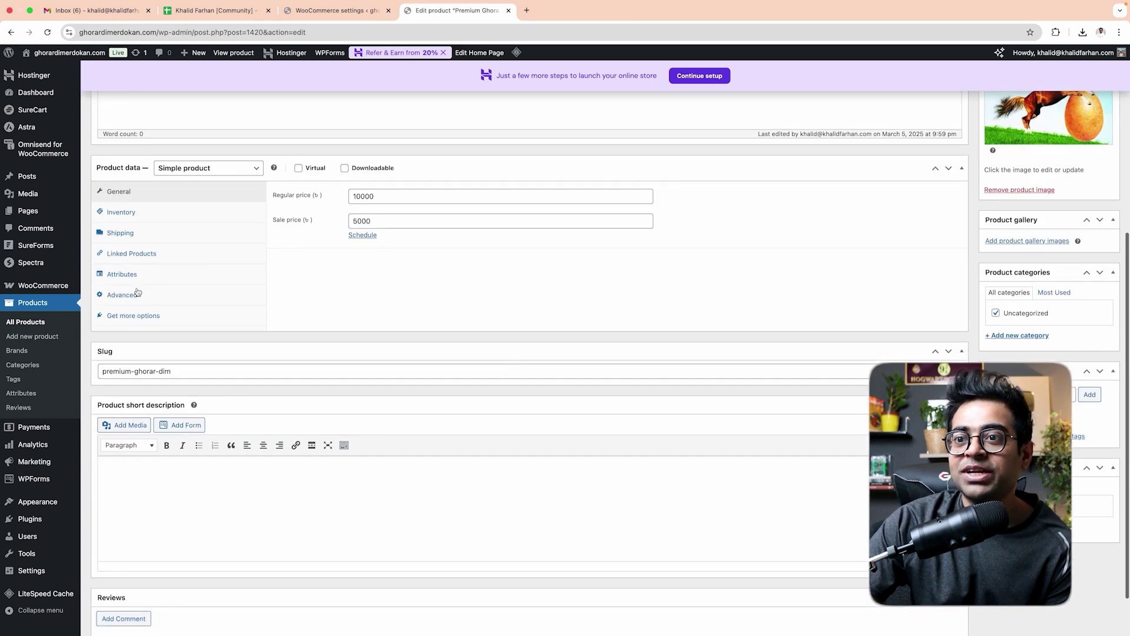
Browse the Inventory, Shipping, Linked Products, Advanced, Extensions and Attributes product data tabs.
{"action": "left_click", "coordinate": [128, 214]}
{"action": "left_click", "coordinate": [134, 234]}
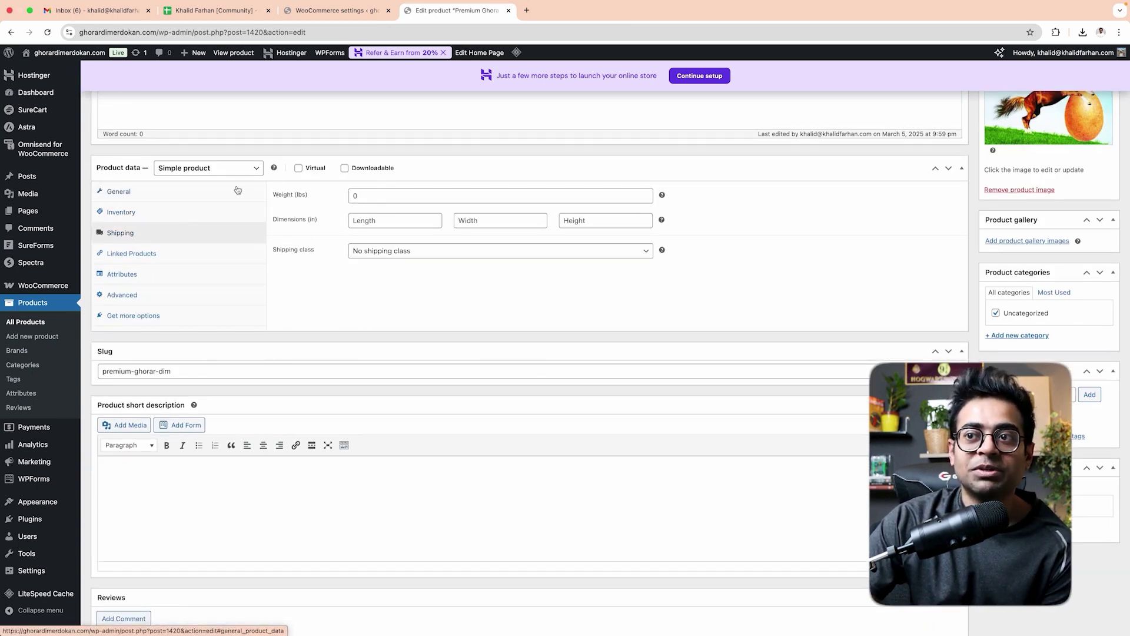
{"action": "left_click", "coordinate": [186, 260]}
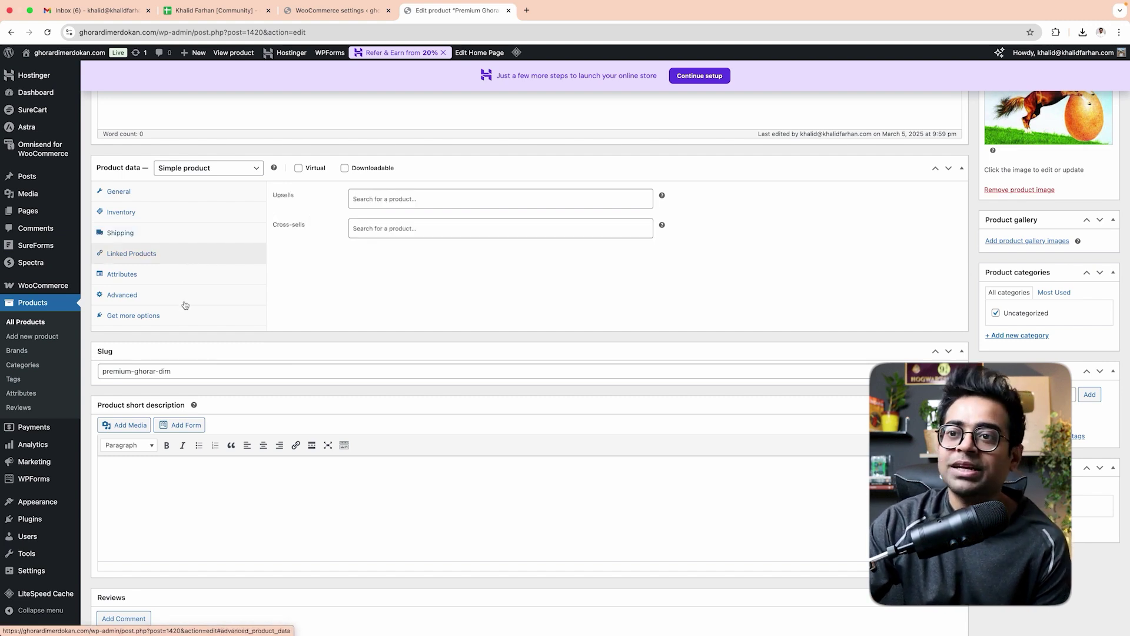
{"action": "left_click", "coordinate": [168, 292]}
{"action": "left_click", "coordinate": [170, 316]}
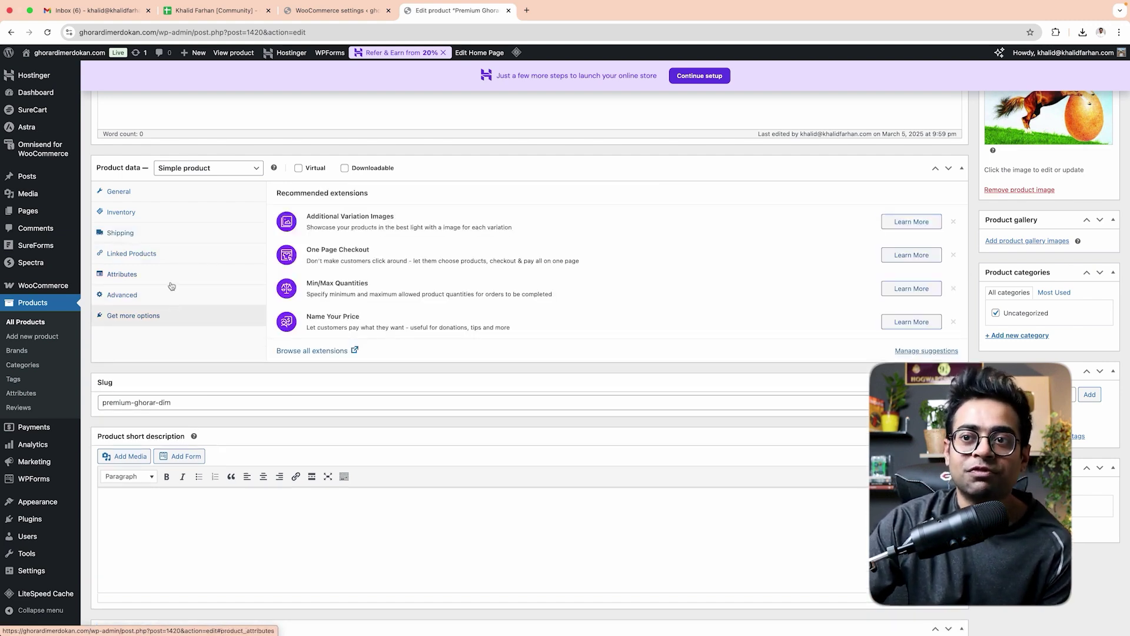
{"action": "left_click", "coordinate": [168, 275]}
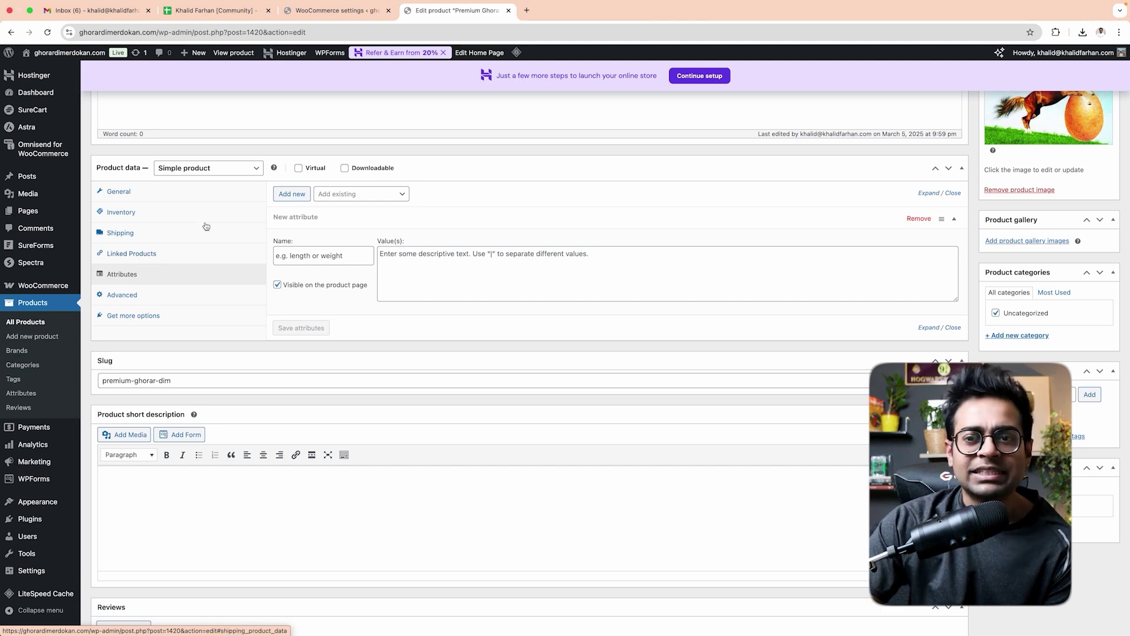
{"action": "scroll", "coordinate": [205, 227], "scroll_direction": "up", "scroll_amount": 5}
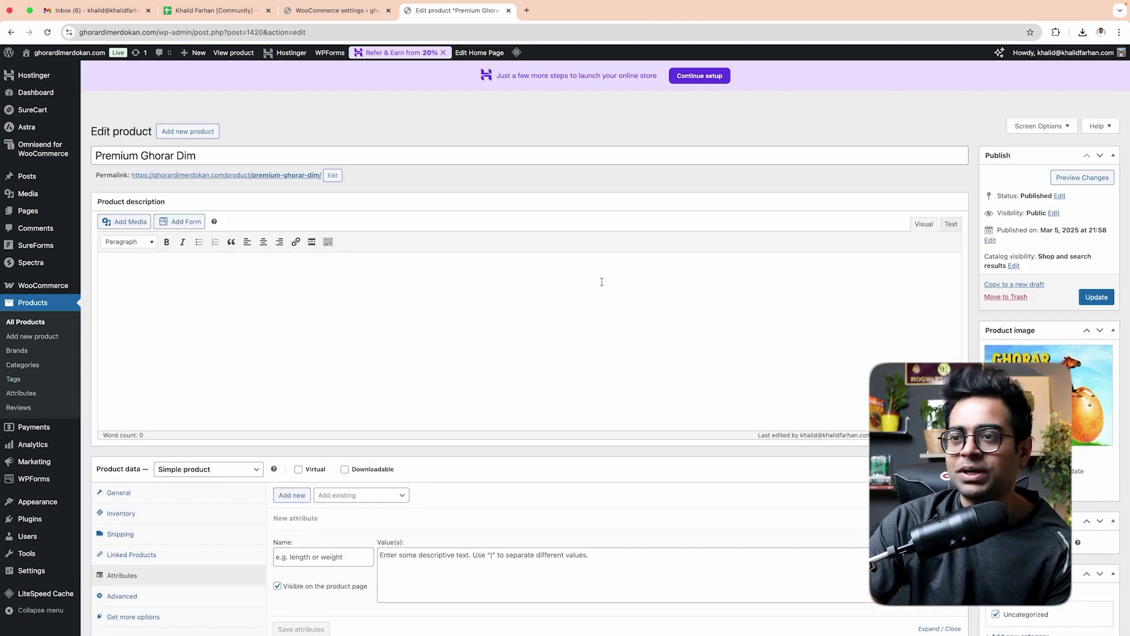
{"action": "scroll", "coordinate": [601, 282], "scroll_direction": "down", "scroll_amount": 2}
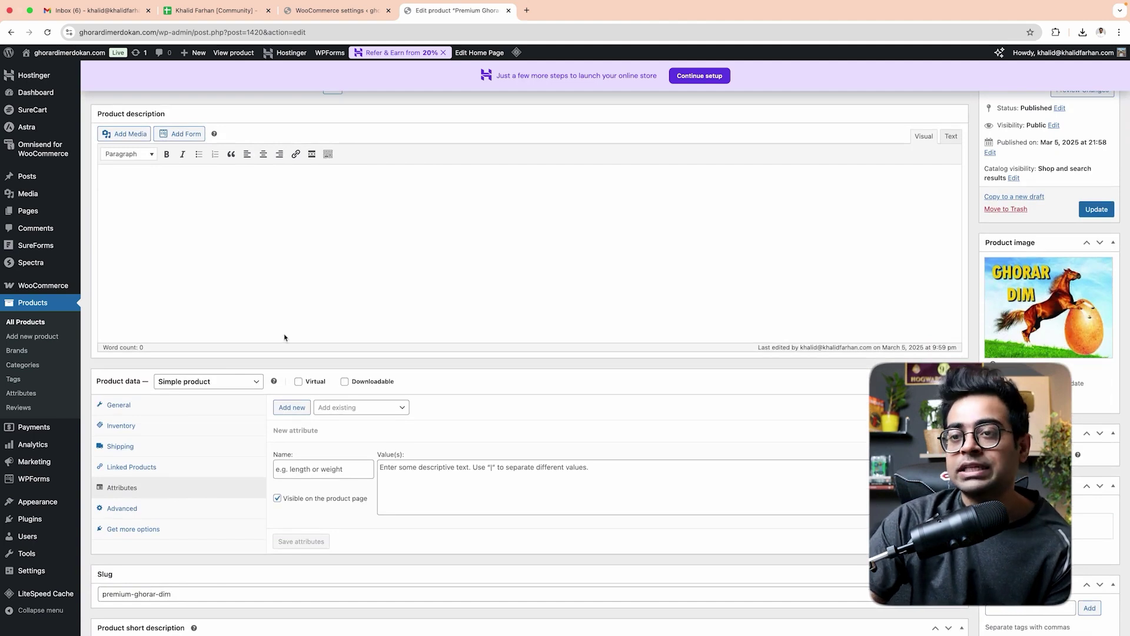
{"action": "mouse_move", "coordinate": [58, 287]}
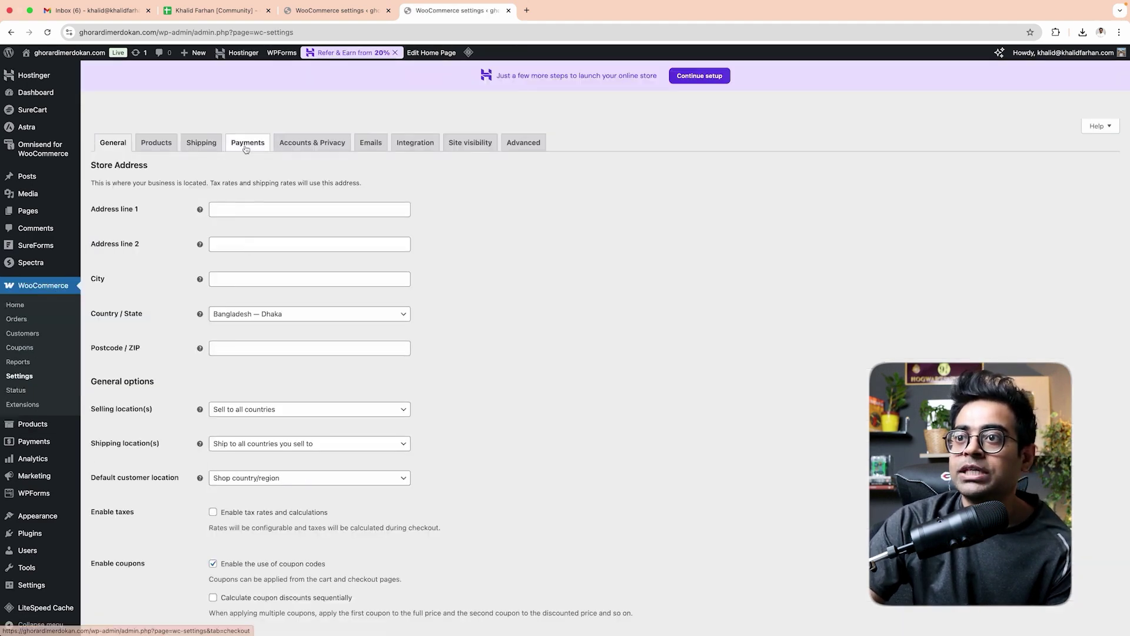
Turn on Cash on delivery under Payments and open its setup page.
{"action": "left_click", "coordinate": [247, 146]}
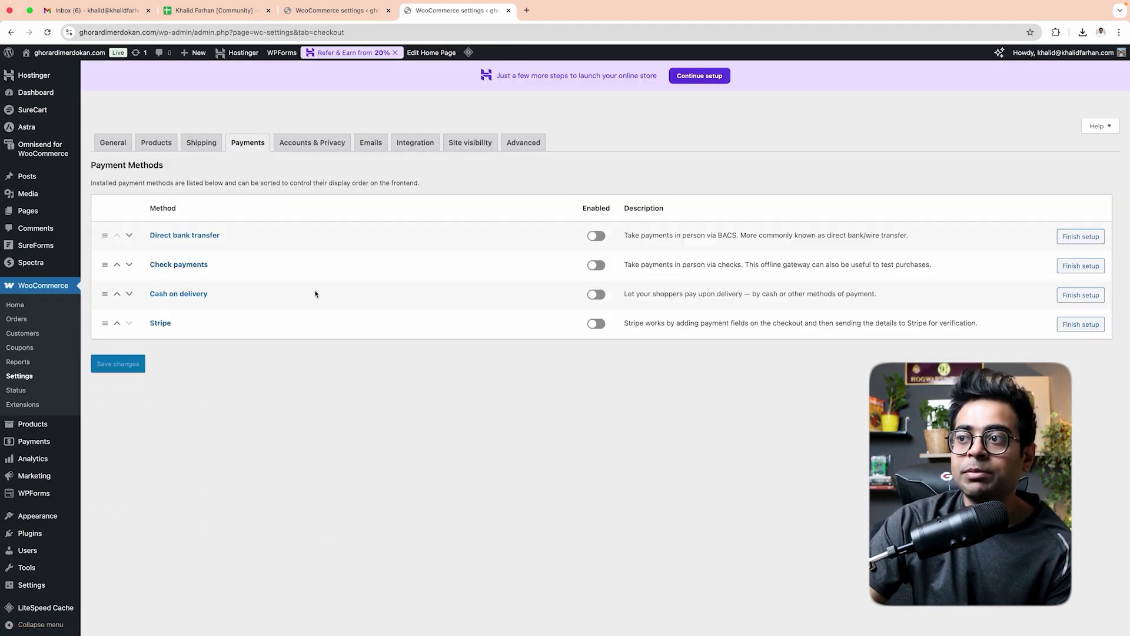
{"action": "left_click", "coordinate": [598, 296]}
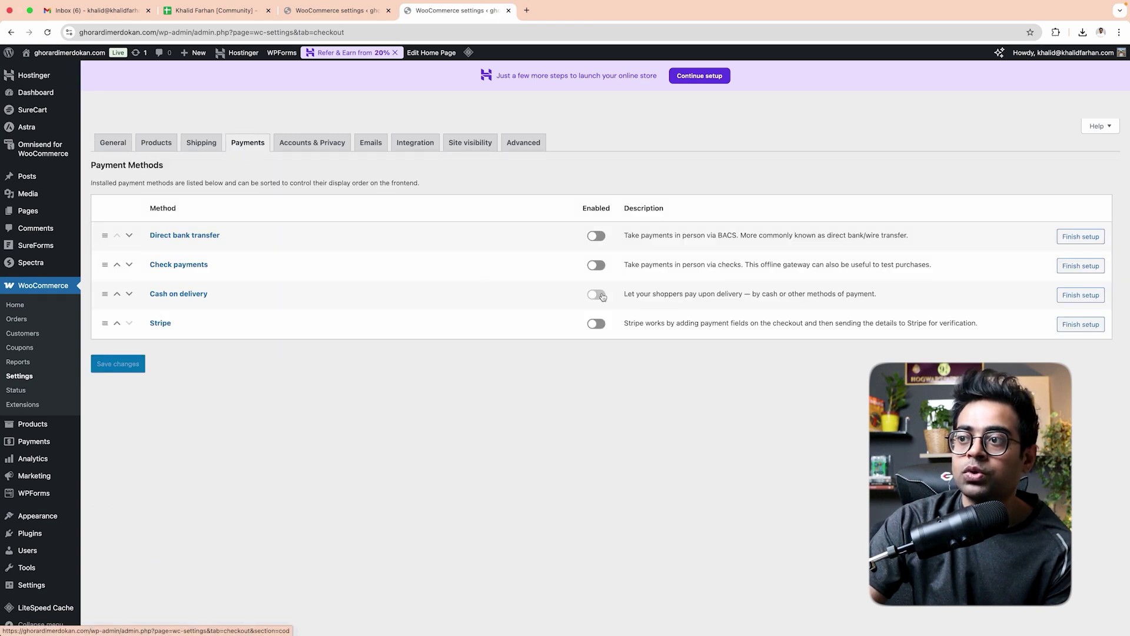
{"action": "left_click", "coordinate": [1097, 298]}
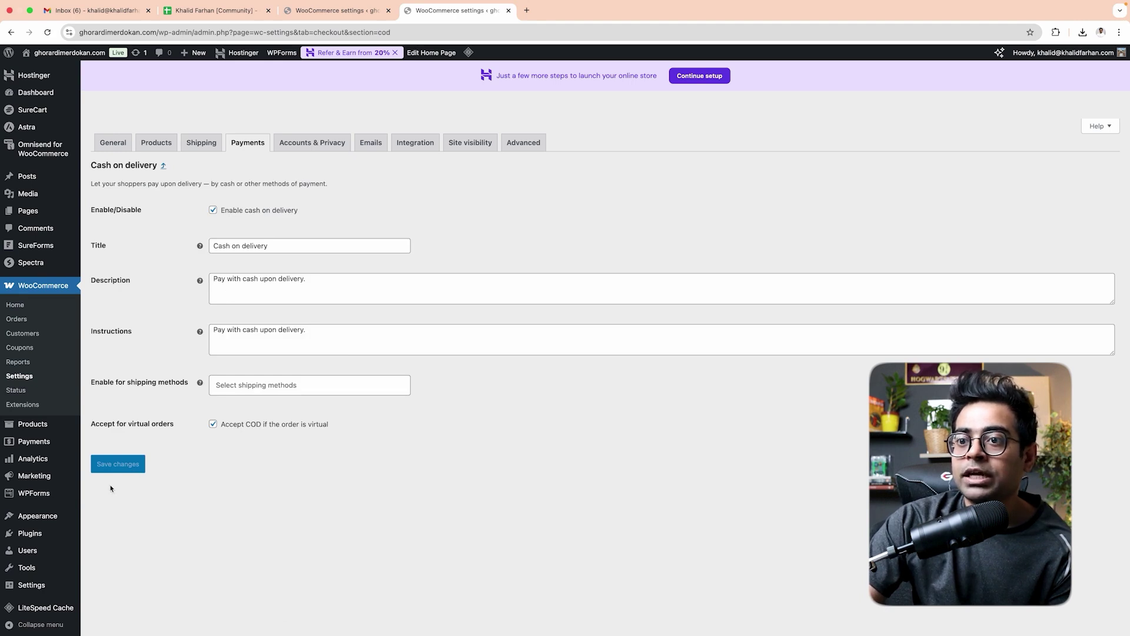
Add Premium Ghorar Dim to the cart and check out, reaching the SureCart connection error.
{"action": "key", "text": "ctrl+Right"}
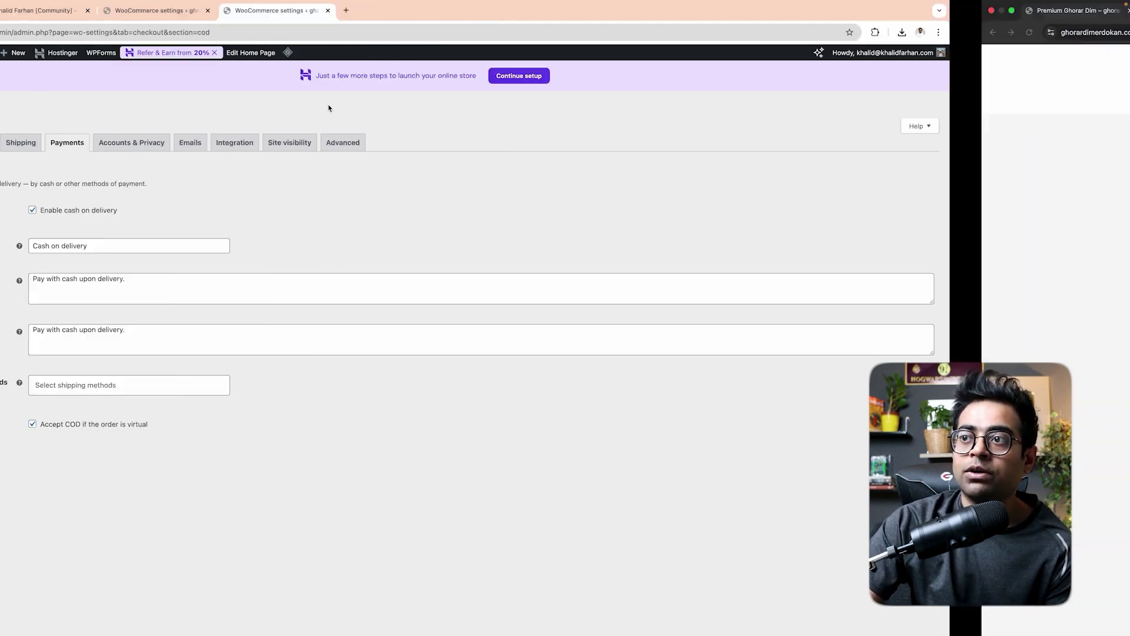
{"action": "left_click", "coordinate": [46, 32]}
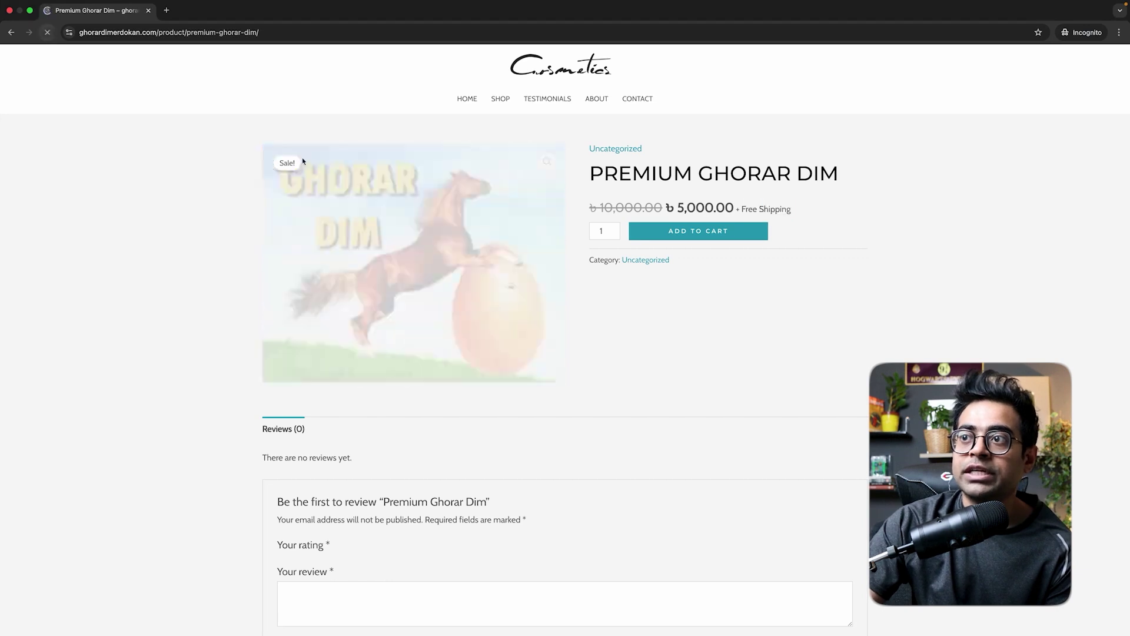
{"action": "left_click", "coordinate": [706, 237]}
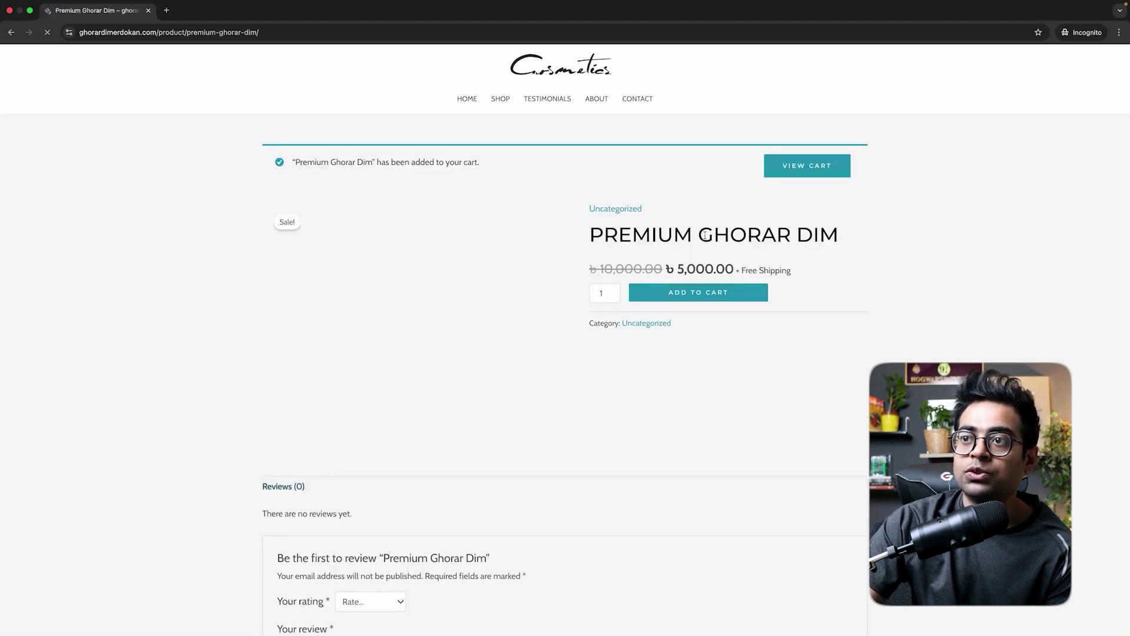
{"action": "left_click", "coordinate": [817, 173]}
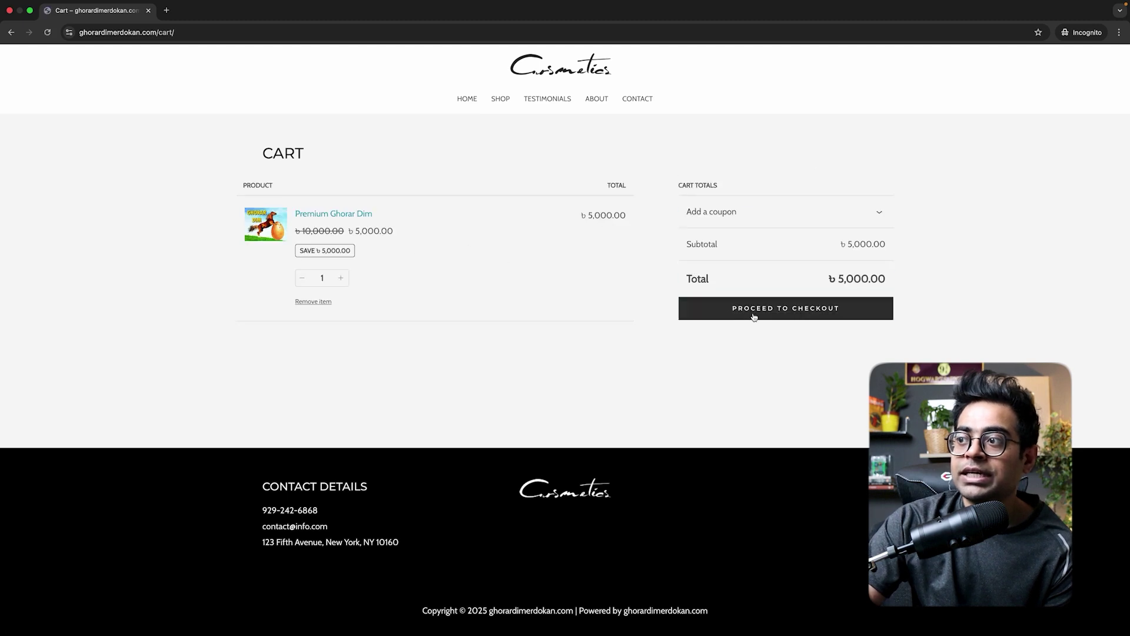
{"action": "left_click", "coordinate": [754, 316]}
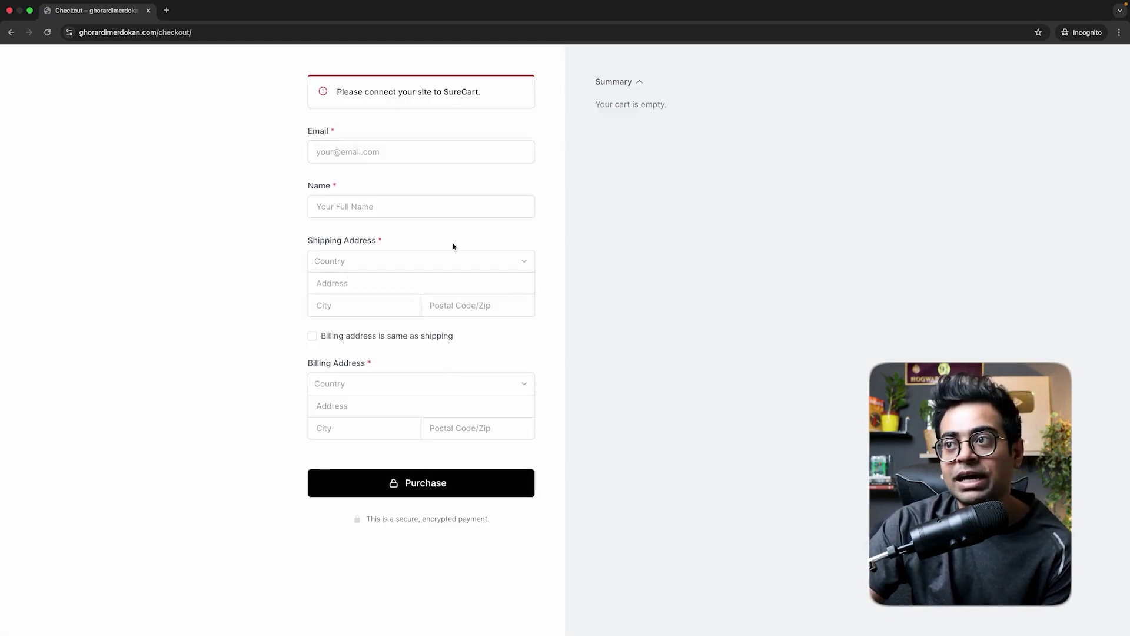
{"action": "triple_click", "coordinate": [442, 97]}
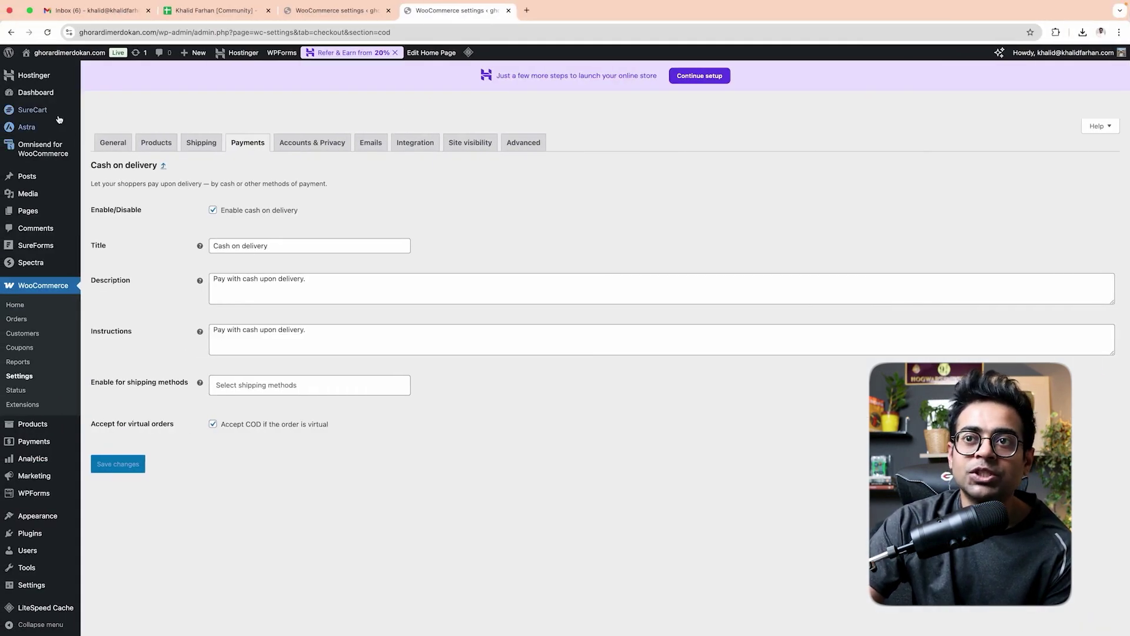
{"action": "mouse_move", "coordinate": [62, 55]}
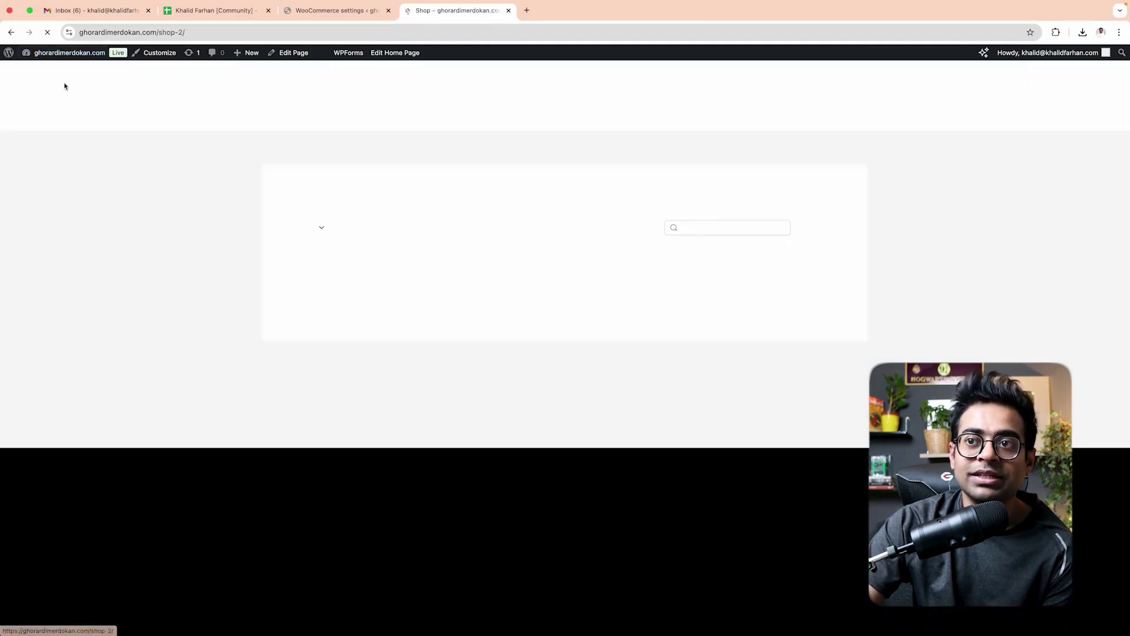
{"action": "left_click", "coordinate": [11, 32]}
{"action": "mouse_move", "coordinate": [18, 71]}
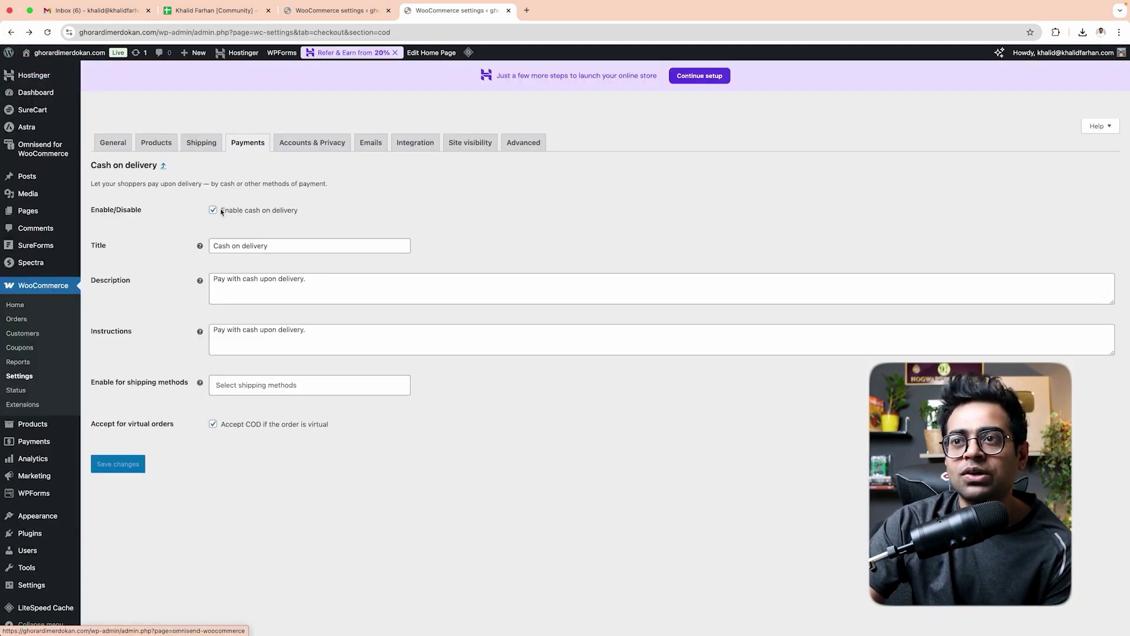
Switch to the incognito checkout window and back to the Cash on delivery settings.
{"action": "key", "text": "ctrl+Right"}
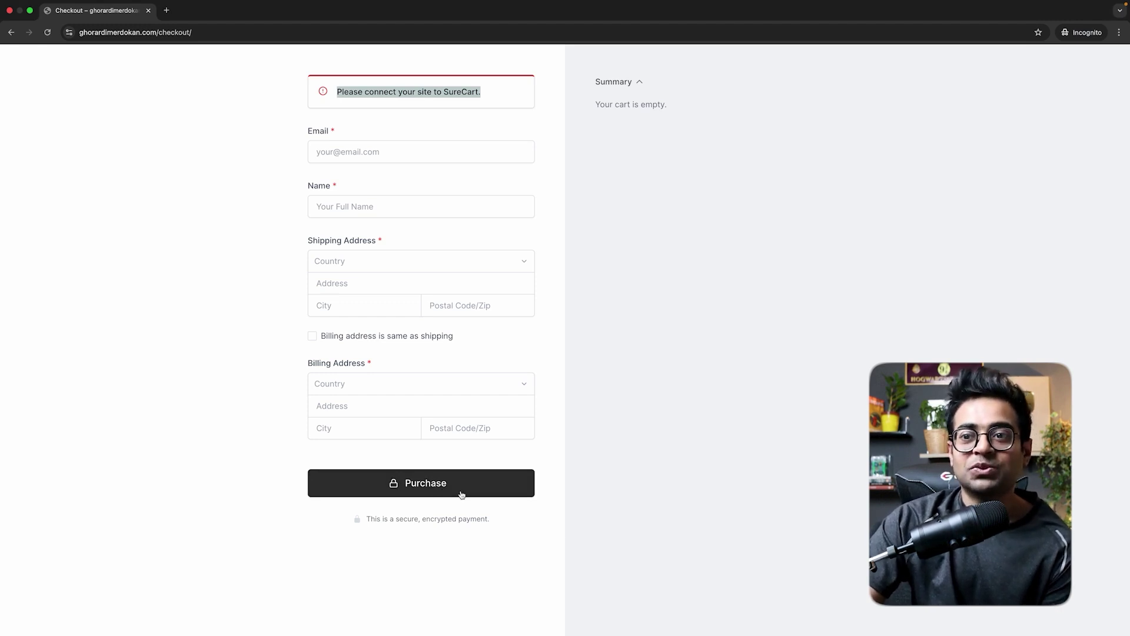
{"action": "key", "text": "ctrl+Left"}
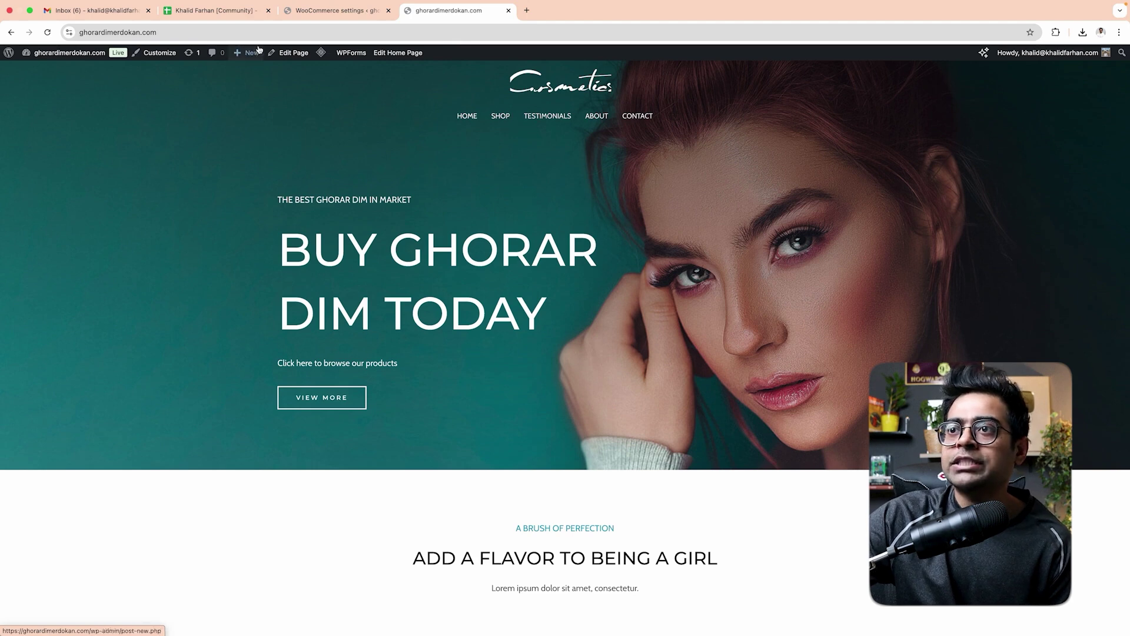
View the Premium Ghorar Dim product from All Products and select its page URL.
{"action": "mouse_move", "coordinate": [96, 59]}
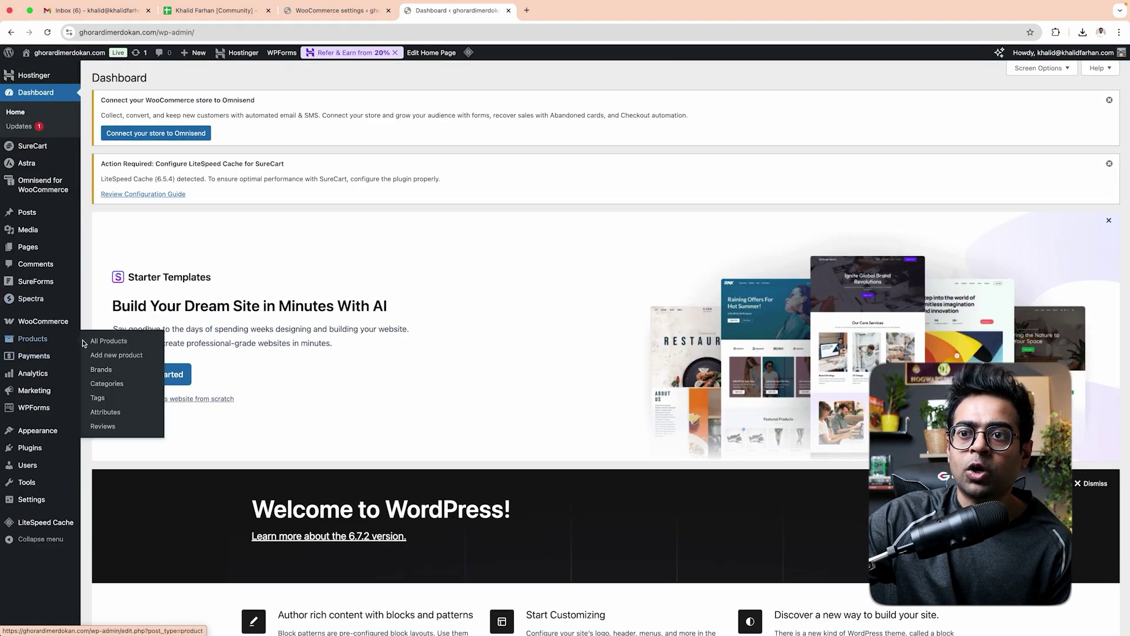
{"action": "left_click", "coordinate": [112, 343]}
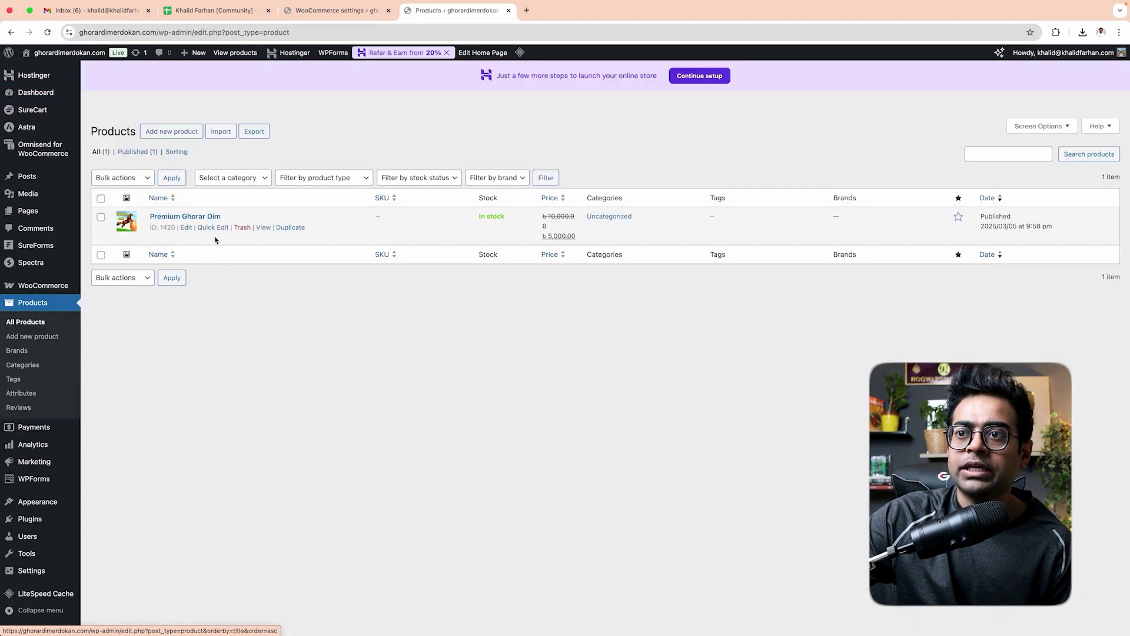
{"action": "left_click", "coordinate": [264, 228]}
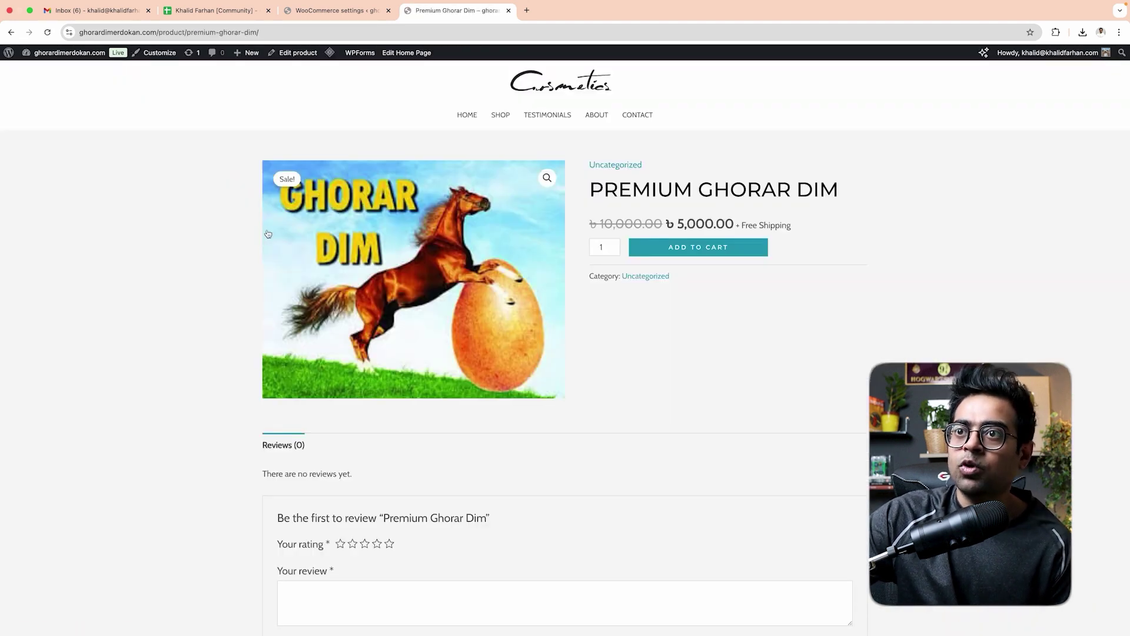
{"action": "left_click", "coordinate": [195, 33]}
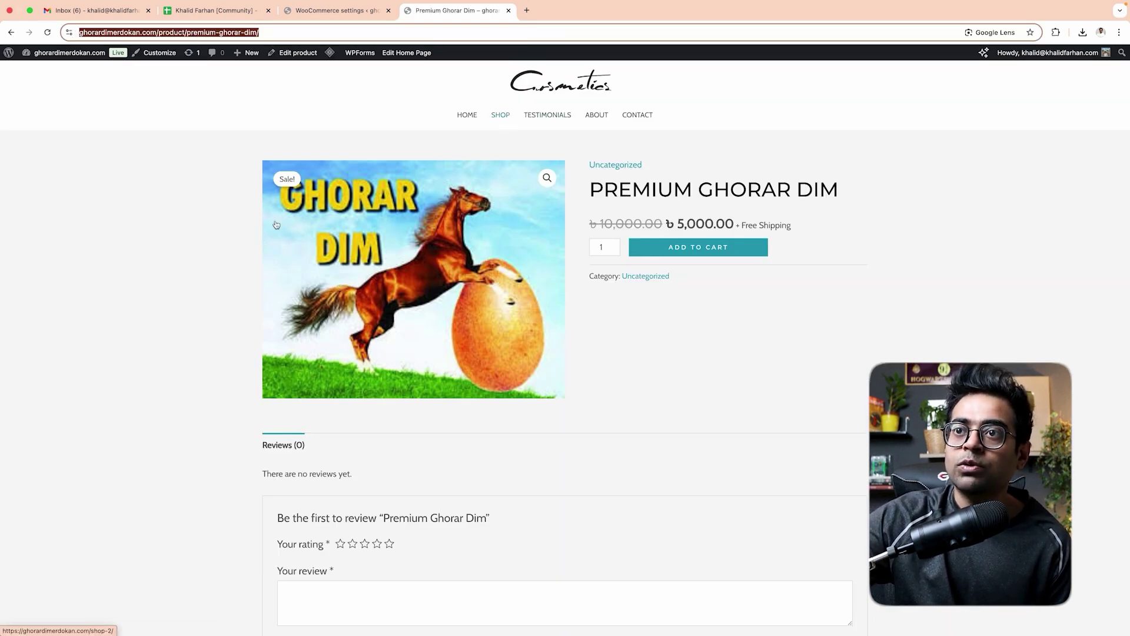
Open the Customizer's Menus > Menu panel and inspect the Shop menu item.
{"action": "left_click", "coordinate": [165, 55]}
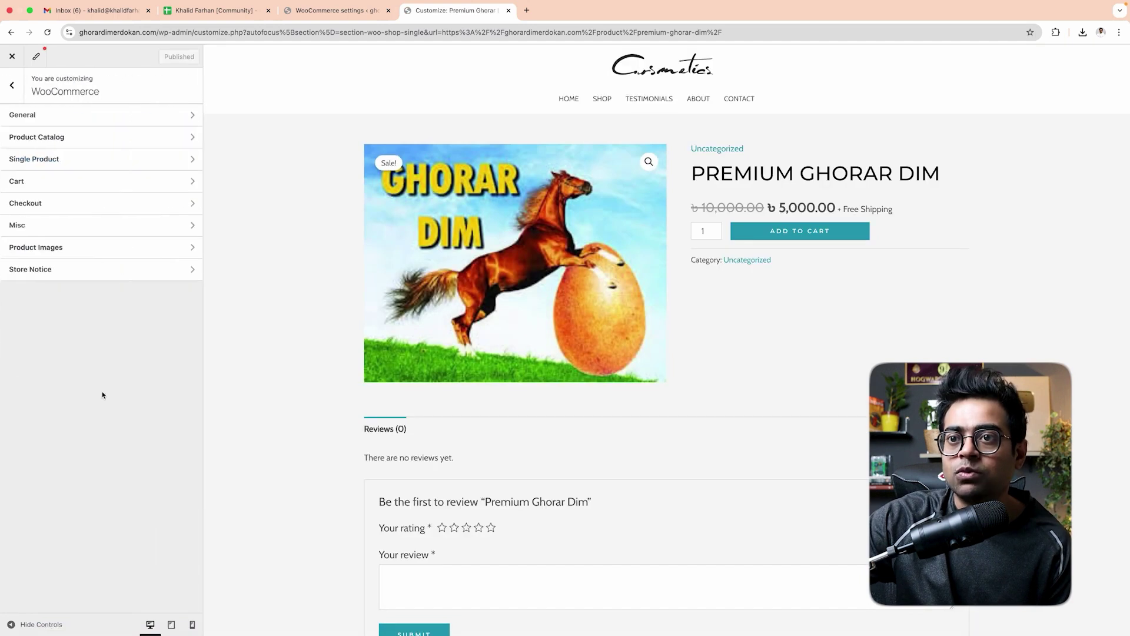
{"action": "left_click", "coordinate": [12, 86]}
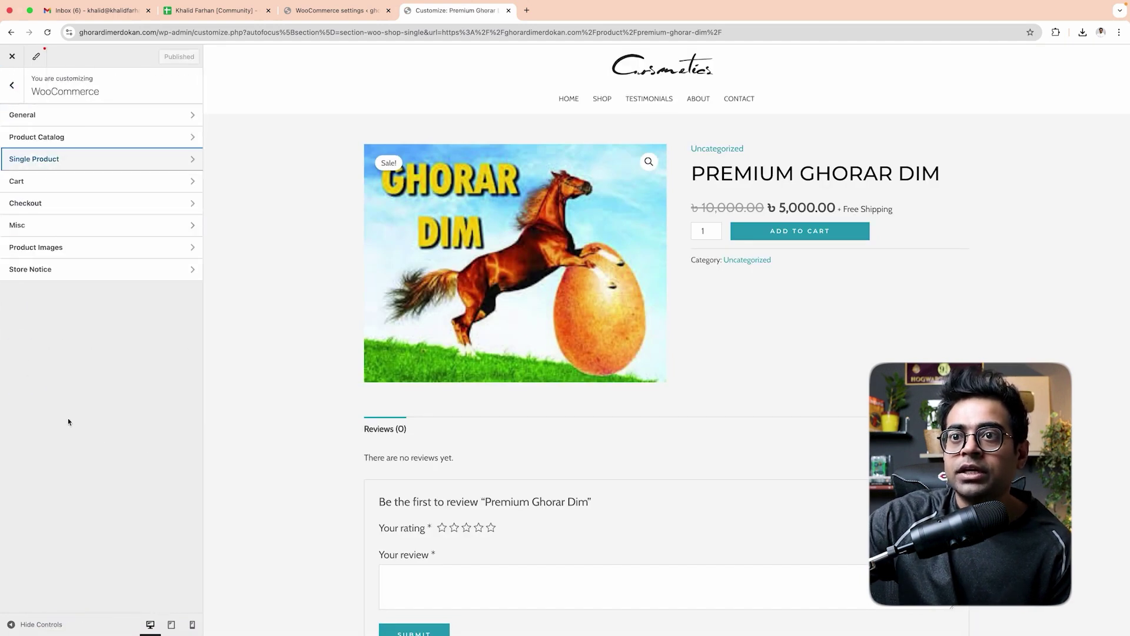
{"action": "left_click", "coordinate": [12, 86]}
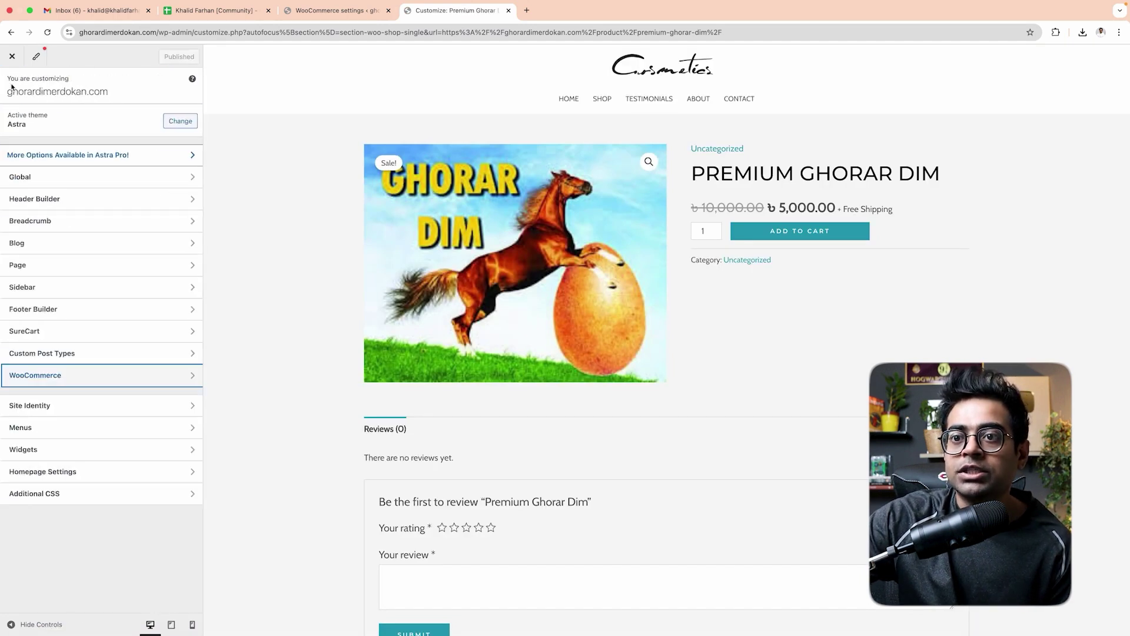
{"action": "left_click", "coordinate": [97, 434]}
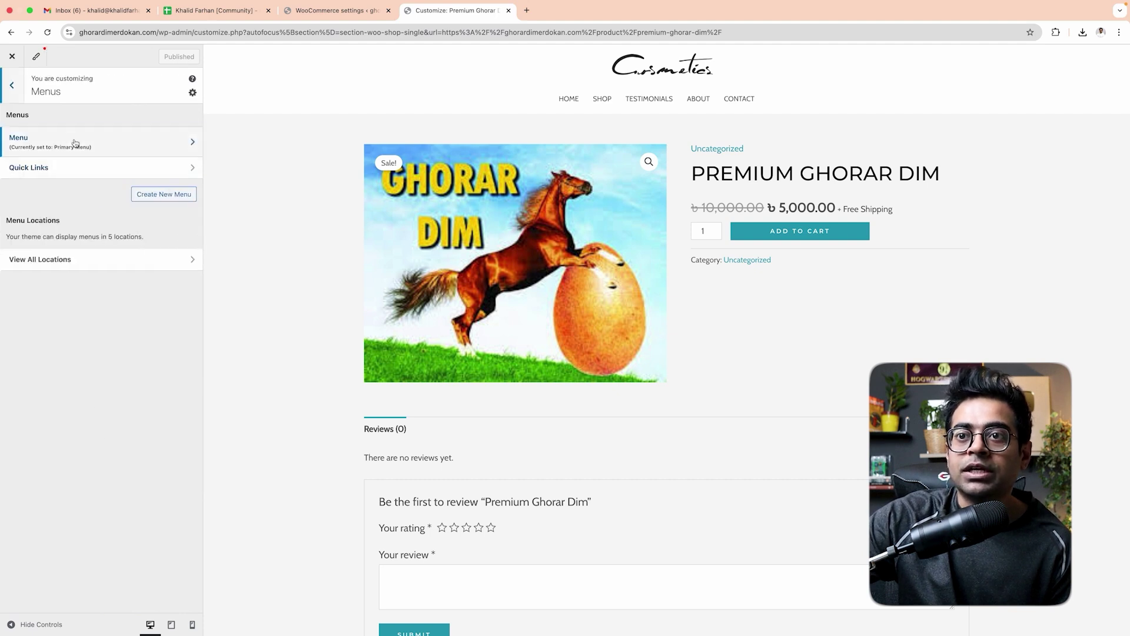
{"action": "left_click", "coordinate": [75, 140]}
{"action": "left_click", "coordinate": [168, 190]}
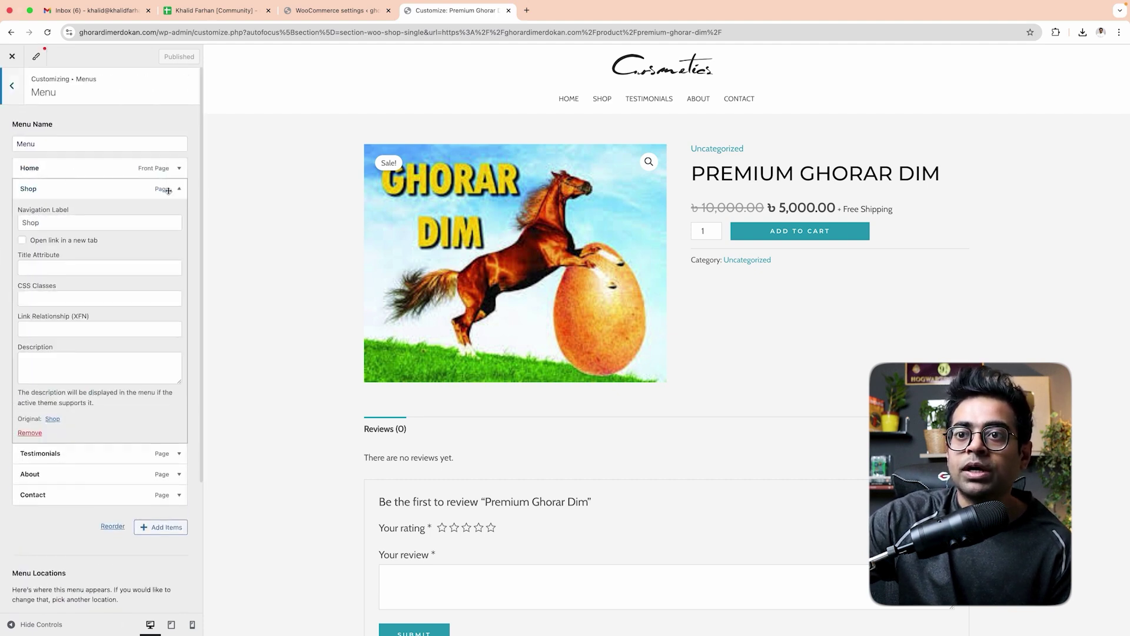
{"action": "left_click", "coordinate": [114, 189]}
Remove the Shop item from the primary menu in Appearance > Menus.
{"action": "left_click", "coordinate": [282, 17]}
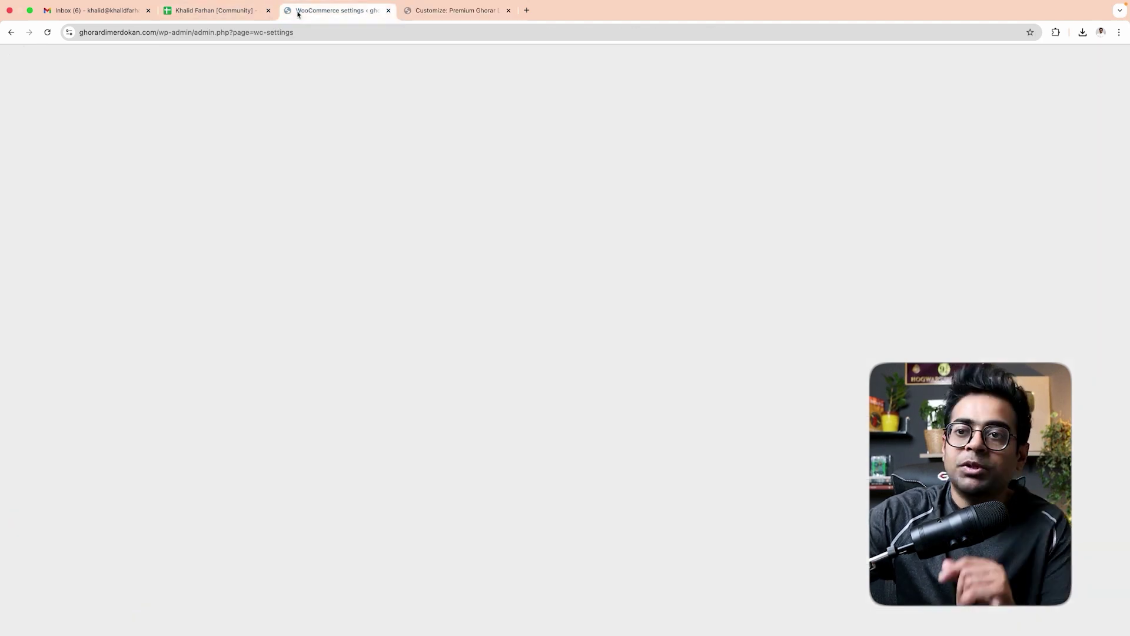
{"action": "scroll", "coordinate": [202, 308], "scroll_direction": "down", "scroll_amount": 2}
{"action": "mouse_move", "coordinate": [37, 517]}
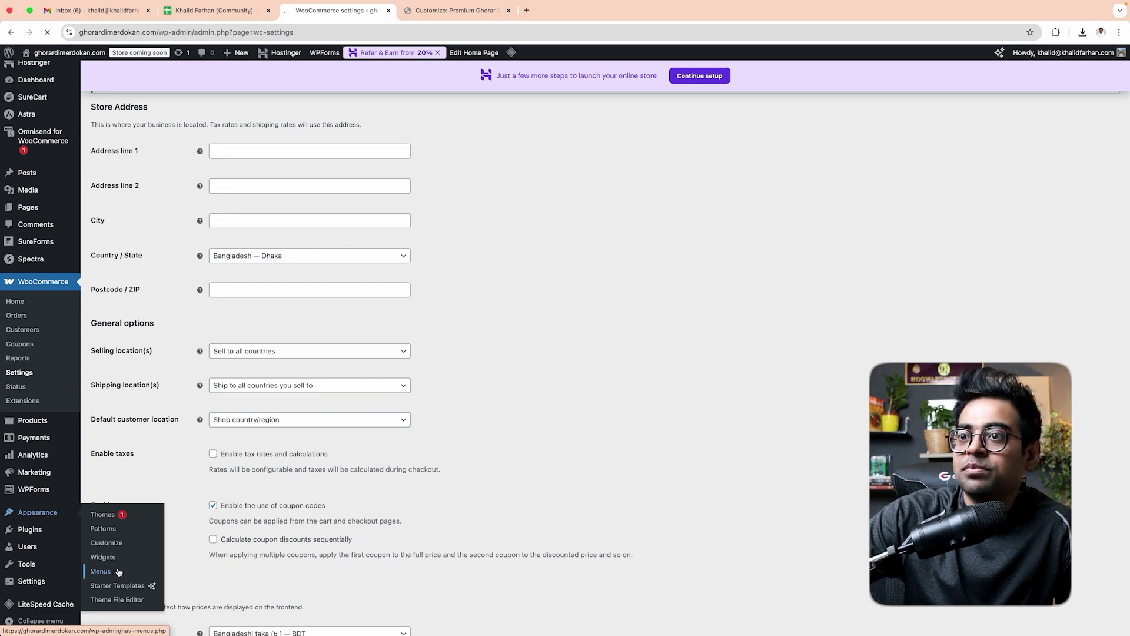
{"action": "scroll", "coordinate": [524, 298], "scroll_direction": "down", "scroll_amount": 2}
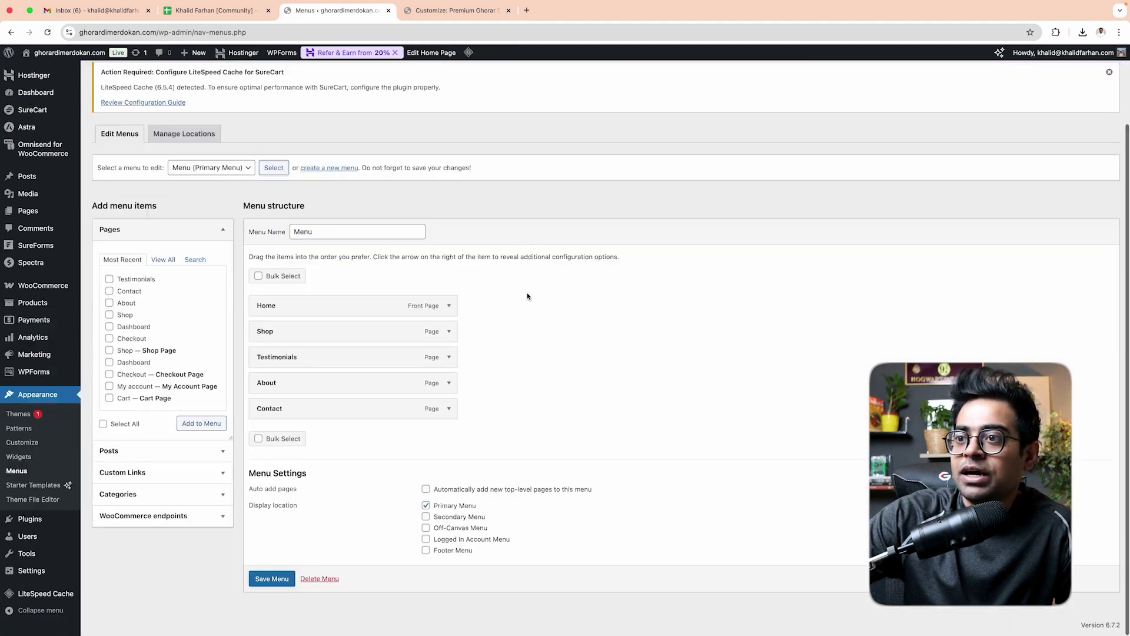
{"action": "left_click", "coordinate": [449, 331]}
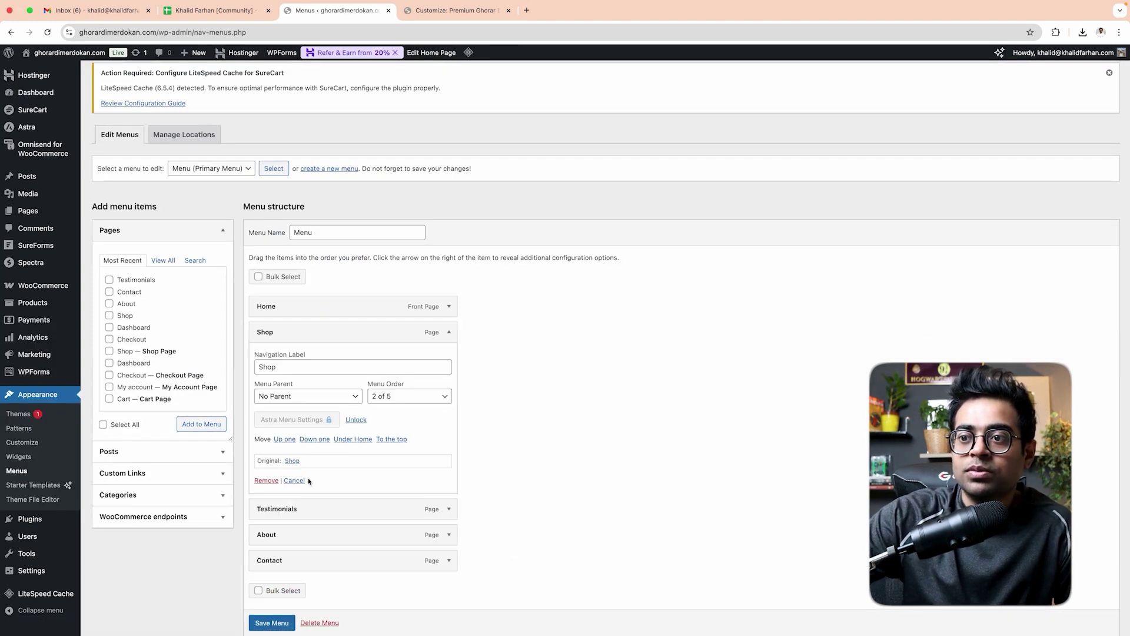
{"action": "left_click", "coordinate": [269, 481]}
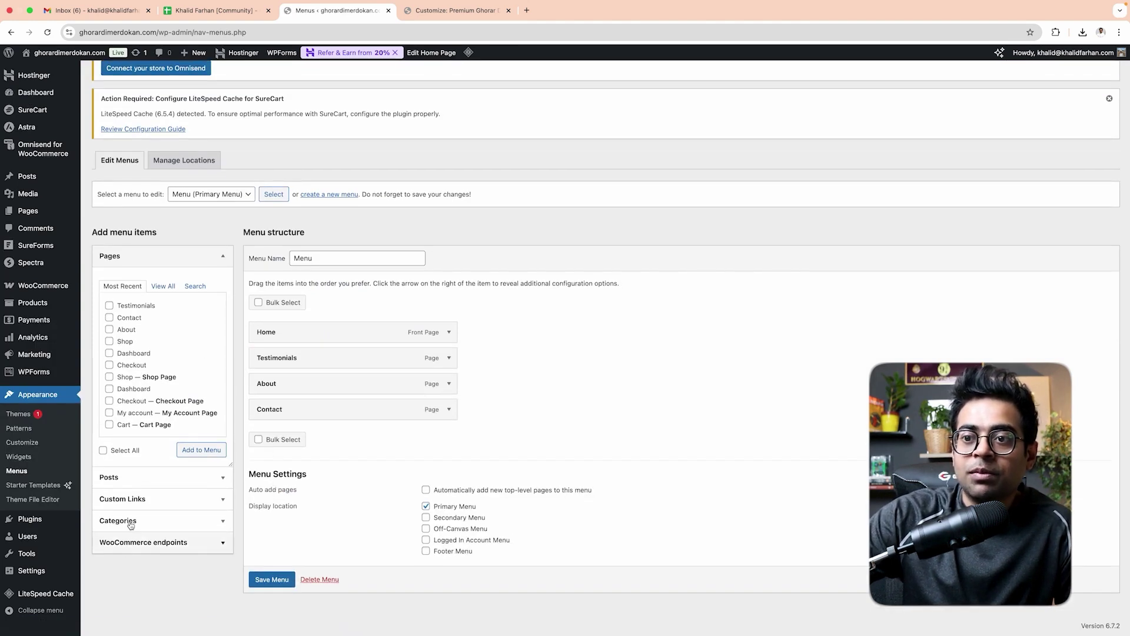
Add a custom link 'Ghorar Dim' pointing to the pasted product page URL.
{"action": "left_click", "coordinate": [138, 499]}
{"action": "left_click", "coordinate": [160, 331]}
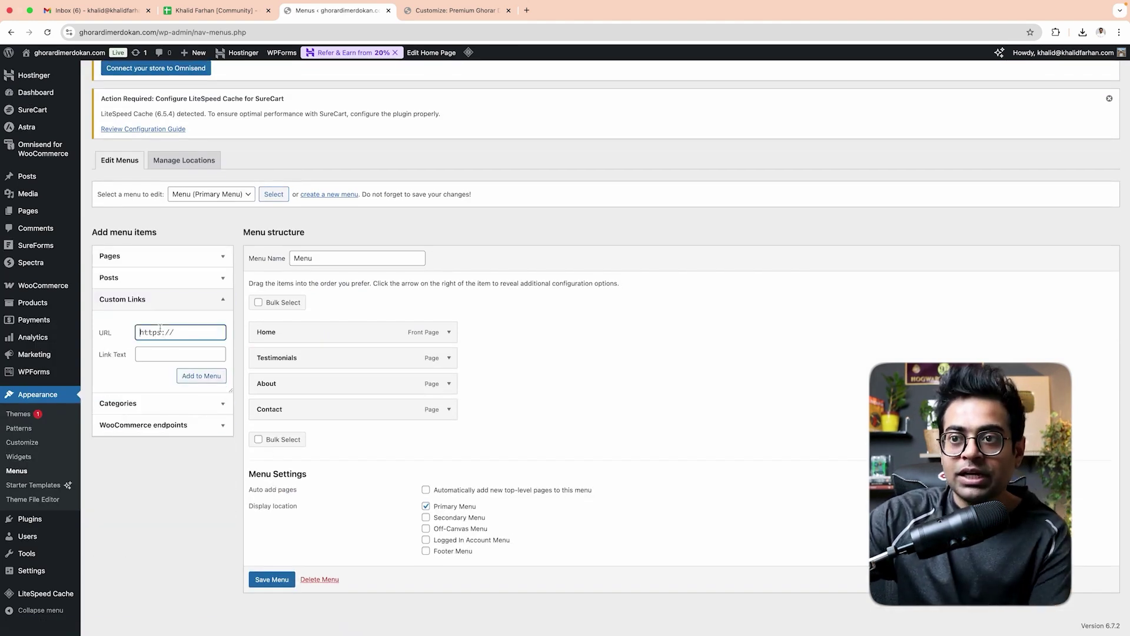
{"action": "key", "text": "super+v"}
{"action": "left_click", "coordinate": [183, 354]}
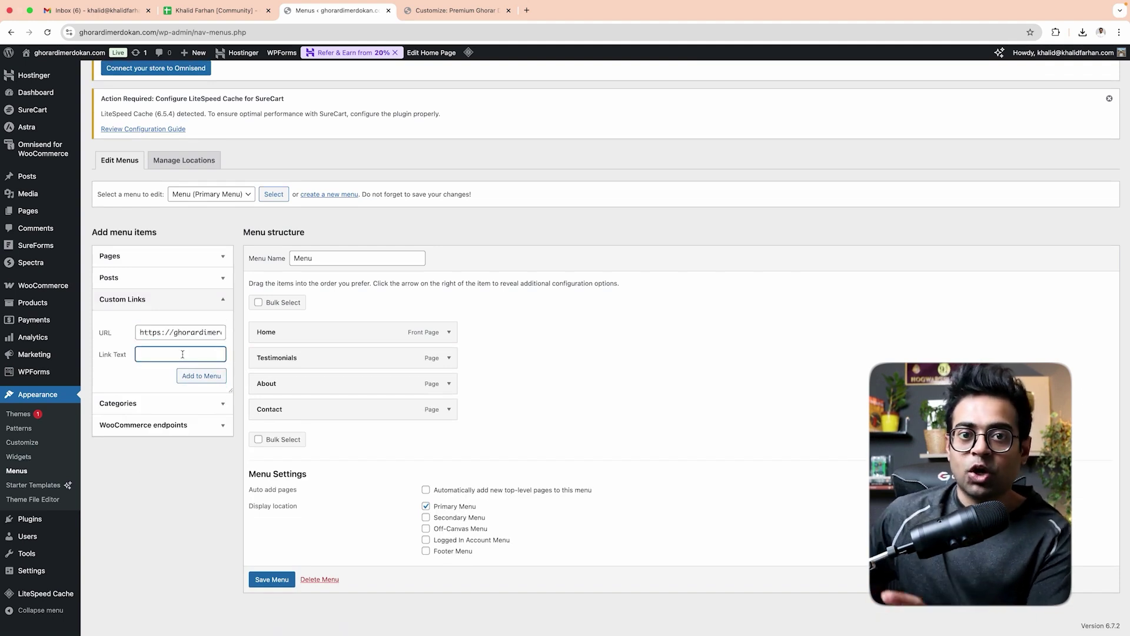
{"action": "type", "text": "Ghora"}
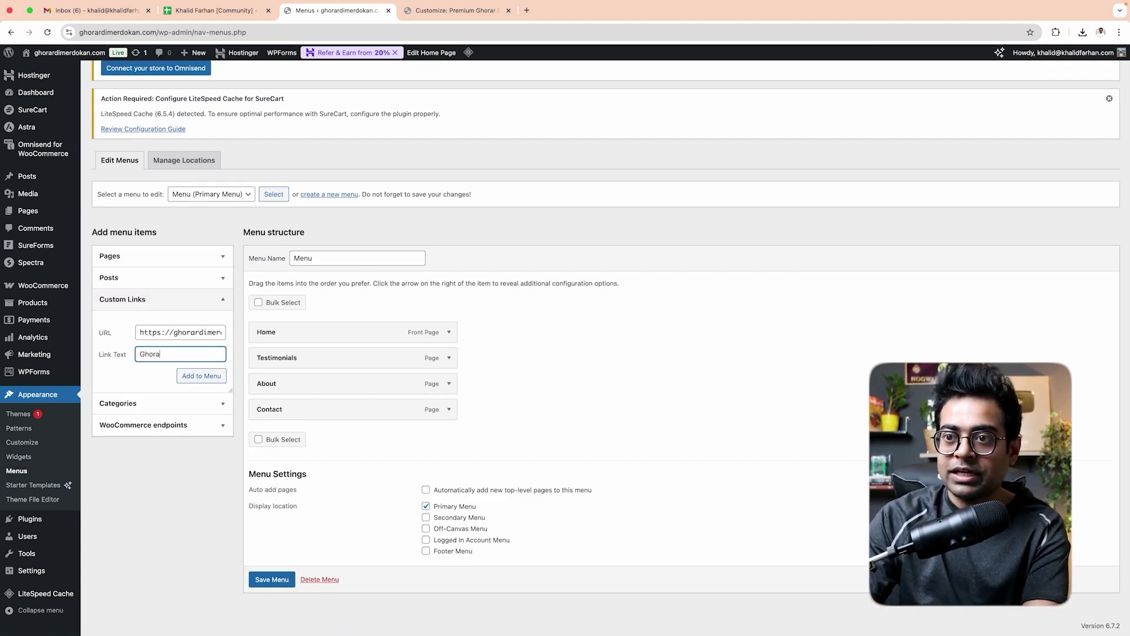
{"action": "type", "text": "r Dim"}
{"action": "left_click", "coordinate": [201, 375]}
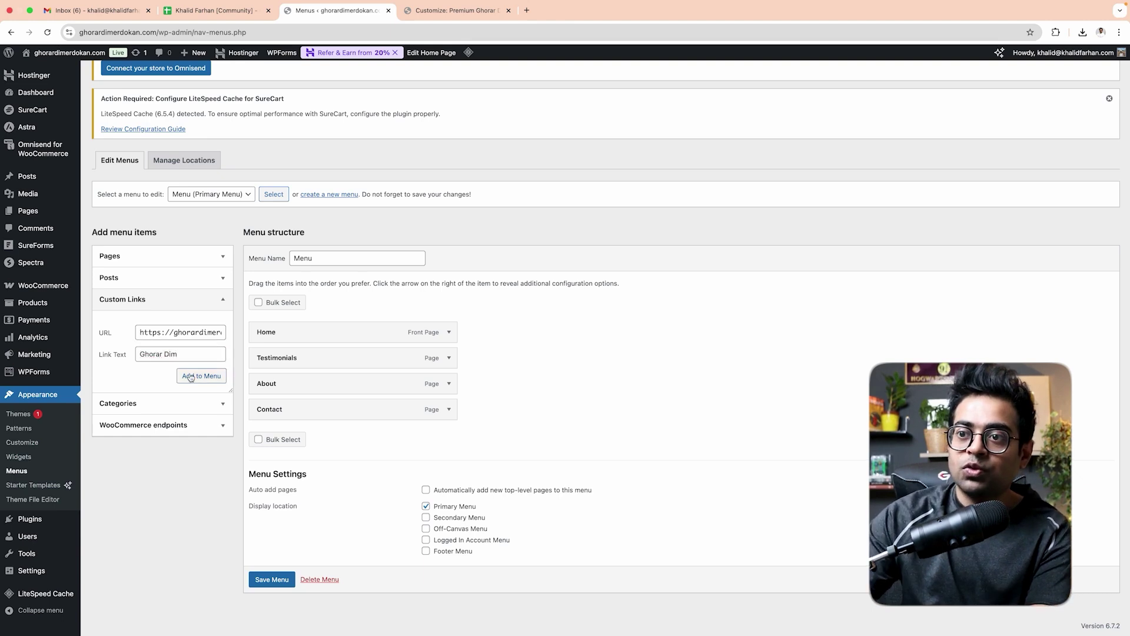
Move Ghorar Dim directly under Home and save the menu.
{"action": "left_click_drag", "start_coordinate": [277, 435], "coordinate": [321, 357]}
{"action": "scroll", "coordinate": [281, 605], "scroll_direction": "down", "scroll_amount": 1}
{"action": "left_click", "coordinate": [272, 595]}
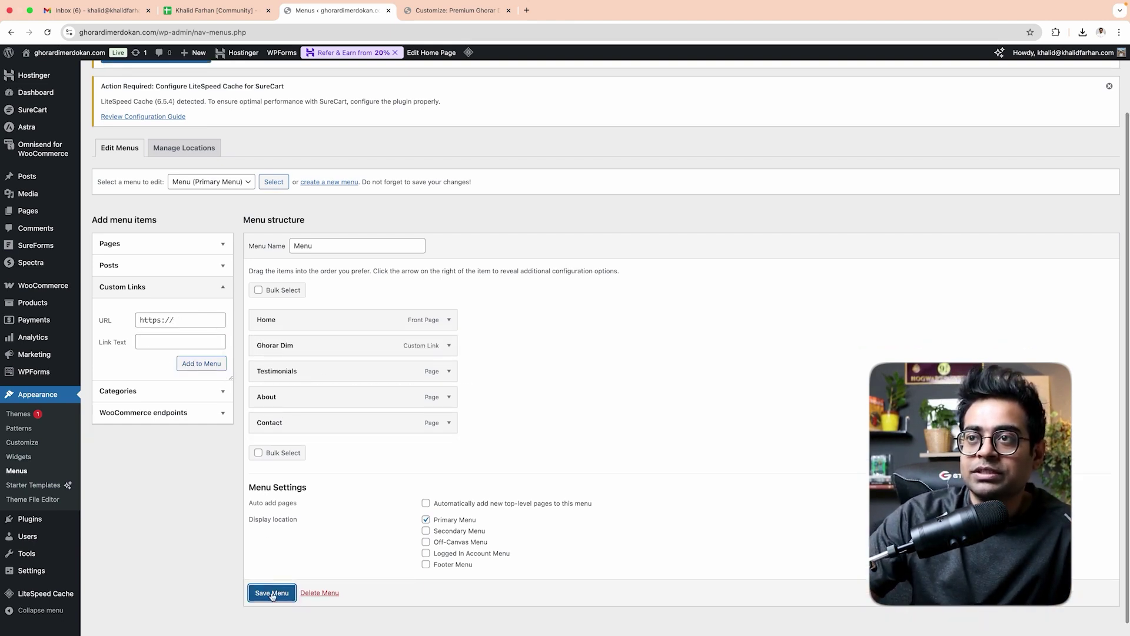
{"action": "key", "text": "ctrl+Tab"}
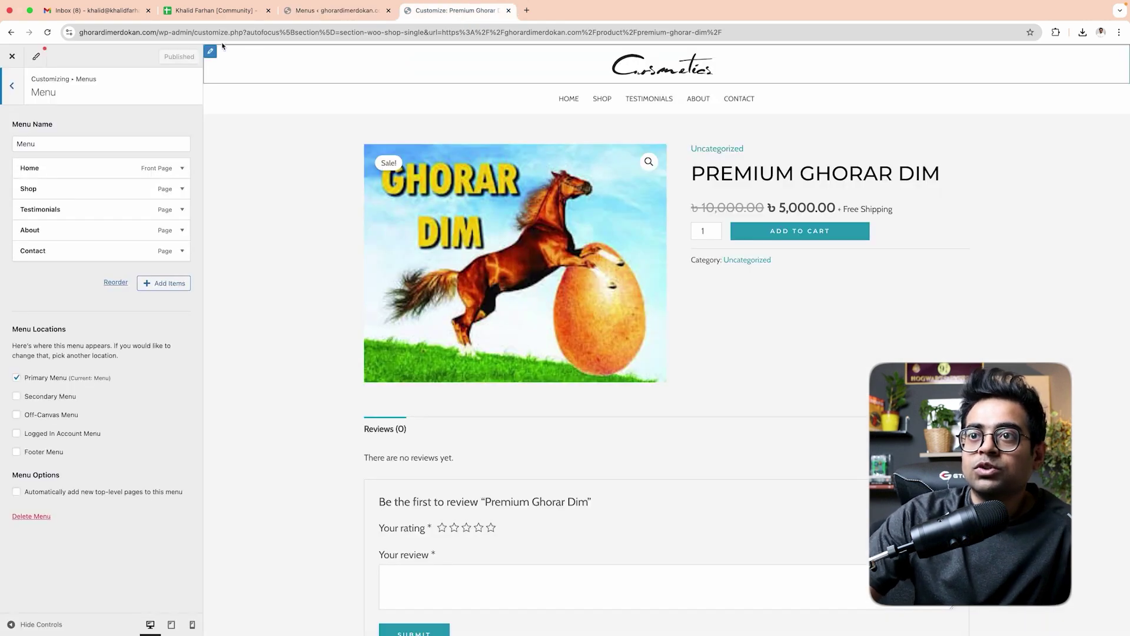
Load ghorardimerdokan.com, test the Ghorar Dim menu link, then edit the Home page.
{"action": "left_click", "coordinate": [159, 32]}
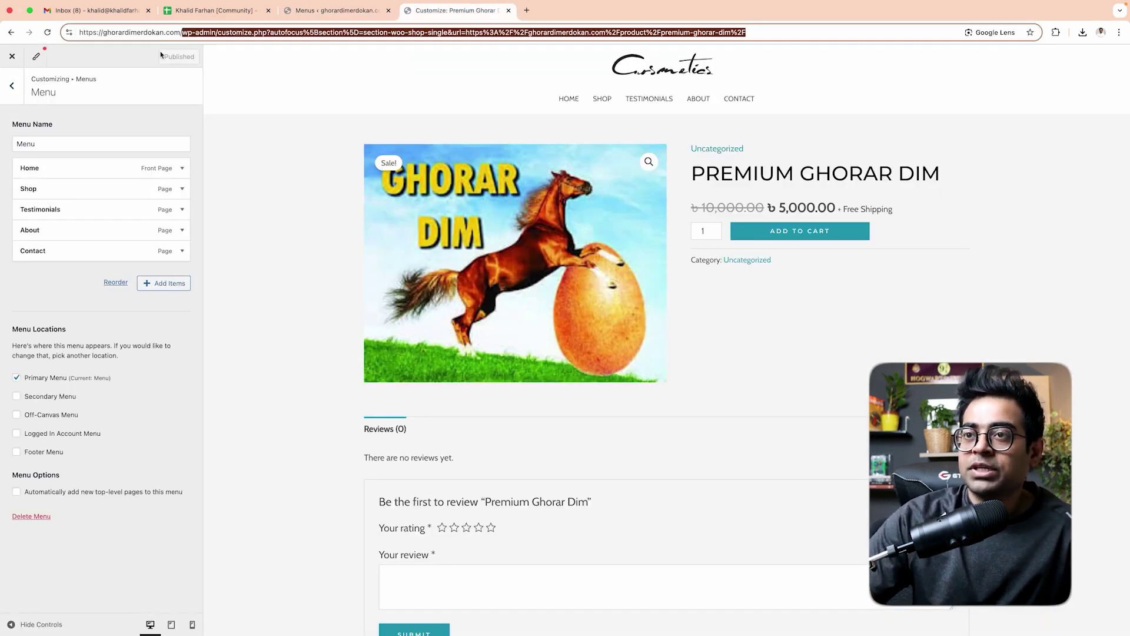
{"action": "type", "text": "ghorardimerdokan.com"}
{"action": "key", "text": "Return"}
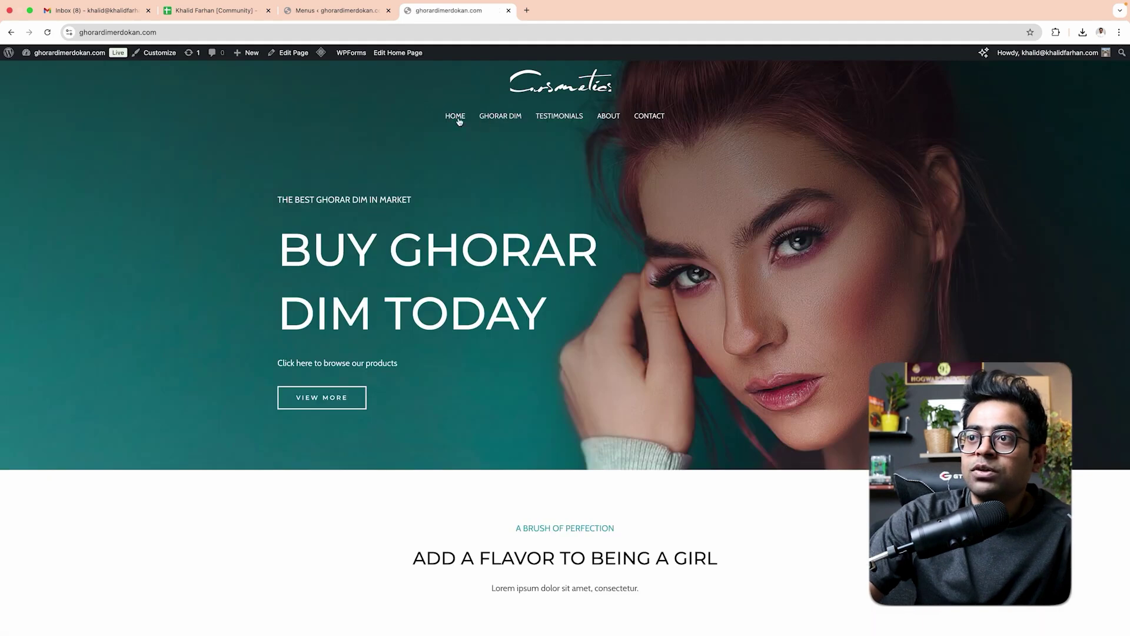
{"action": "left_click", "coordinate": [497, 118]}
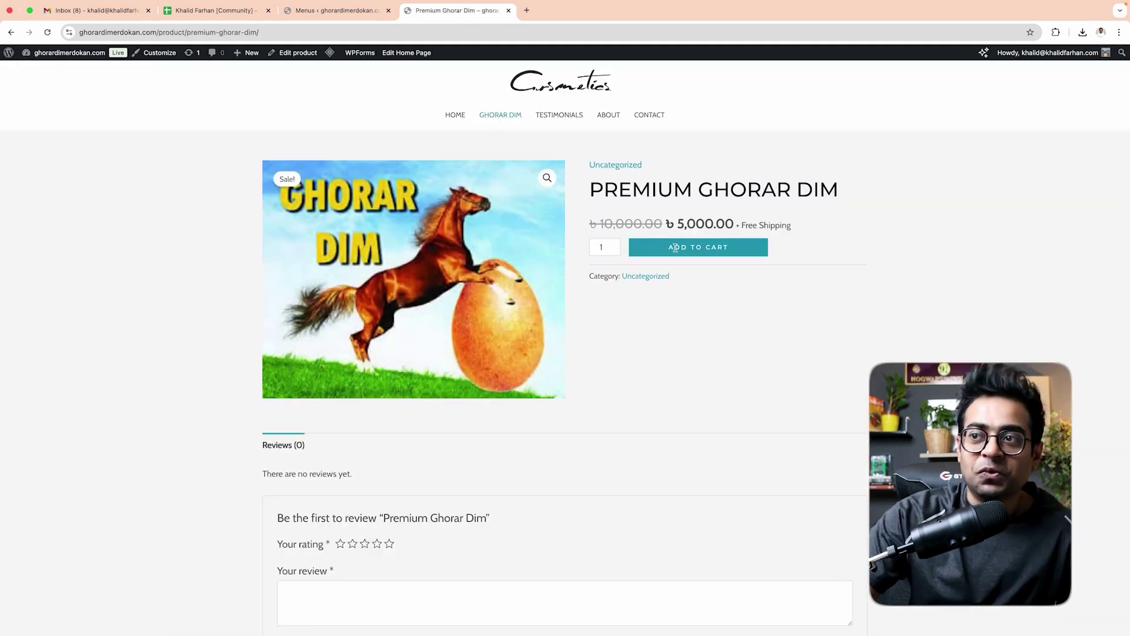
{"action": "left_click", "coordinate": [455, 116]}
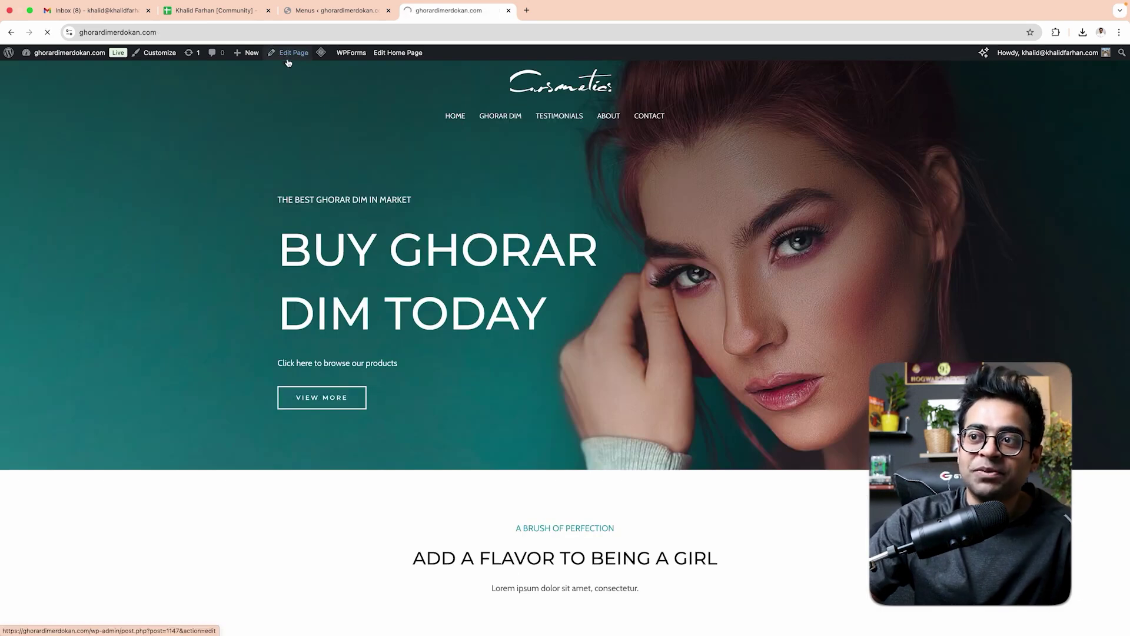
{"action": "left_click", "coordinate": [288, 54]}
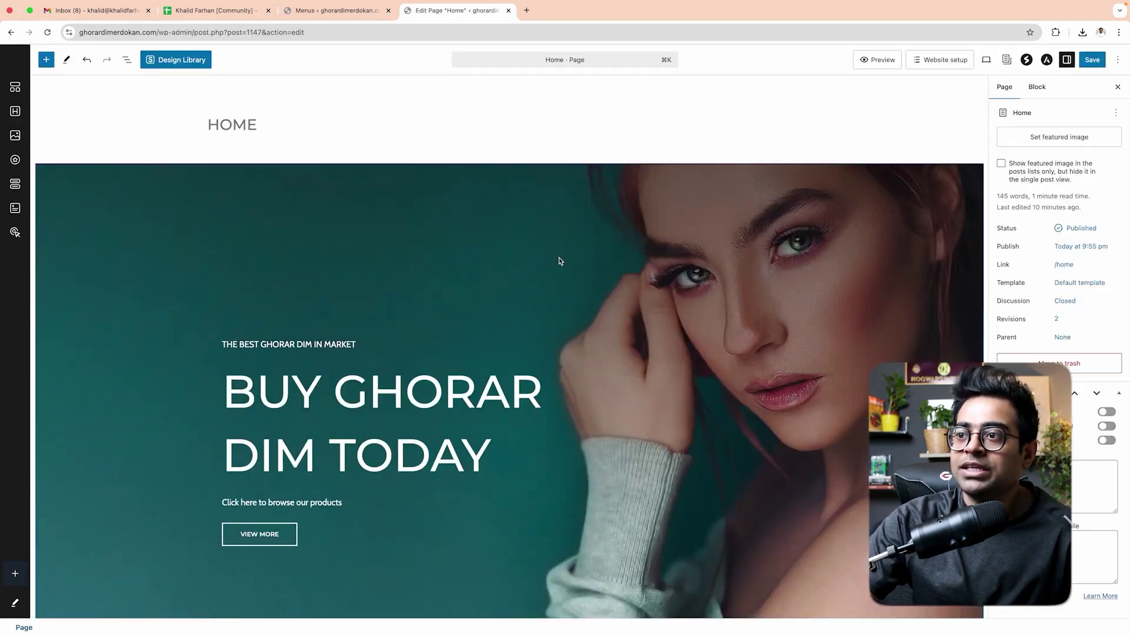
Select the hero section container and look through its block options.
{"action": "left_click", "coordinate": [559, 261]}
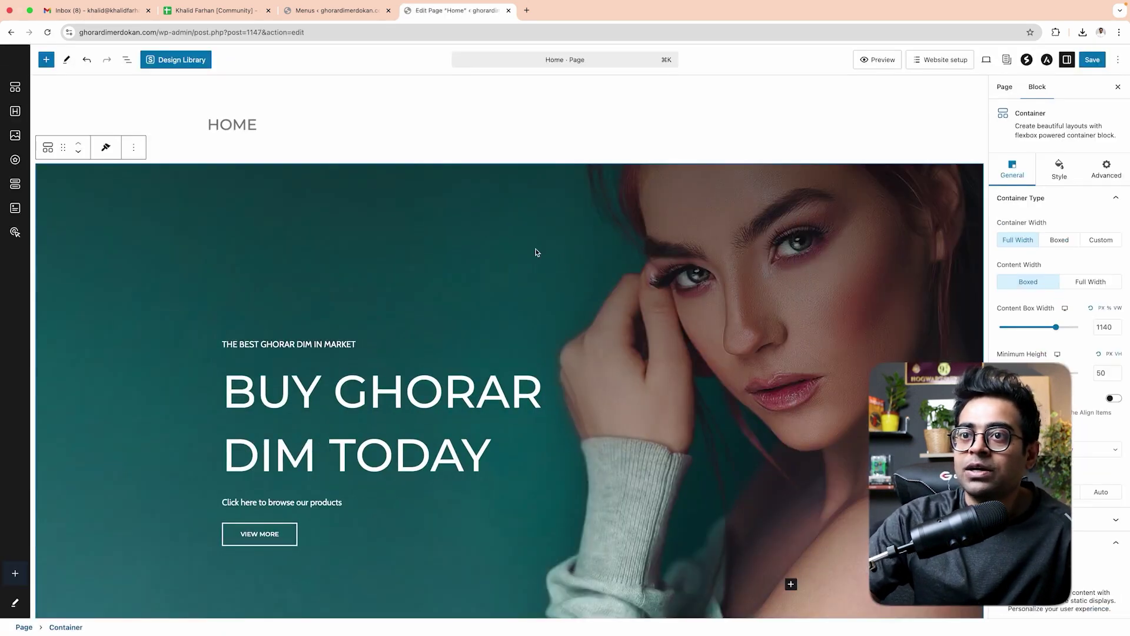
{"action": "left_click", "coordinate": [135, 148]}
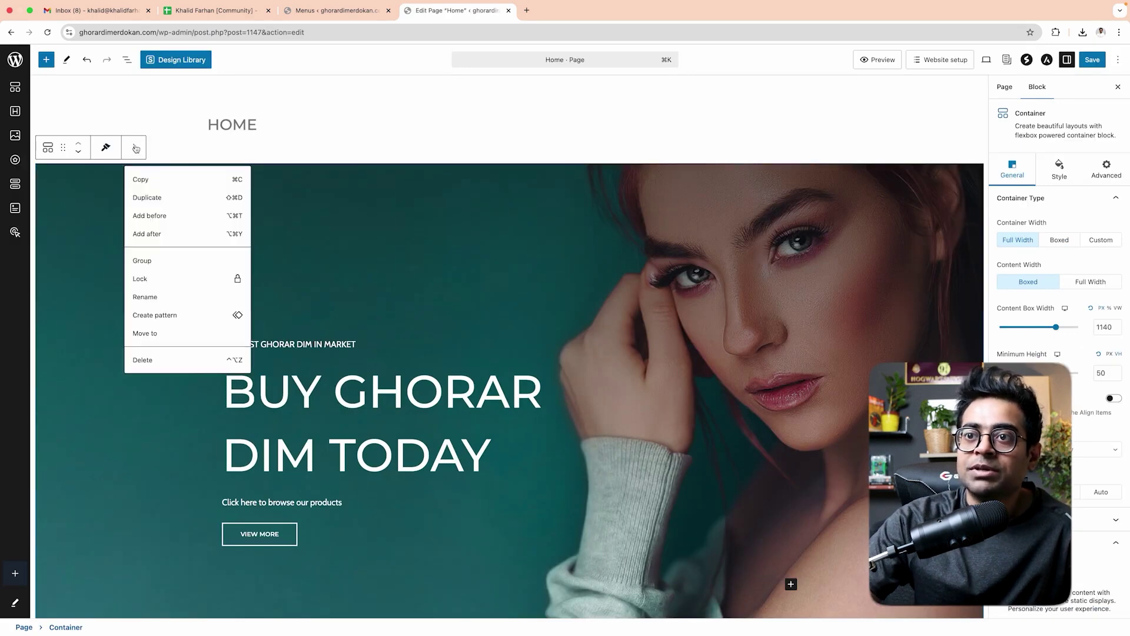
{"action": "left_click", "coordinate": [427, 250]}
{"action": "scroll", "coordinate": [693, 254], "scroll_direction": "down", "scroll_amount": 5}
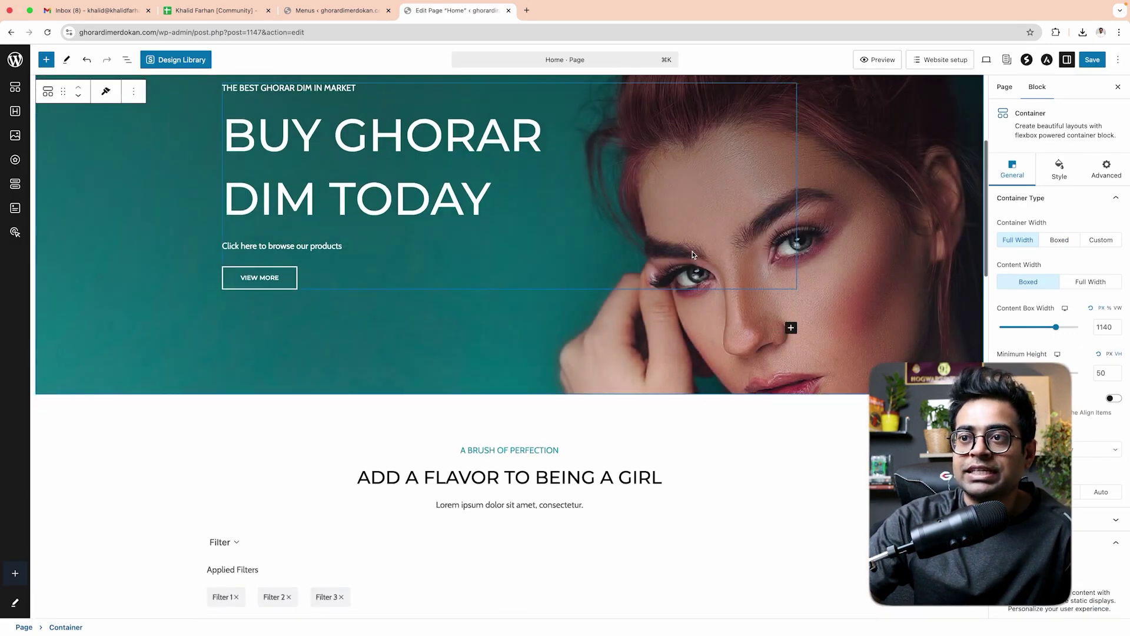
{"action": "scroll", "coordinate": [693, 254], "scroll_direction": "up", "scroll_amount": 3}
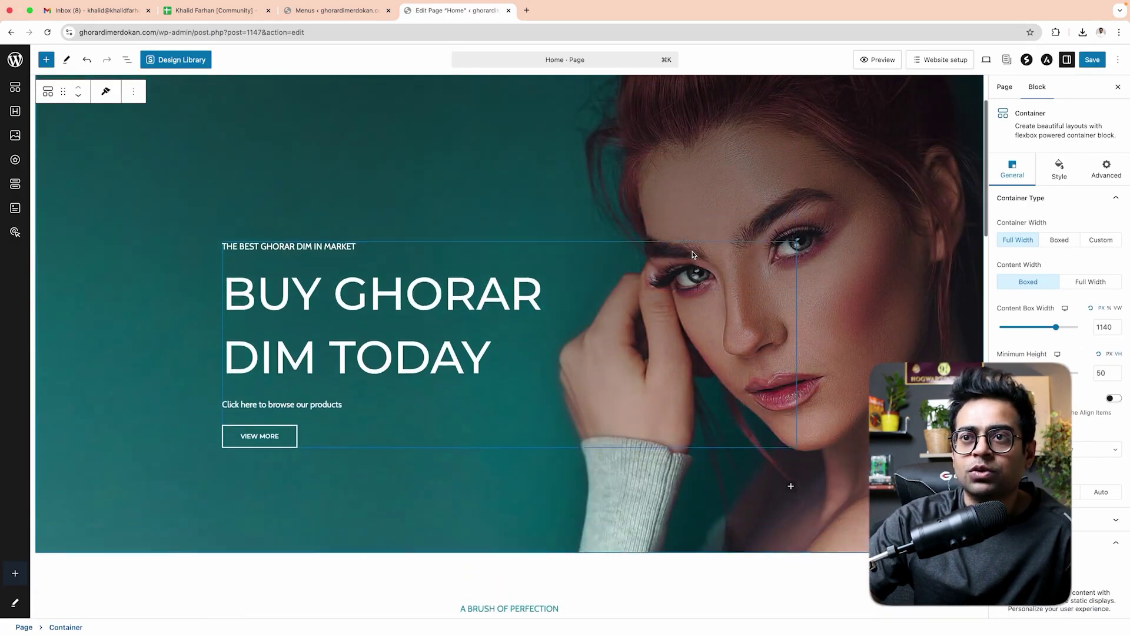
{"action": "left_click", "coordinate": [131, 91]}
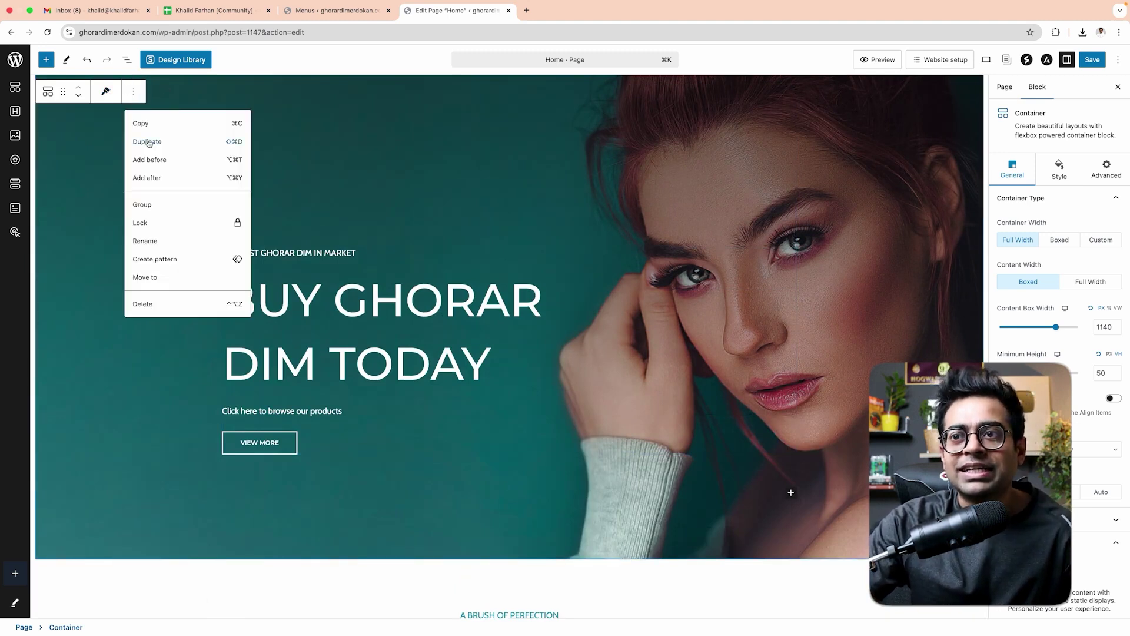
{"action": "left_click", "coordinate": [296, 163]}
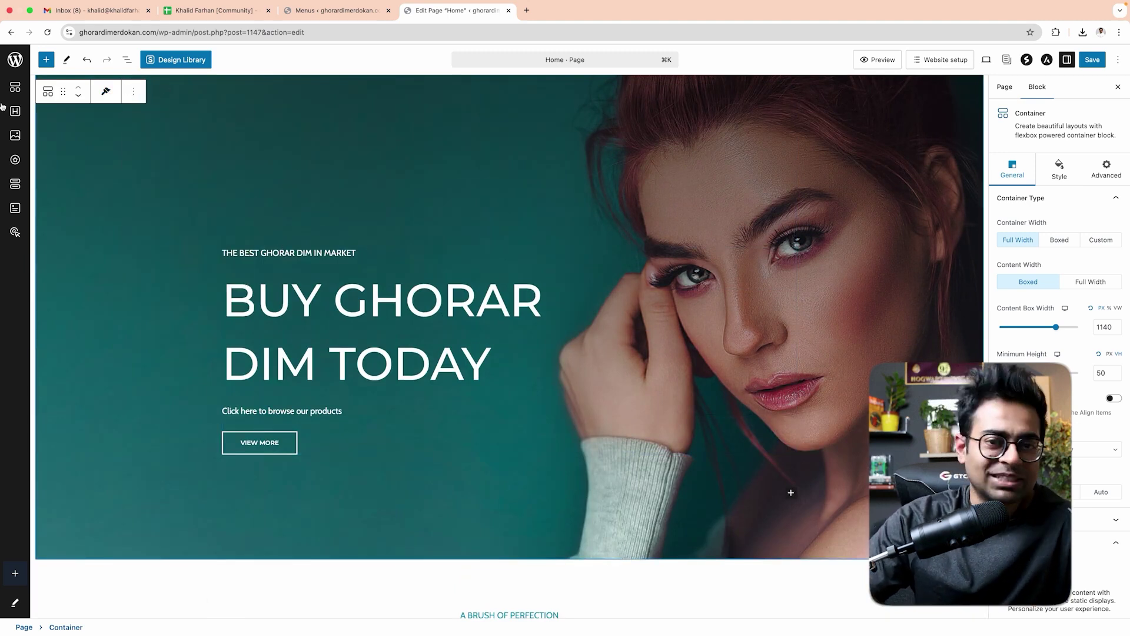
{"action": "scroll", "coordinate": [608, 335], "scroll_direction": "up", "scroll_amount": 2}
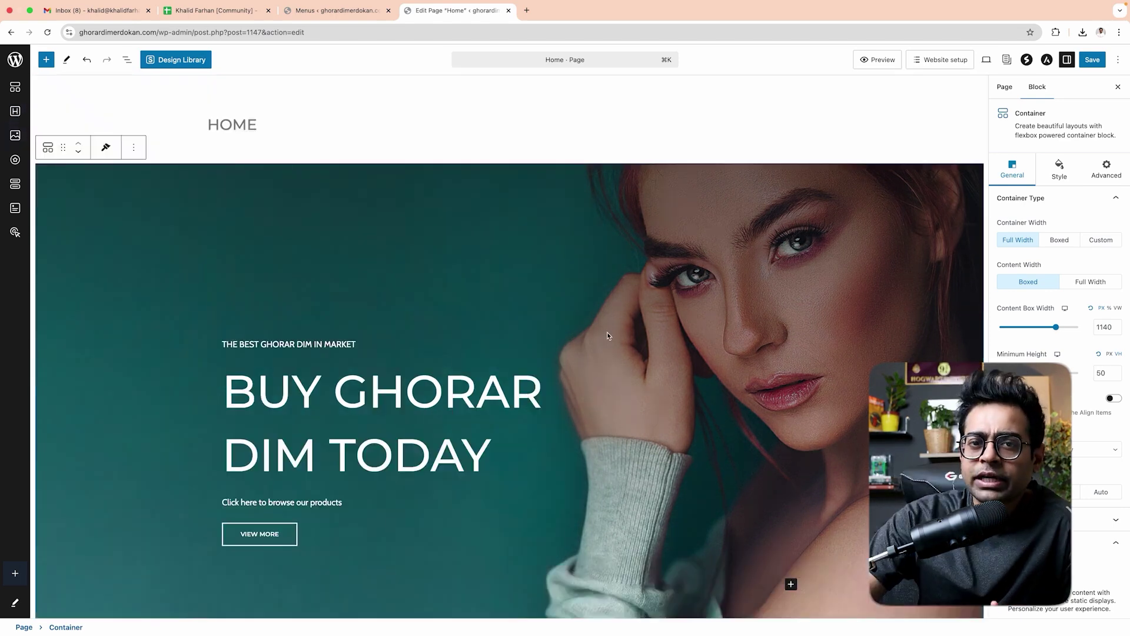
Replace the hero background with the horse images.jpeg picture from the Media Library.
{"action": "left_click", "coordinate": [1063, 170]}
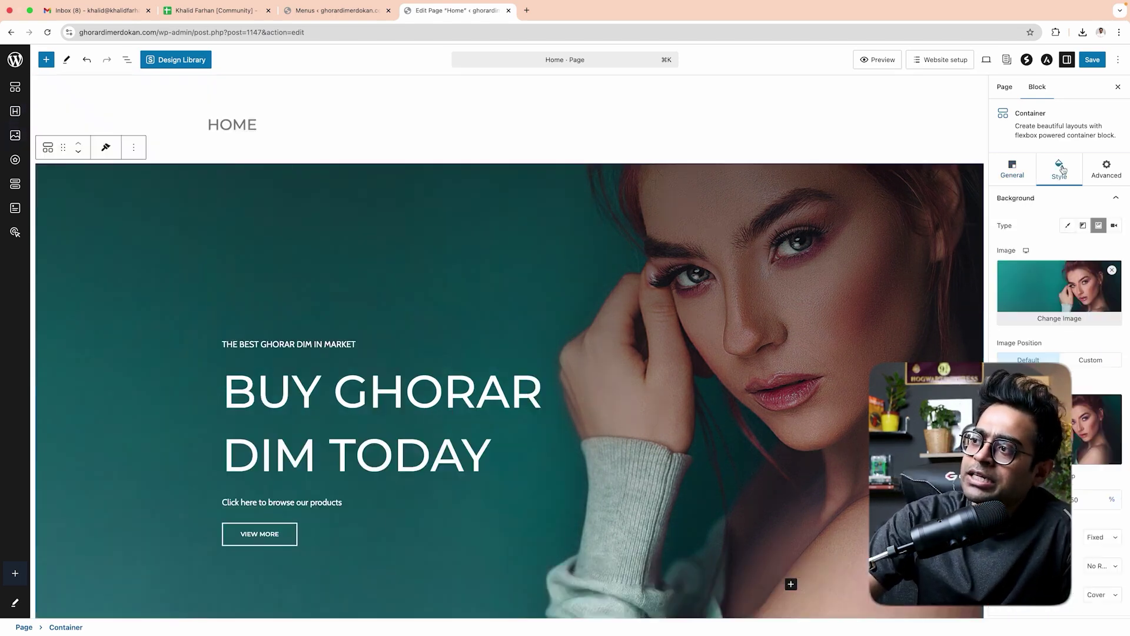
{"action": "left_click", "coordinate": [1060, 318]}
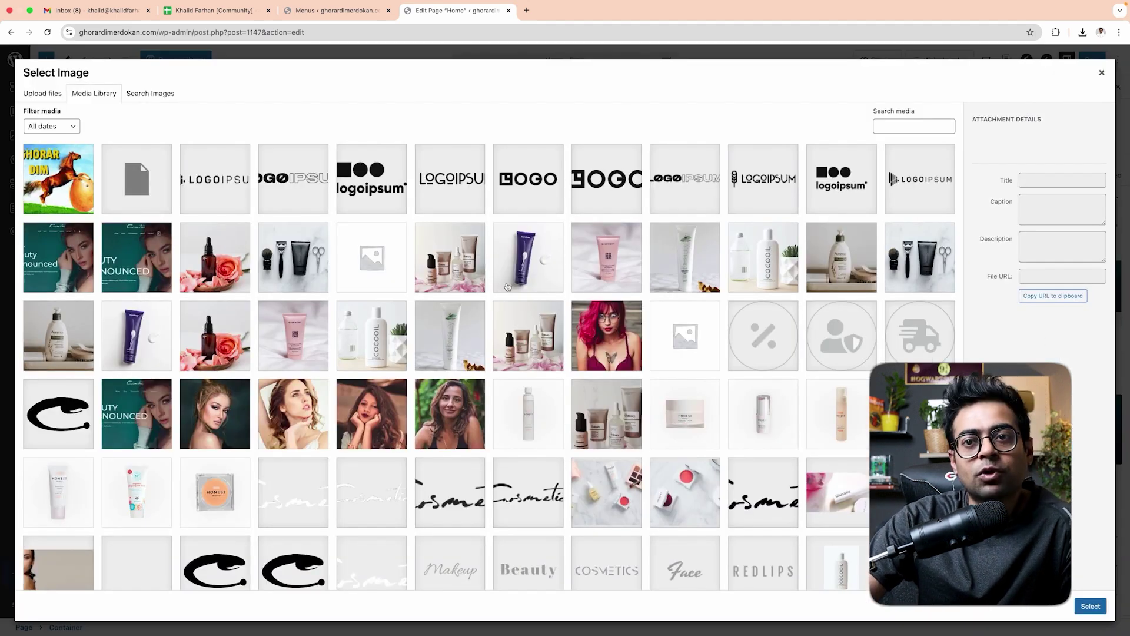
{"action": "left_click", "coordinate": [80, 155]}
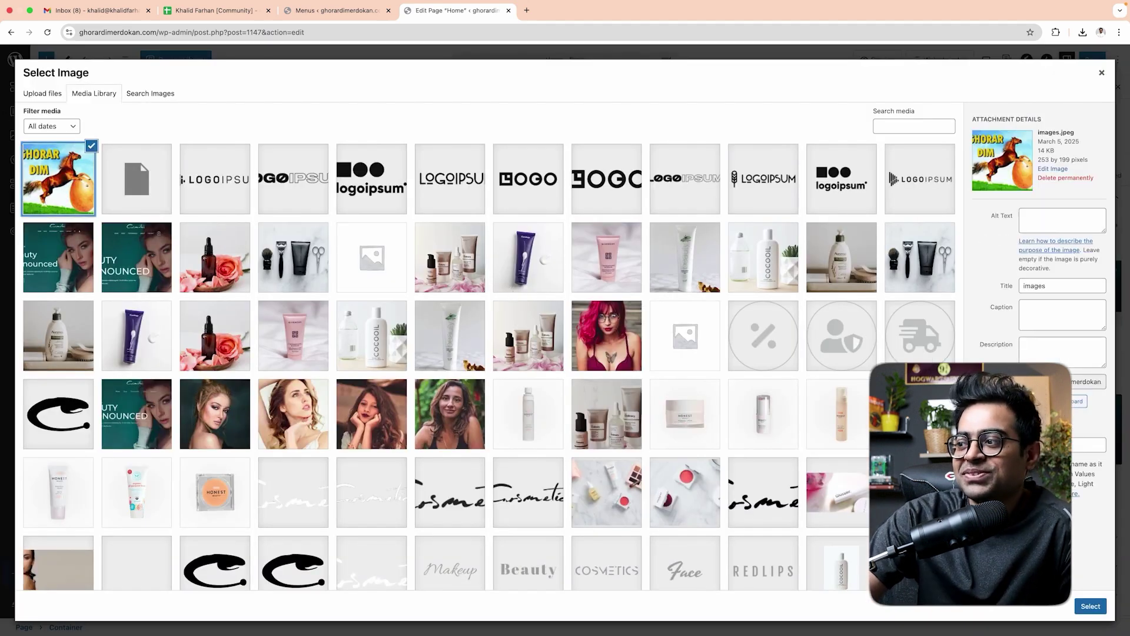
{"action": "left_click", "coordinate": [1090, 606]}
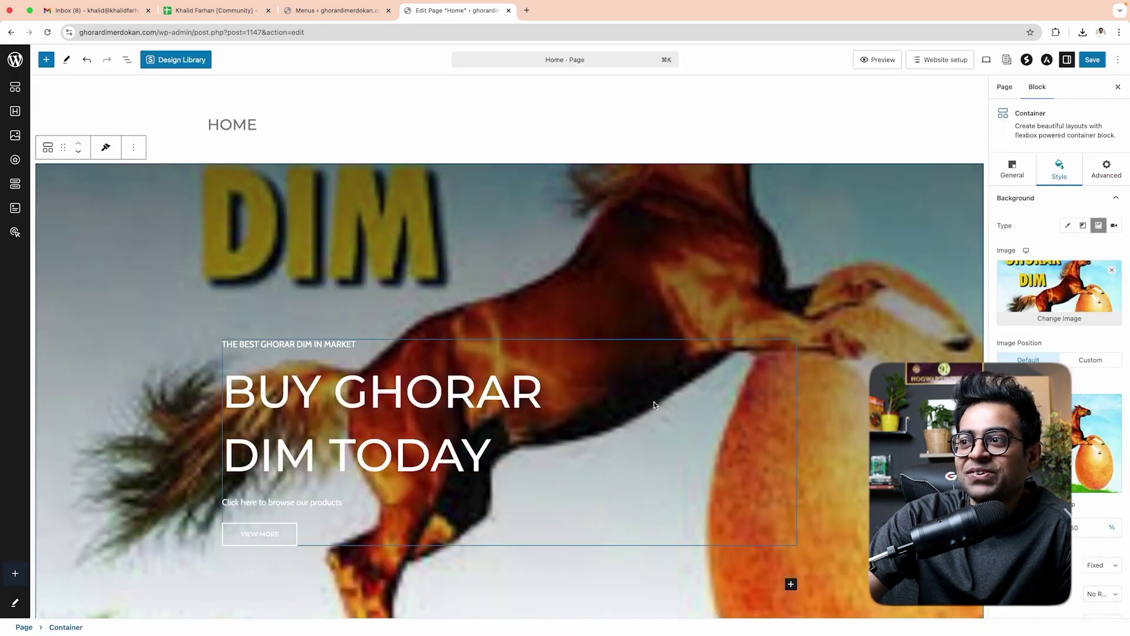
{"action": "scroll", "coordinate": [652, 401], "scroll_direction": "down", "scroll_amount": 5}
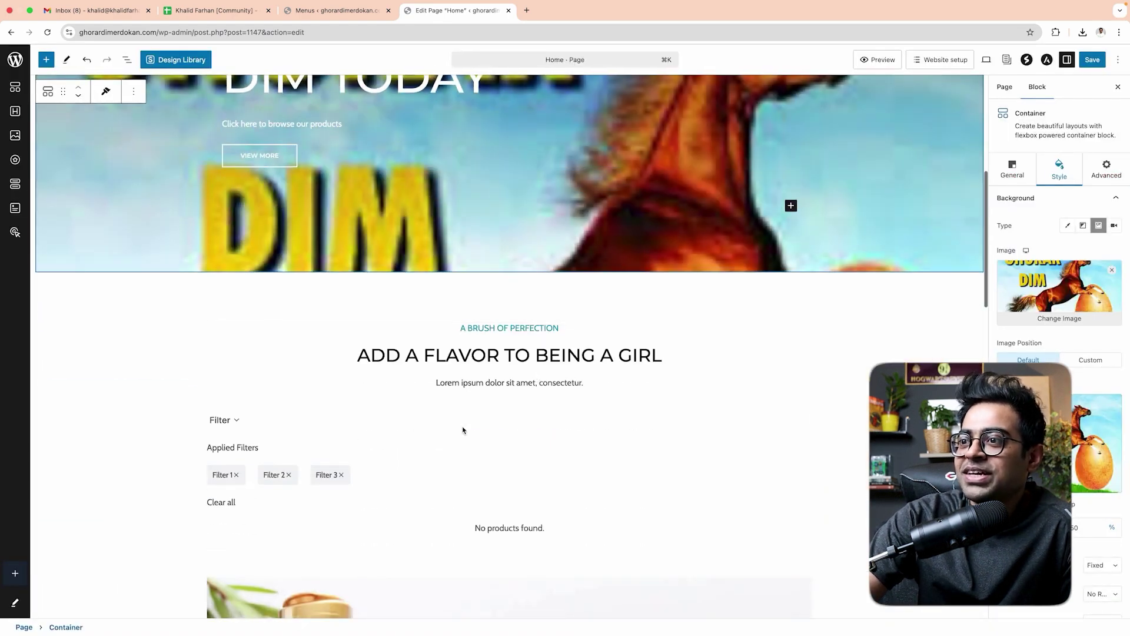
Delete the flavour Info Box heading and the product Filter block.
{"action": "double_click", "coordinate": [517, 363]}
{"action": "right_click", "coordinate": [516, 364]}
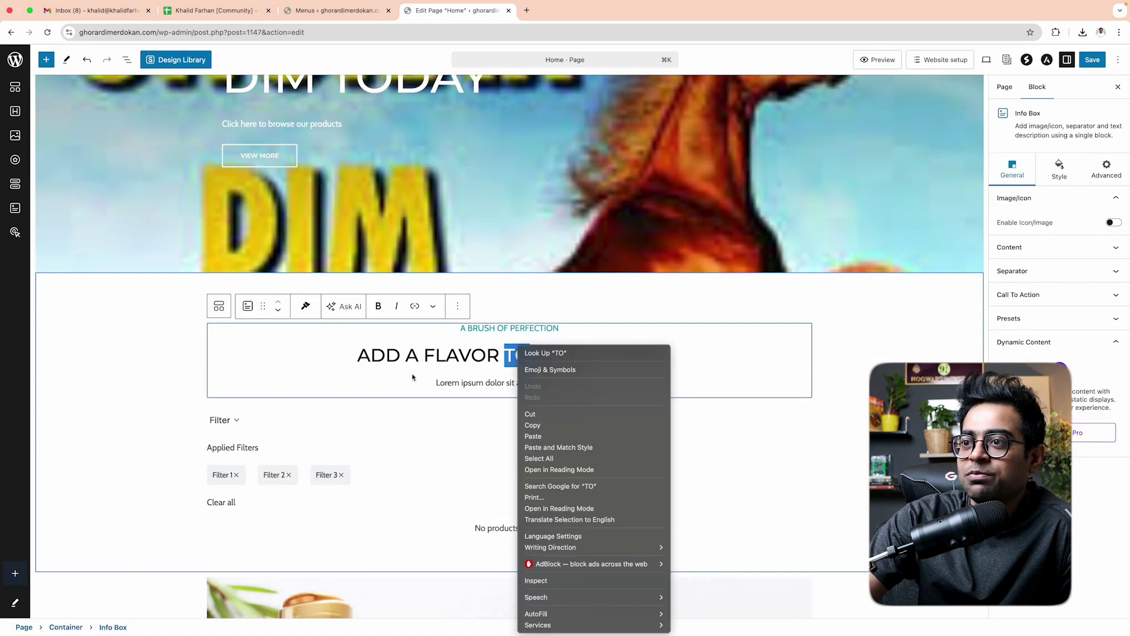
{"action": "left_click", "coordinate": [459, 308]}
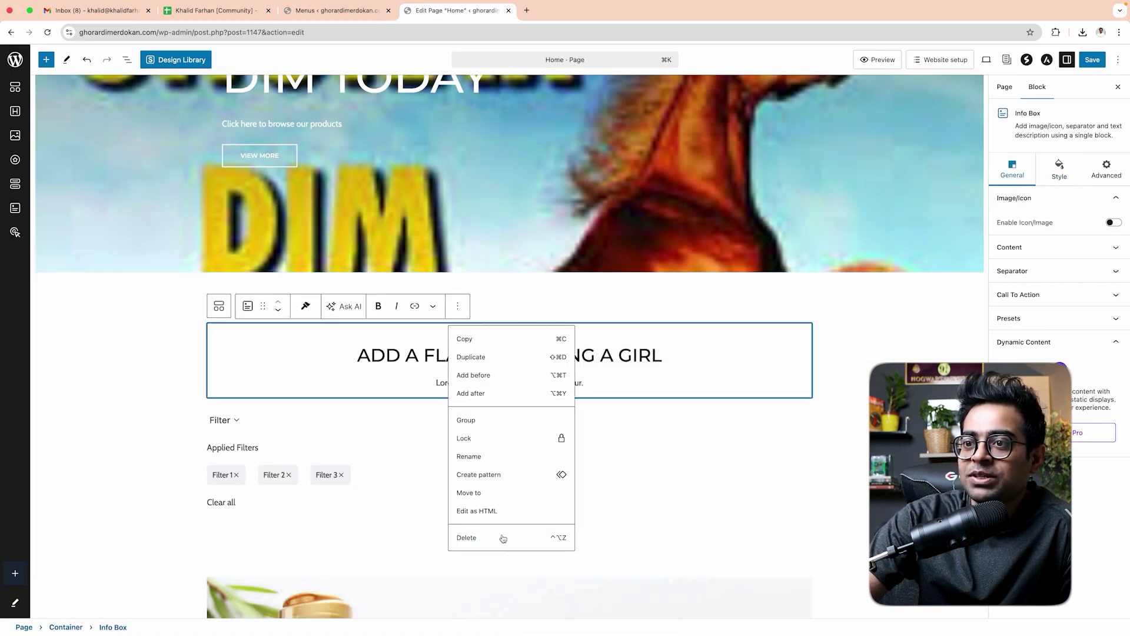
{"action": "left_click", "coordinate": [503, 538]}
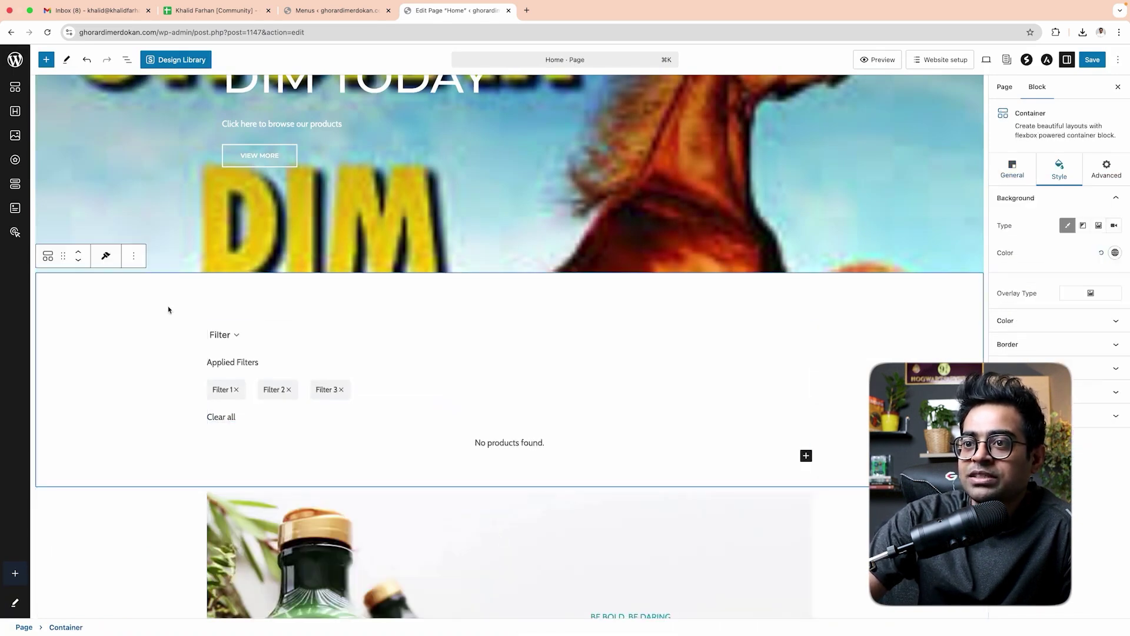
{"action": "left_click", "coordinate": [293, 331]}
{"action": "left_click", "coordinate": [309, 306]}
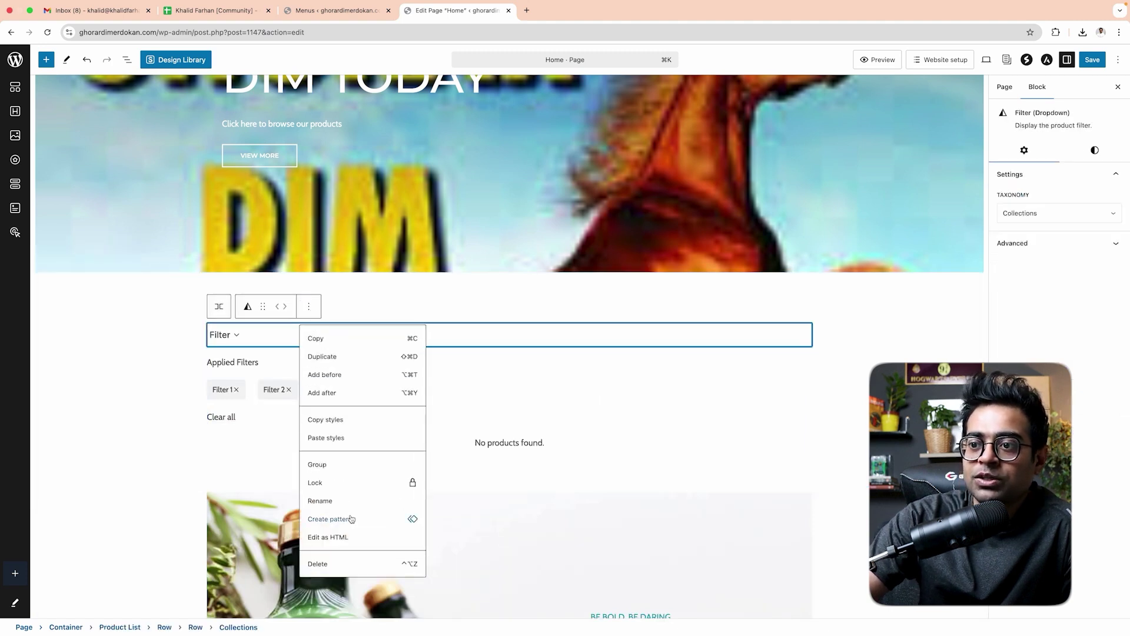
{"action": "left_click", "coordinate": [357, 569]}
Delete the two empty Rows and the Product List block.
{"action": "left_click", "coordinate": [375, 306]}
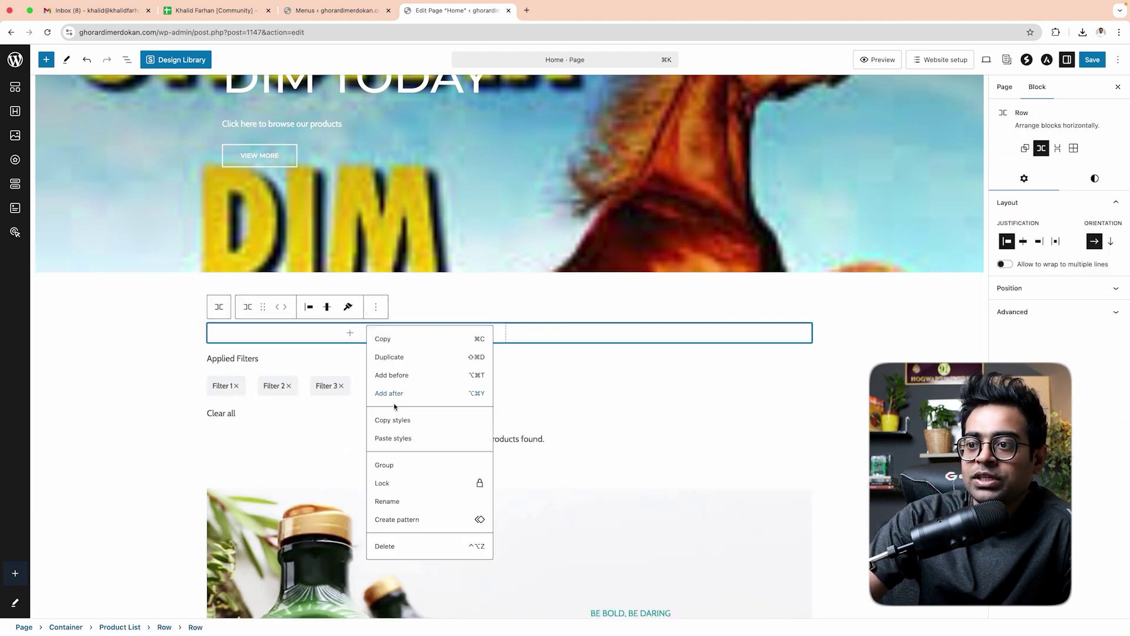
{"action": "left_click", "coordinate": [396, 546]}
{"action": "left_click", "coordinate": [388, 306]}
{"action": "left_click", "coordinate": [389, 554]}
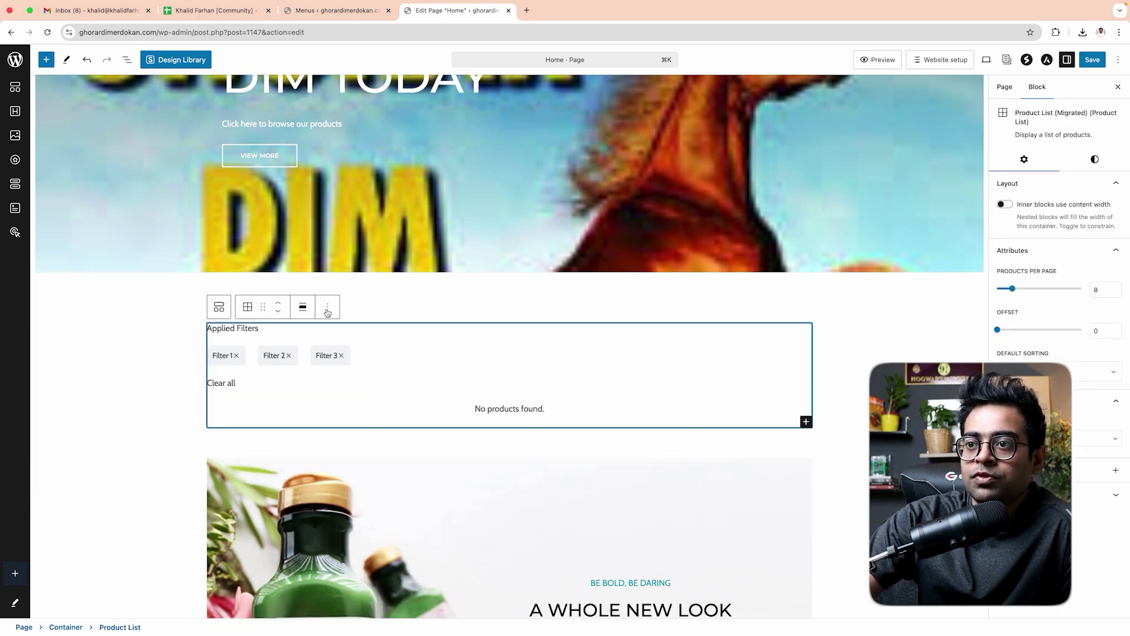
{"action": "left_click", "coordinate": [327, 306]}
{"action": "left_click", "coordinate": [382, 519]}
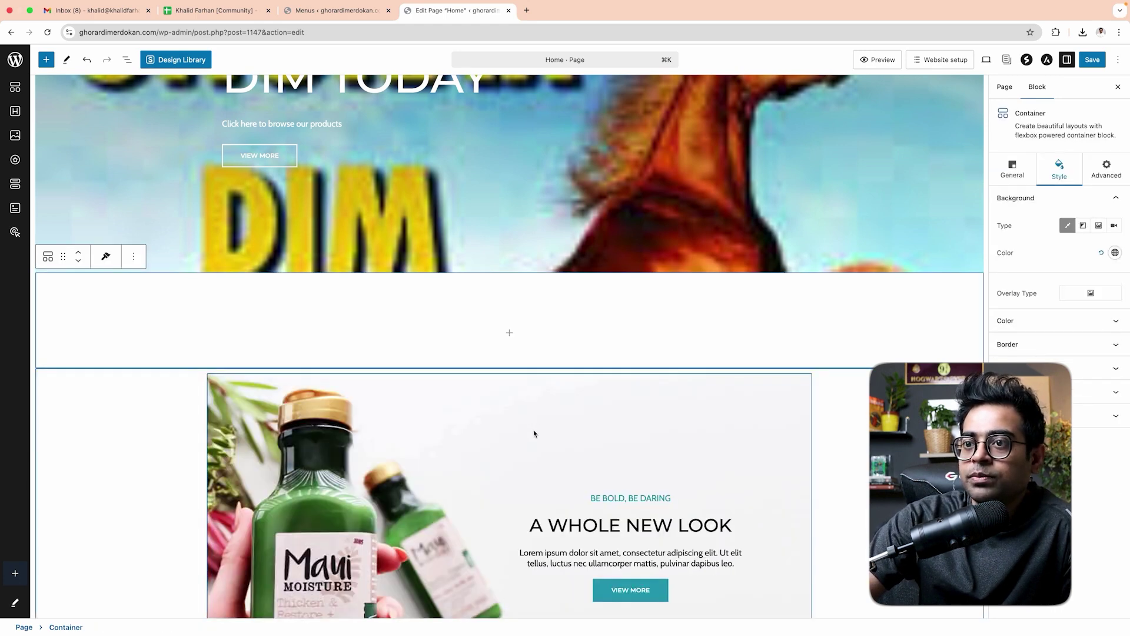
Set the bottle-image section's background to the Ghorar Dim horse image.
{"action": "scroll", "coordinate": [532, 431], "scroll_direction": "down", "scroll_amount": 3}
{"action": "left_click", "coordinate": [370, 342]}
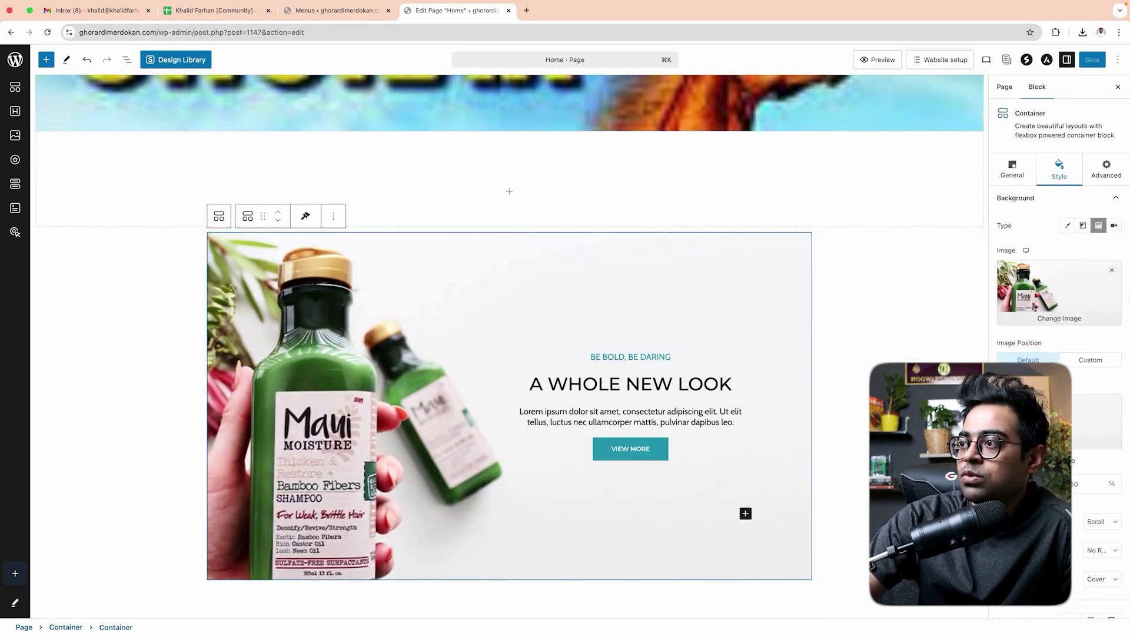
{"action": "left_click", "coordinate": [1063, 319]}
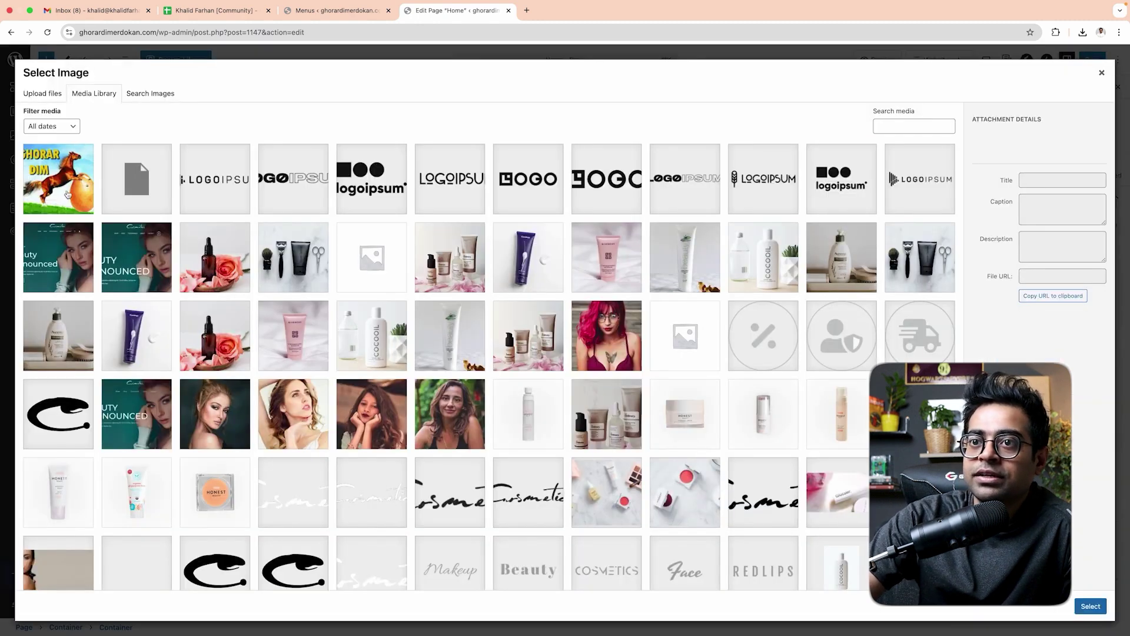
{"action": "left_click", "coordinate": [66, 196]}
{"action": "left_click", "coordinate": [1105, 608]}
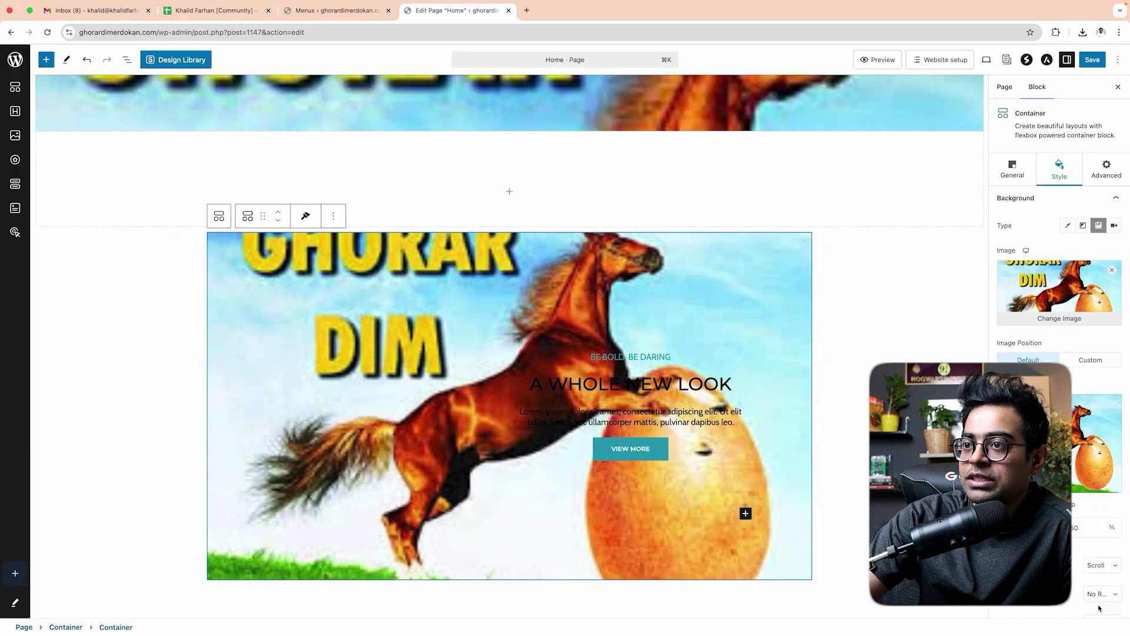
{"action": "scroll", "coordinate": [706, 265], "scroll_direction": "down", "scroll_amount": 3}
{"action": "left_click", "coordinate": [726, 176]}
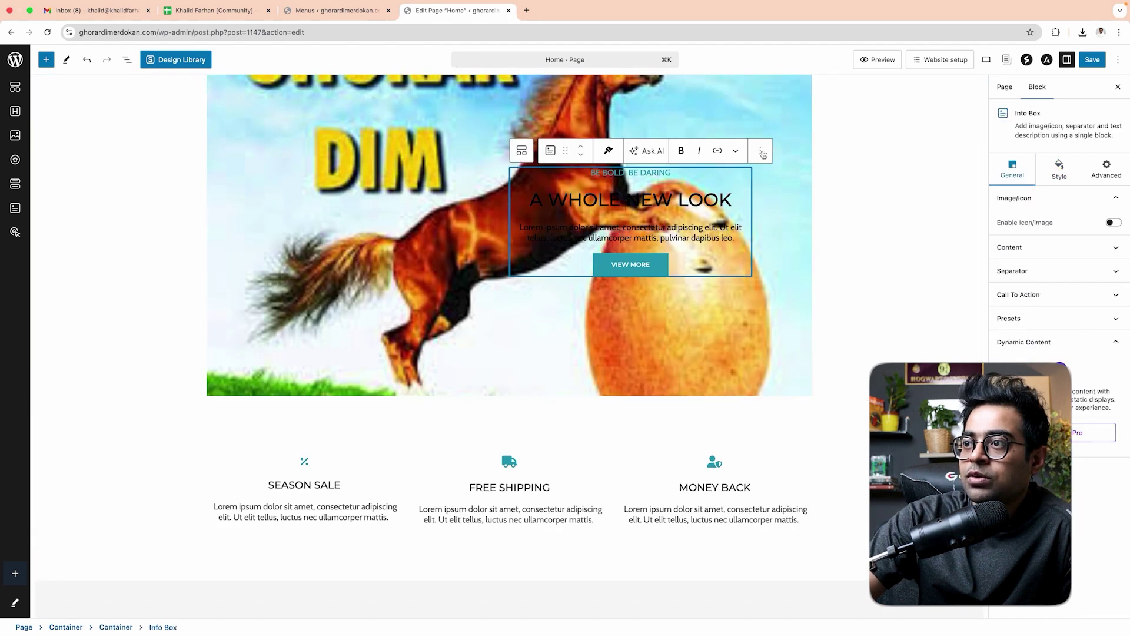
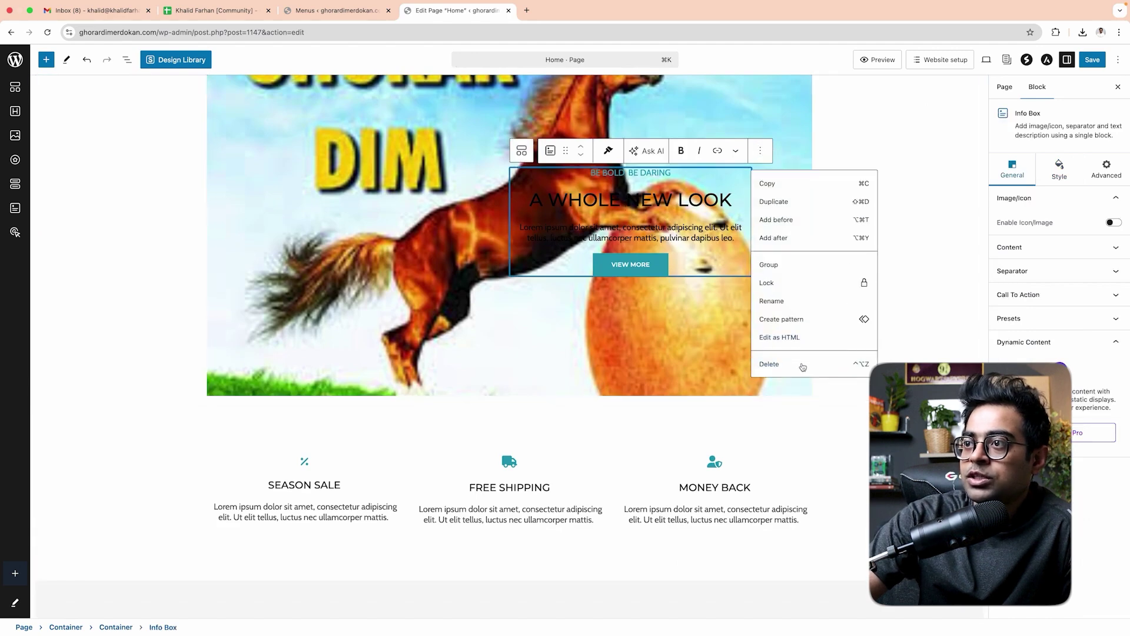
Save the Home page and switch to the Menus screen showing the updated Primary Menu.
{"action": "scroll", "coordinate": [802, 367], "scroll_direction": "down", "scroll_amount": 6}
{"action": "key", "text": "super+s"}
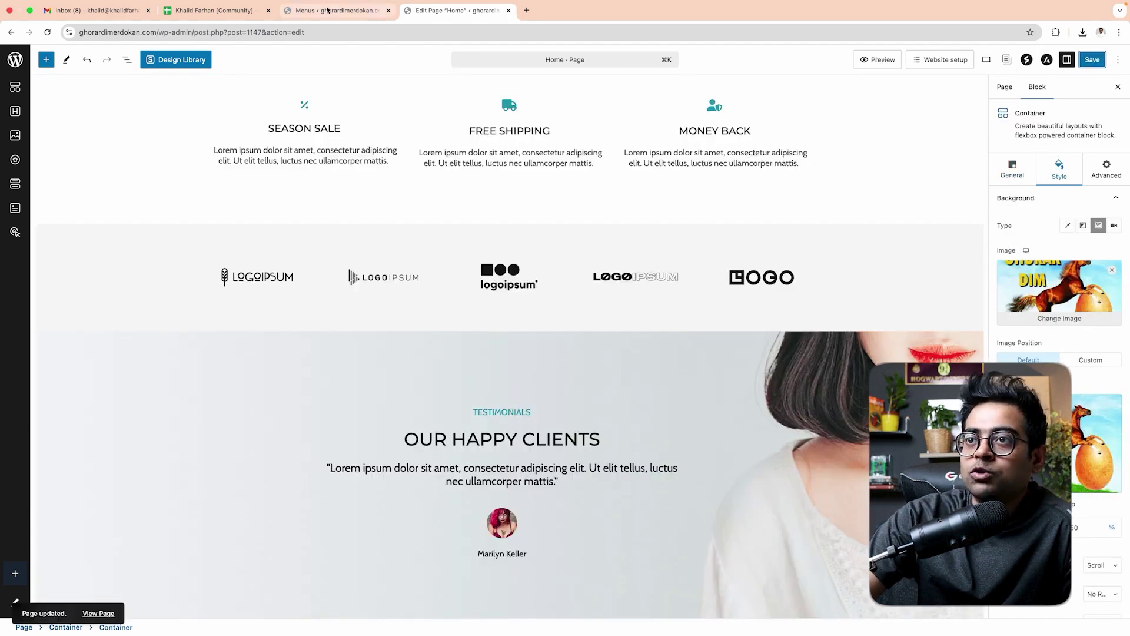
{"action": "left_click", "coordinate": [331, 10]}
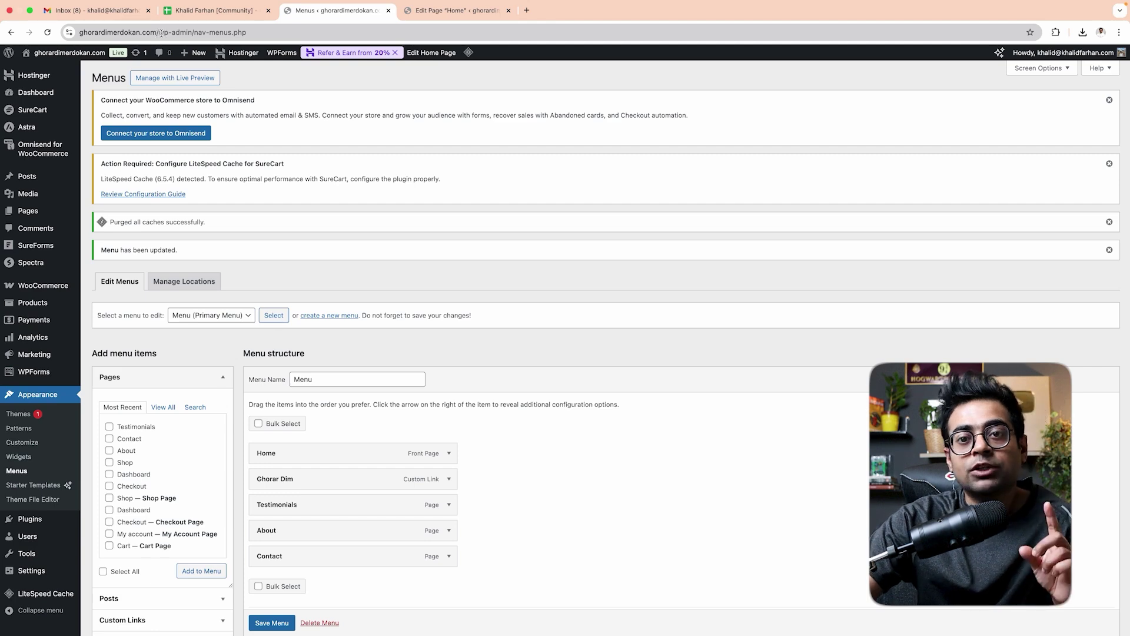
{"action": "left_click_drag", "start_coordinate": [166, 34], "coordinate": [167, 49]}
Load the store's live homepage from the site URL and scroll through it.
{"action": "key", "text": "BackSpace"}
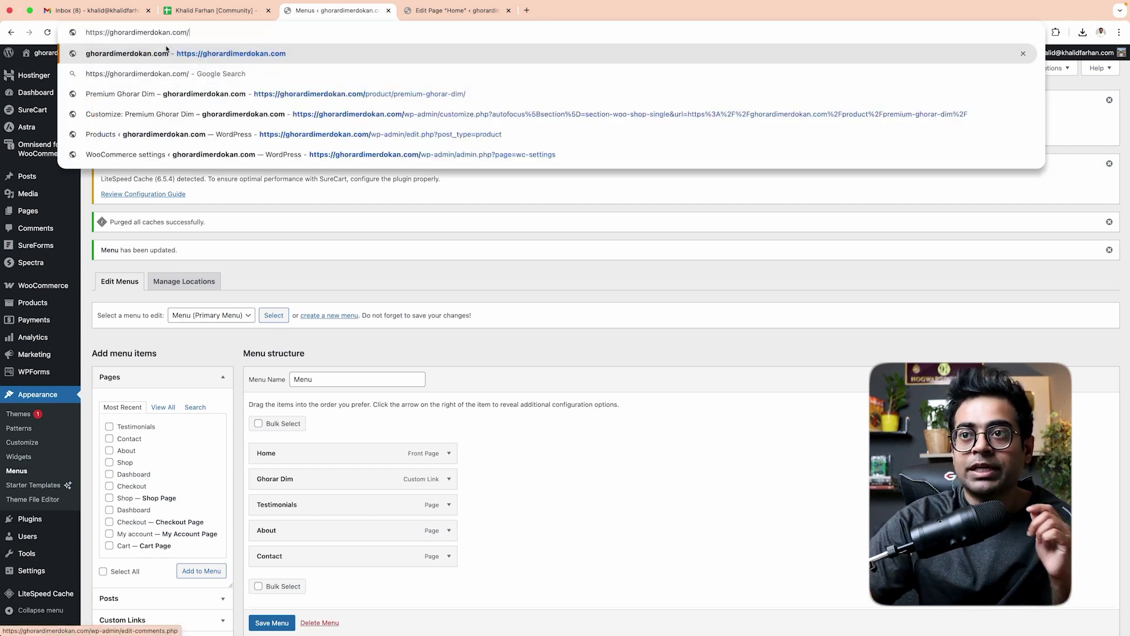
{"action": "key", "text": "Return"}
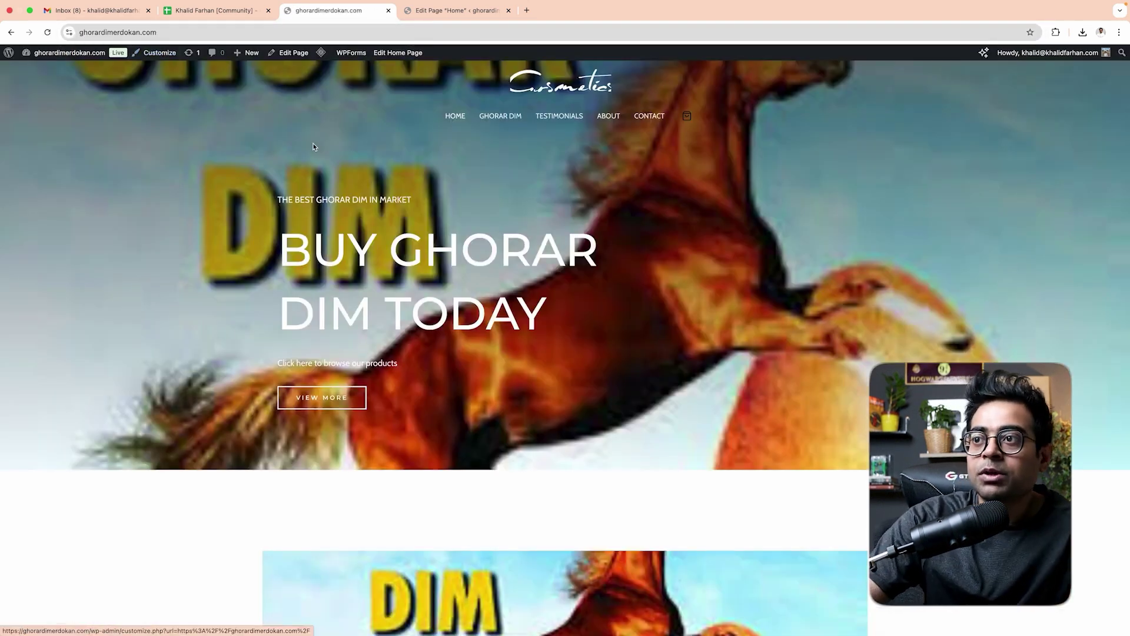
{"action": "scroll", "coordinate": [602, 194], "scroll_direction": "down", "scroll_amount": 8}
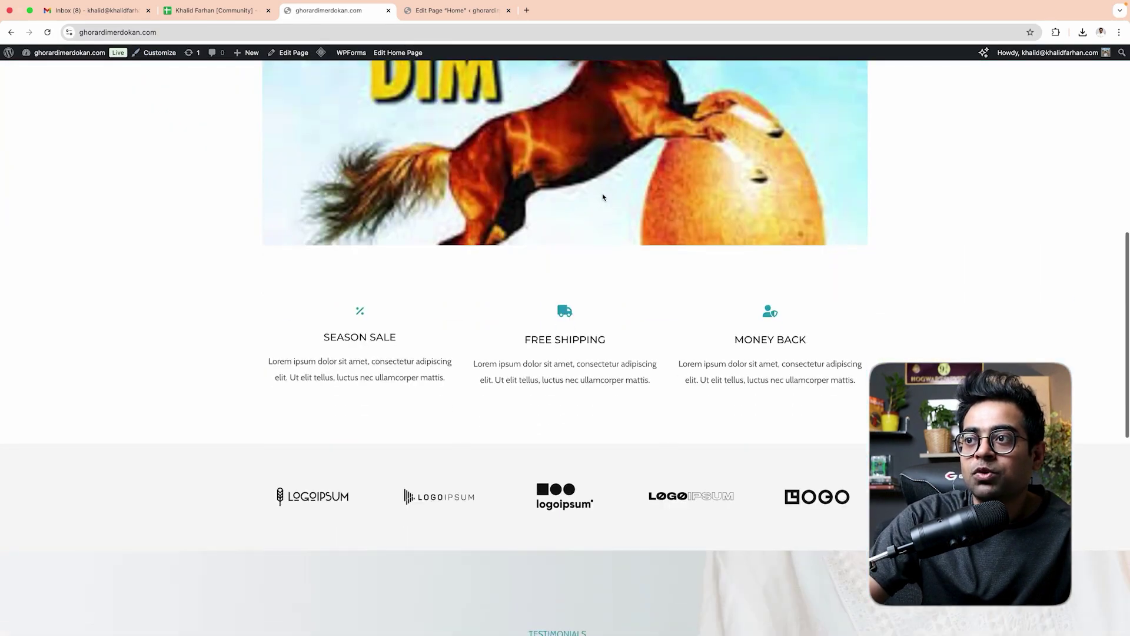
{"action": "scroll", "coordinate": [602, 197], "scroll_direction": "up", "scroll_amount": 8}
{"action": "scroll", "coordinate": [521, 380], "scroll_direction": "down", "scroll_amount": 4}
{"action": "scroll", "coordinate": [522, 380], "scroll_direction": "down", "scroll_amount": 7}
{"action": "scroll", "coordinate": [439, 401], "scroll_direction": "up", "scroll_amount": 12}
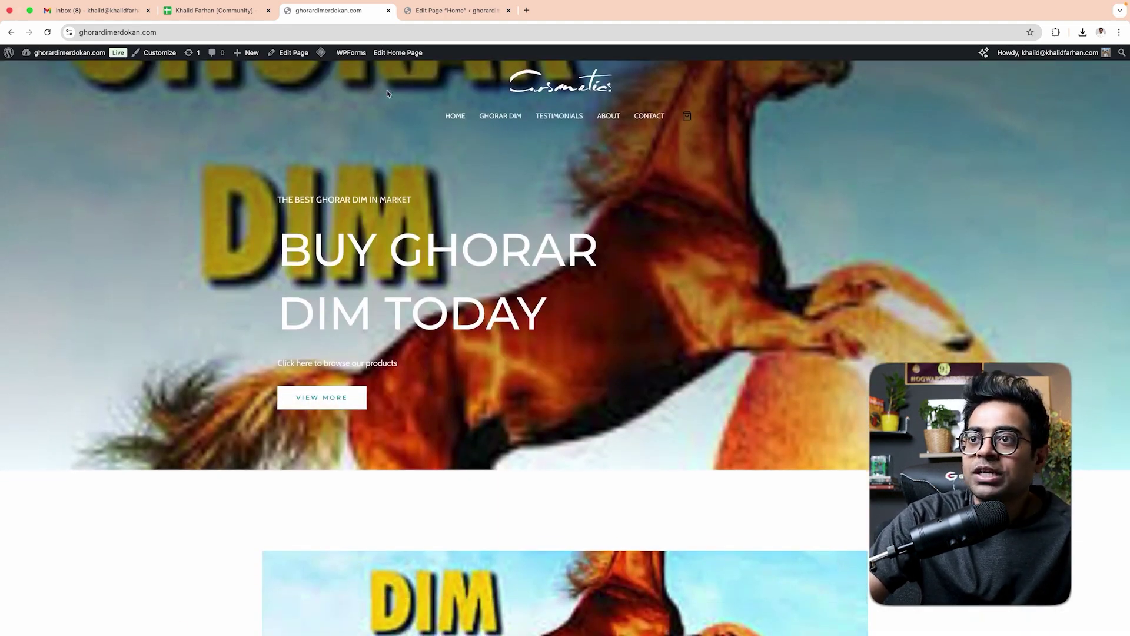
Open the Premium Ghorar Dim product page, copy its URL, and select the Home page hero info box.
{"action": "left_click", "coordinate": [490, 121], "text": "super"}
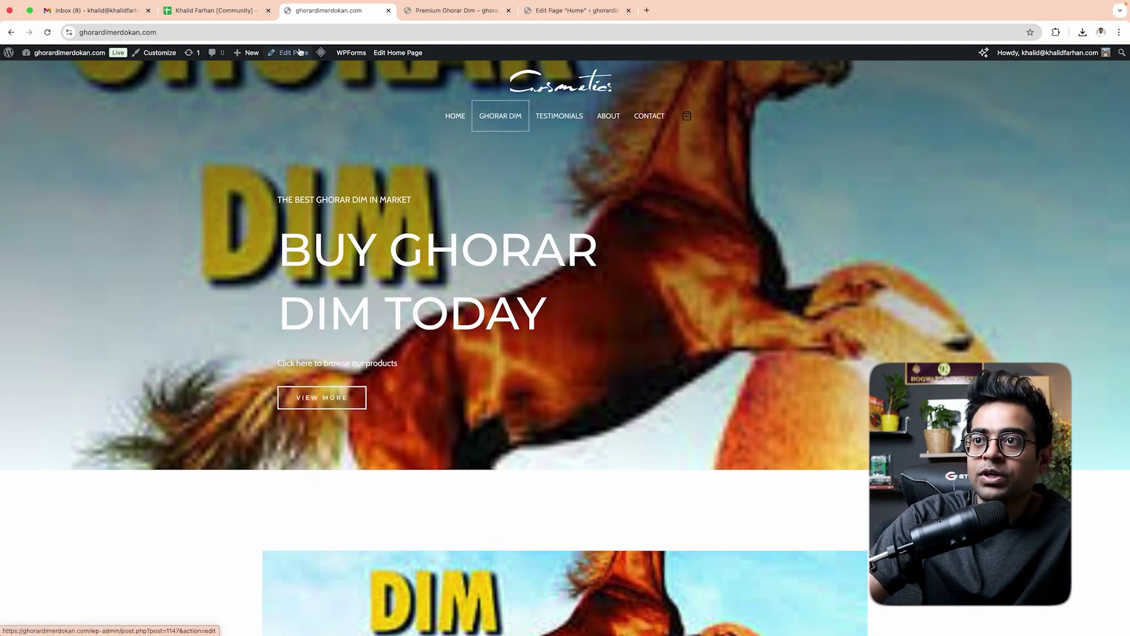
{"action": "left_click", "coordinate": [423, 11]}
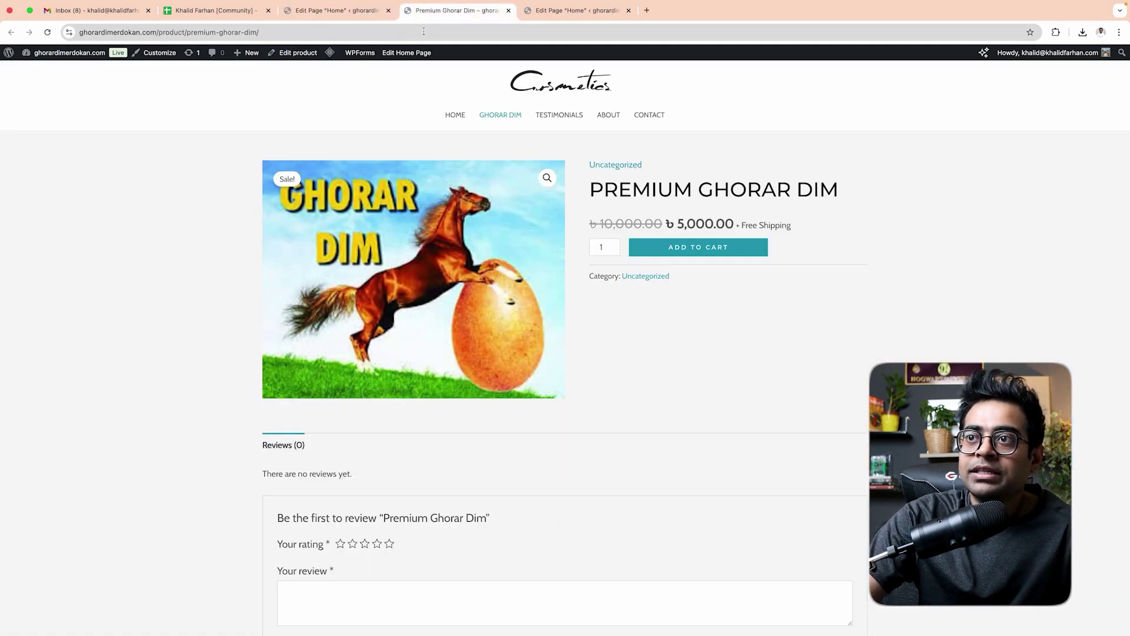
{"action": "left_click", "coordinate": [412, 33]}
{"action": "left_click", "coordinate": [336, 10]}
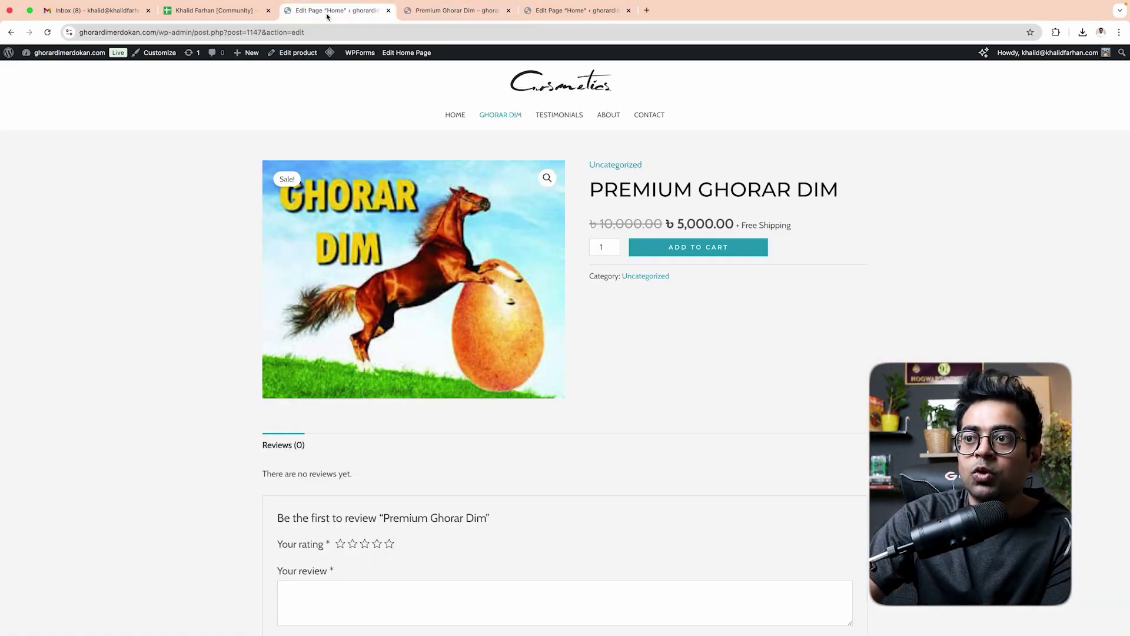
{"action": "left_click", "coordinate": [269, 533]}
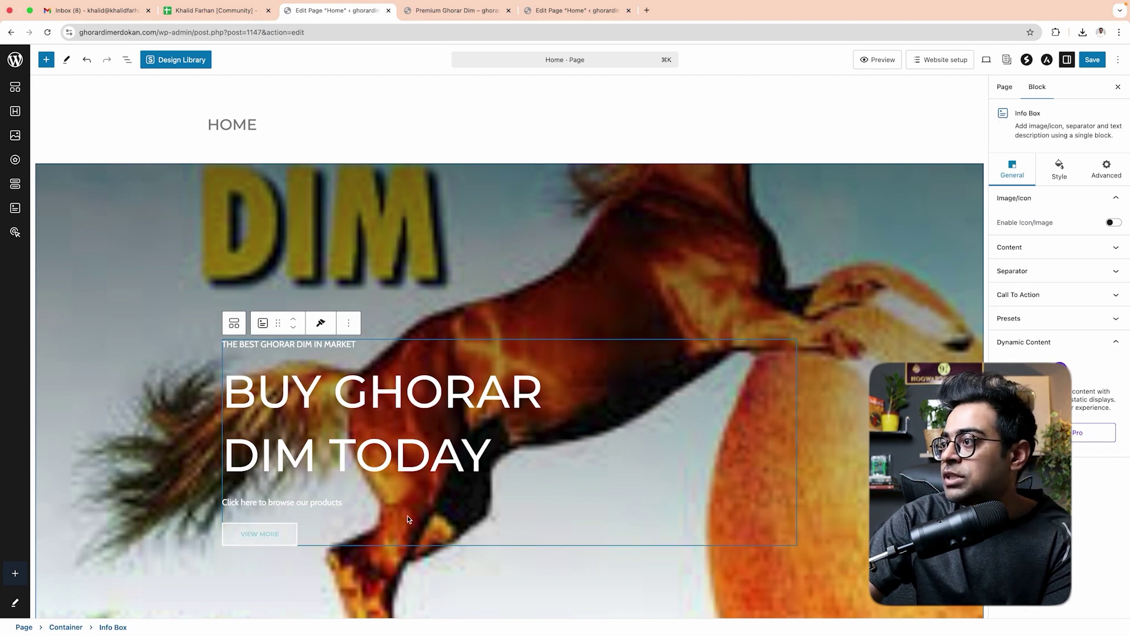
Link the info box's call-to-action button to the Premium Ghorar Dim product URL and save.
{"action": "left_click", "coordinate": [1023, 294]}
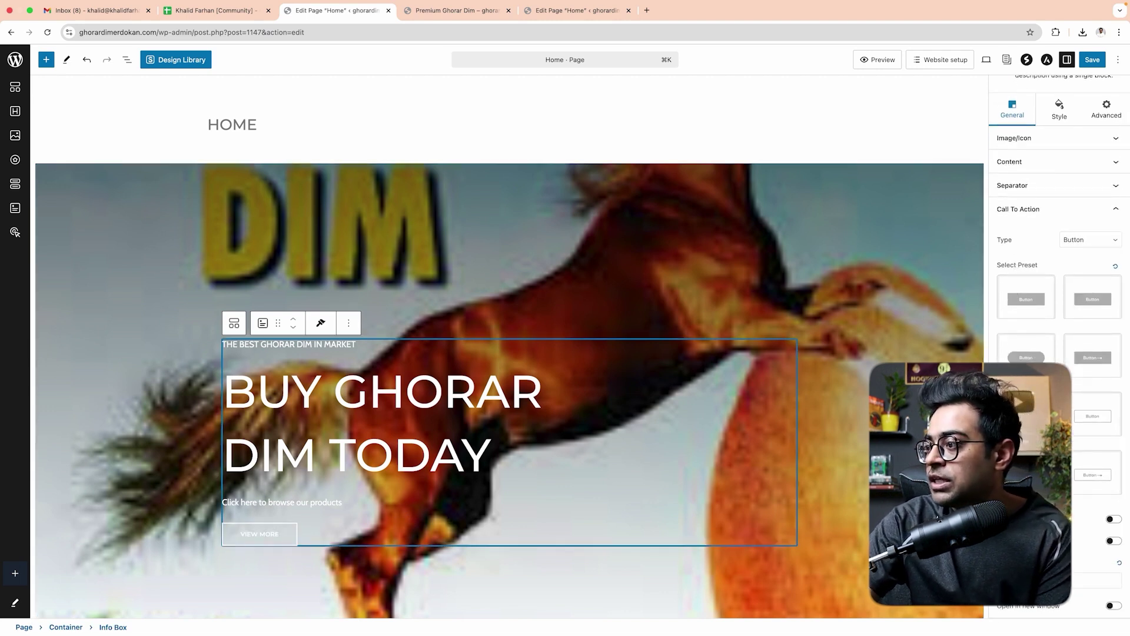
{"action": "scroll", "coordinate": [1060, 353], "scroll_direction": "down", "scroll_amount": 2}
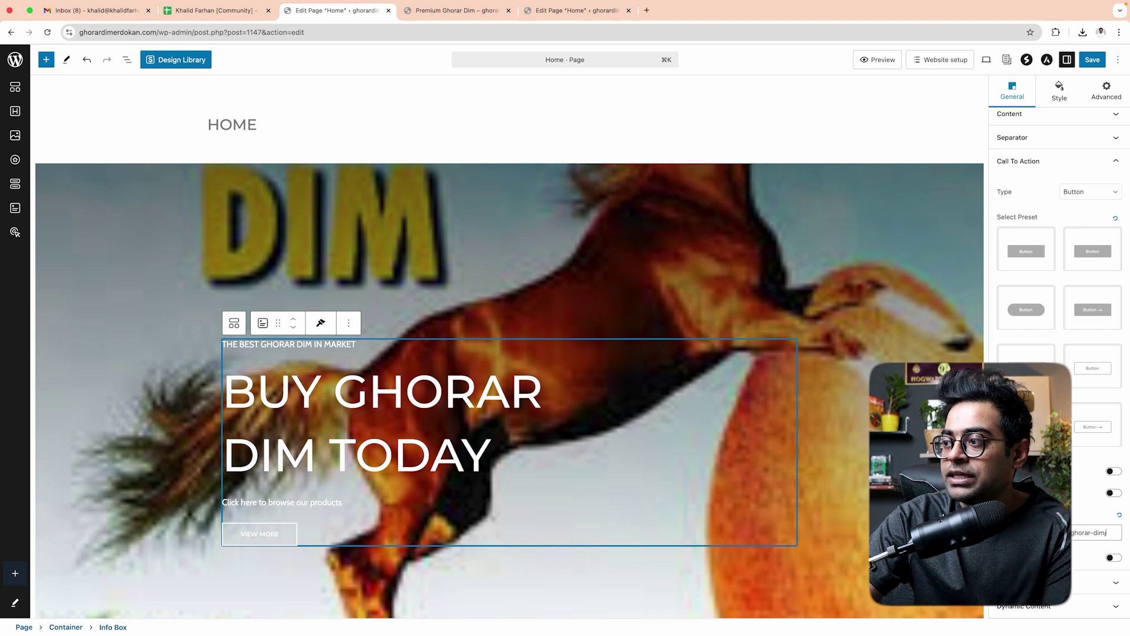
{"action": "left_click", "coordinate": [1089, 61]}
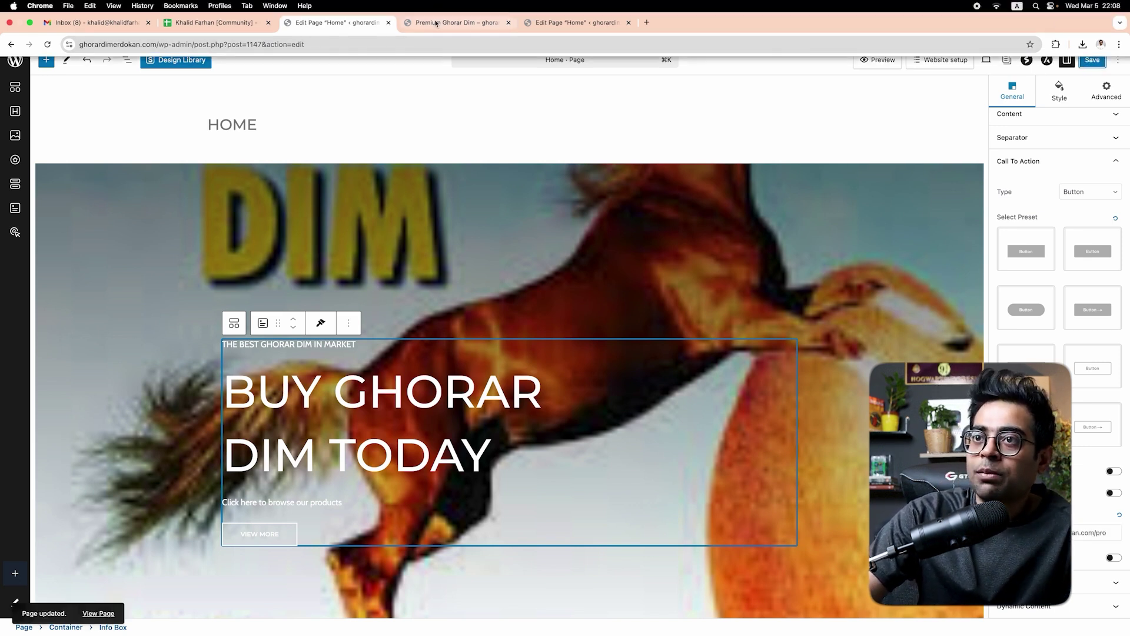
Confirm on the live homepage that VIEW MORE opens the Premium Ghorar Dim product page.
{"action": "left_click", "coordinate": [453, 22]}
{"action": "left_click", "coordinate": [266, 45]}
{"action": "left_click", "coordinate": [541, 88]}
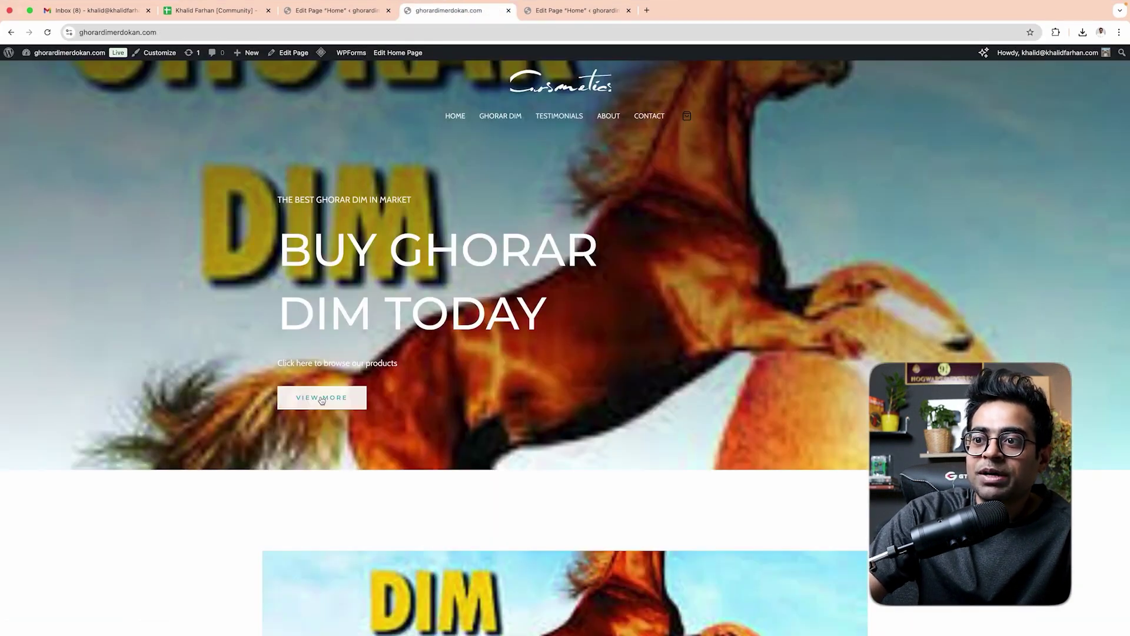
{"action": "left_click", "coordinate": [322, 399]}
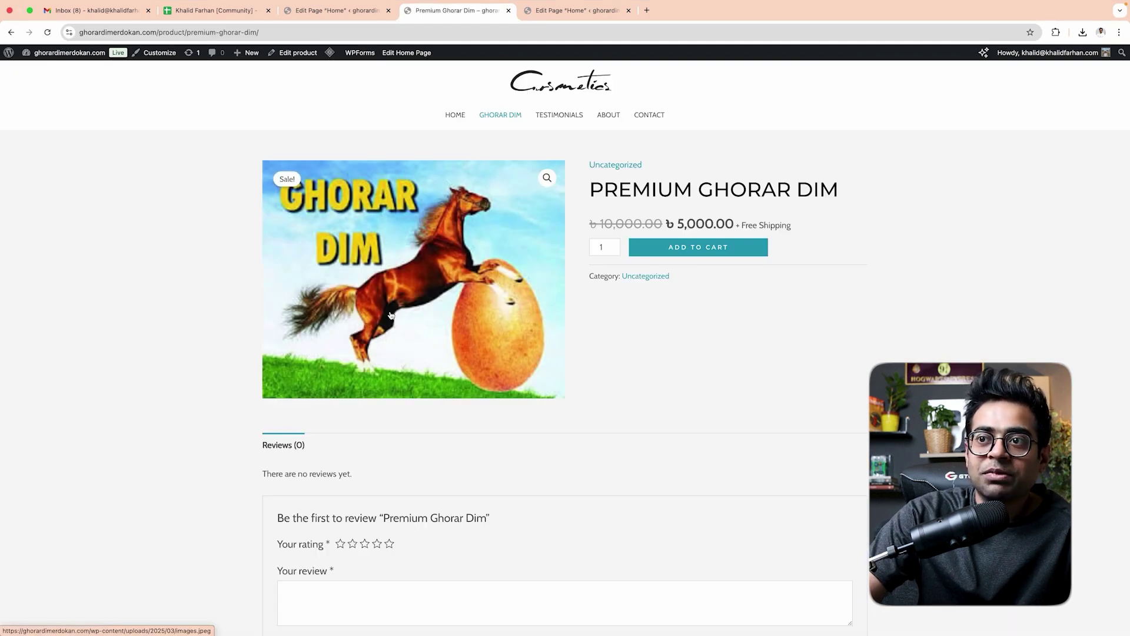
{"action": "scroll", "coordinate": [400, 304], "scroll_direction": "down", "scroll_amount": 3}
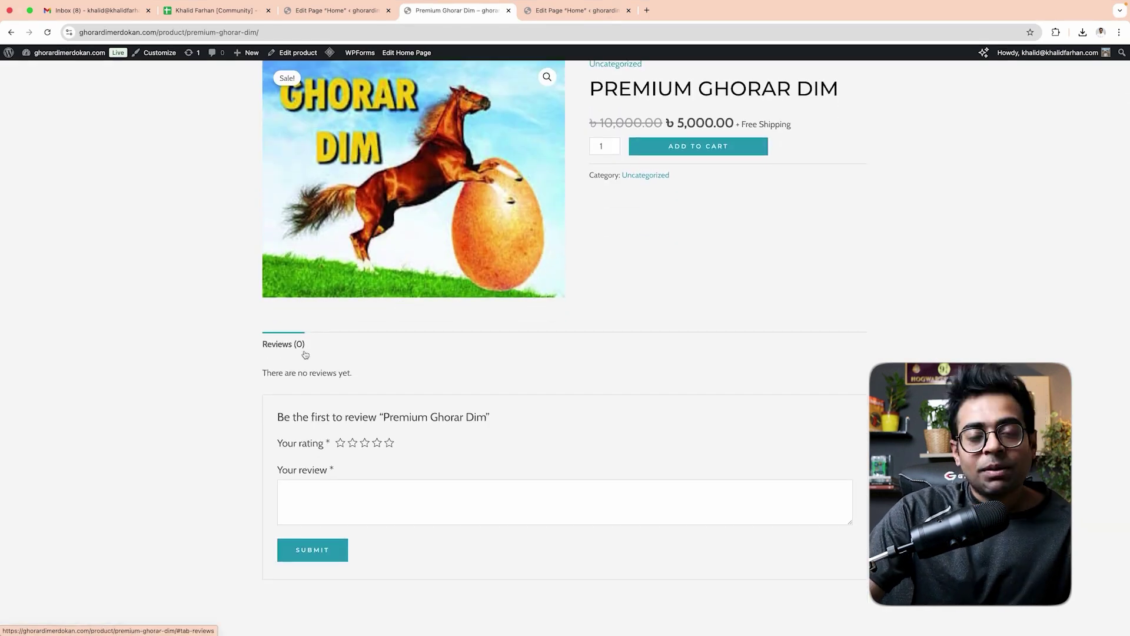
{"action": "scroll", "coordinate": [324, 344], "scroll_direction": "down", "scroll_amount": 4}
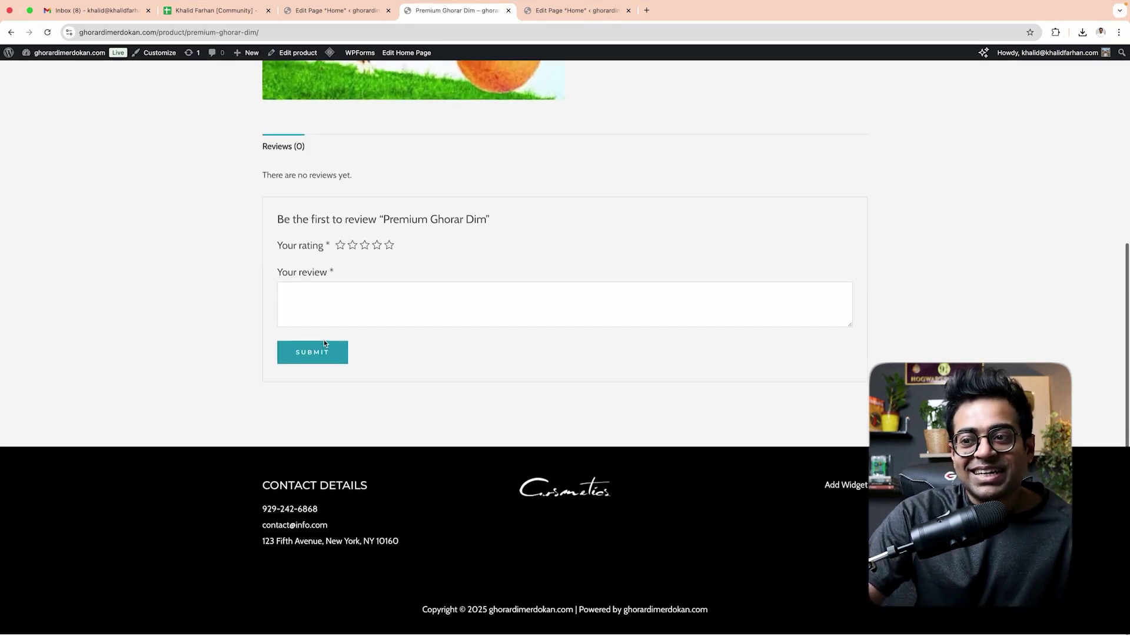
{"action": "scroll", "coordinate": [324, 343], "scroll_direction": "up", "scroll_amount": 6}
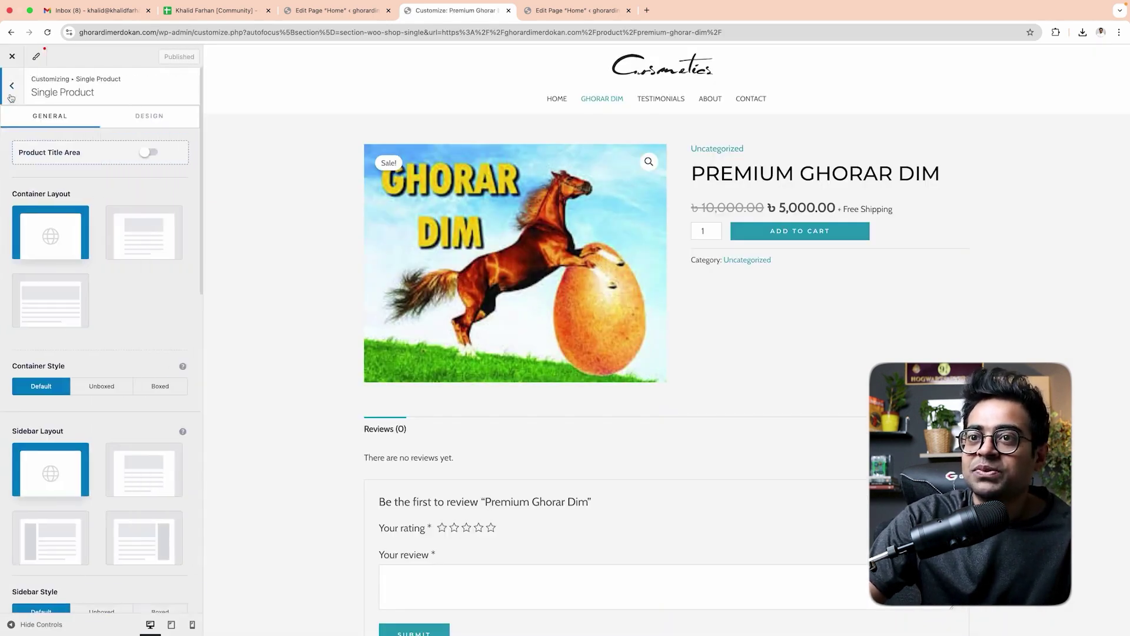
{"action": "left_click", "coordinate": [11, 97]}
Move through the Customizer's WooCommerce and global panels to the Site Identity logo settings.
{"action": "left_click", "coordinate": [60, 115]}
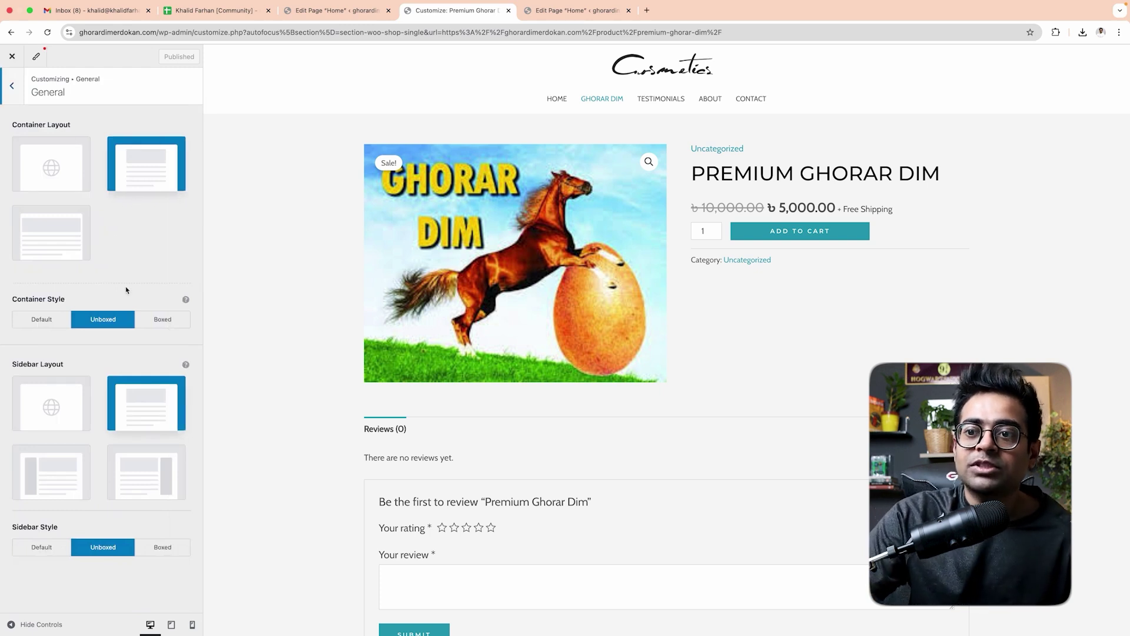
{"action": "left_click", "coordinate": [7, 93]}
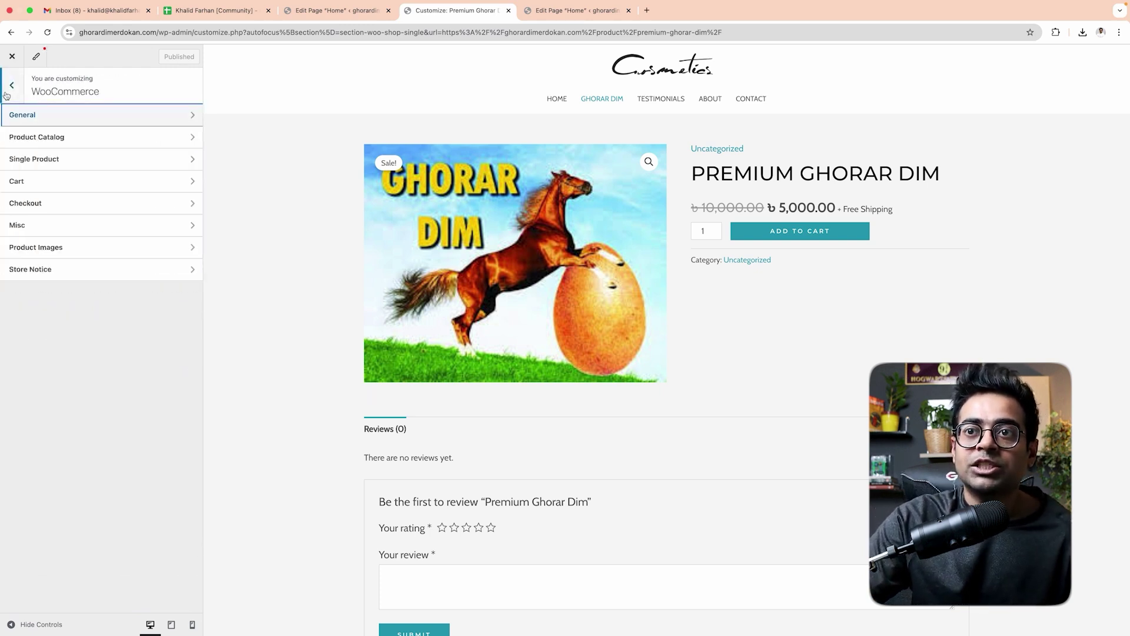
{"action": "left_click", "coordinate": [12, 86]}
{"action": "left_click", "coordinate": [35, 177]}
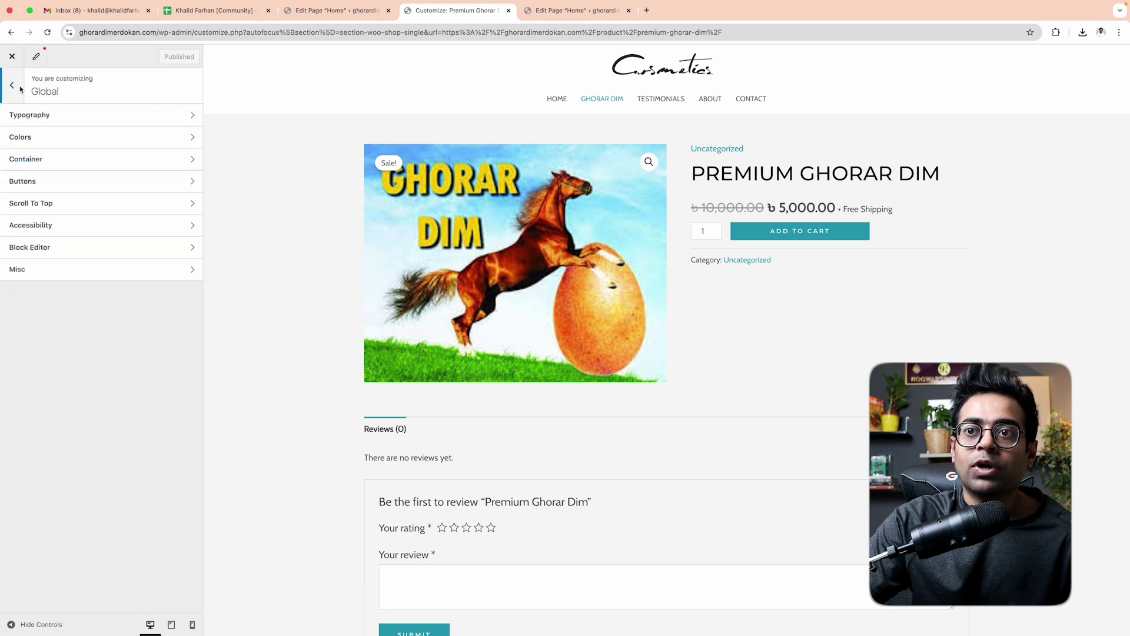
{"action": "left_click", "coordinate": [16, 93]}
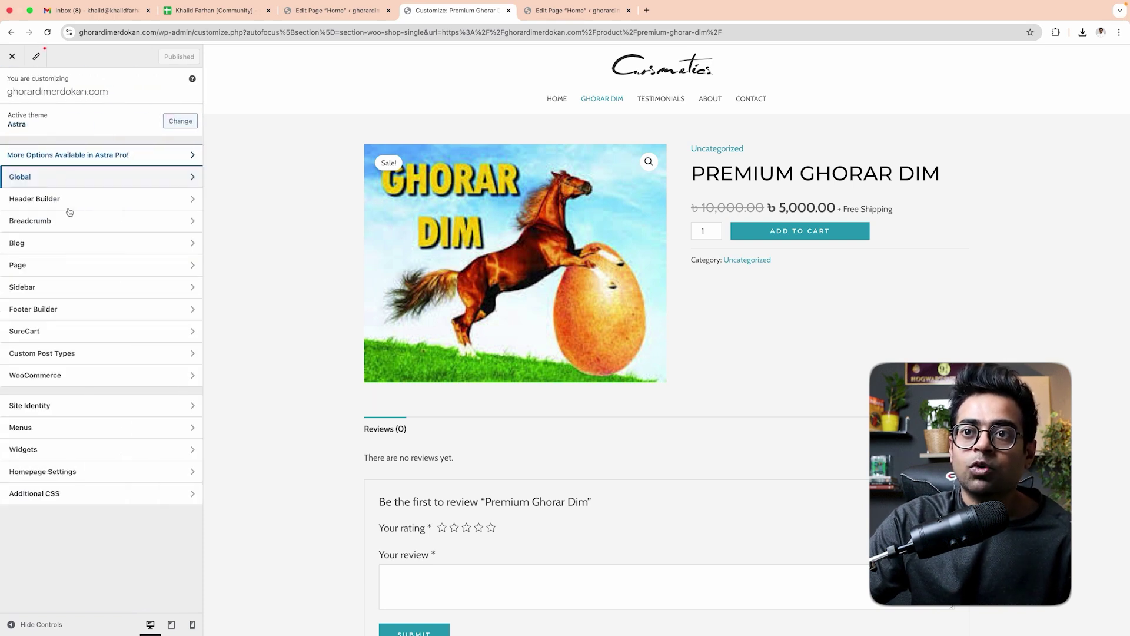
{"action": "left_click", "coordinate": [78, 406]}
{"action": "left_click", "coordinate": [77, 177]}
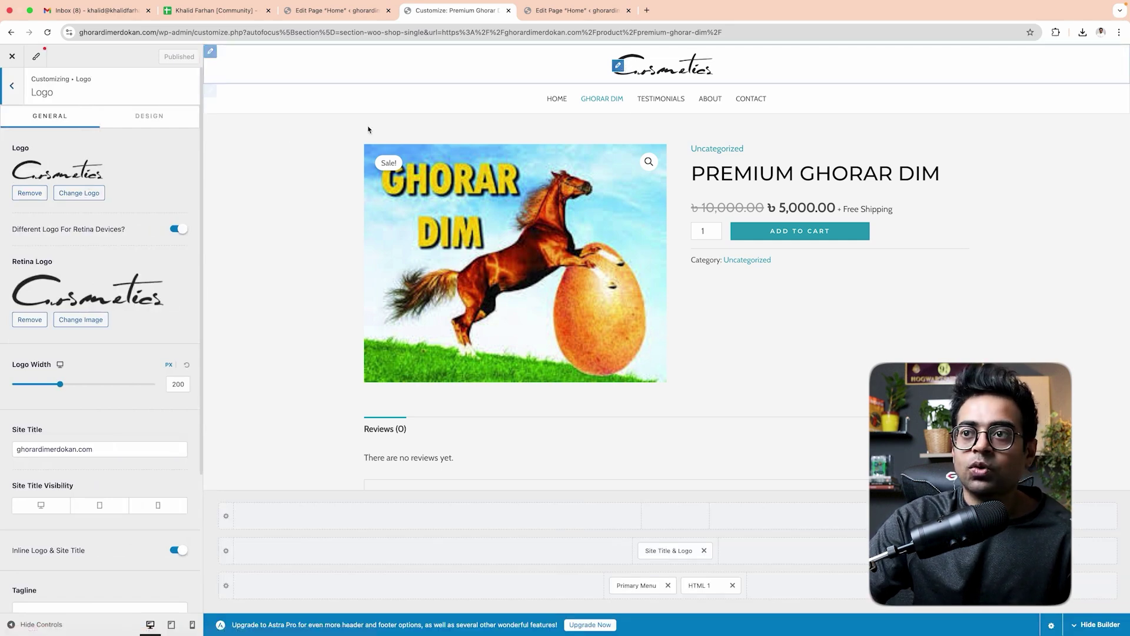
Replace the Cosmetics logo with the cropped horse GHORAR DIM image.
{"action": "left_click", "coordinate": [25, 195]}
{"action": "left_click", "coordinate": [68, 172]}
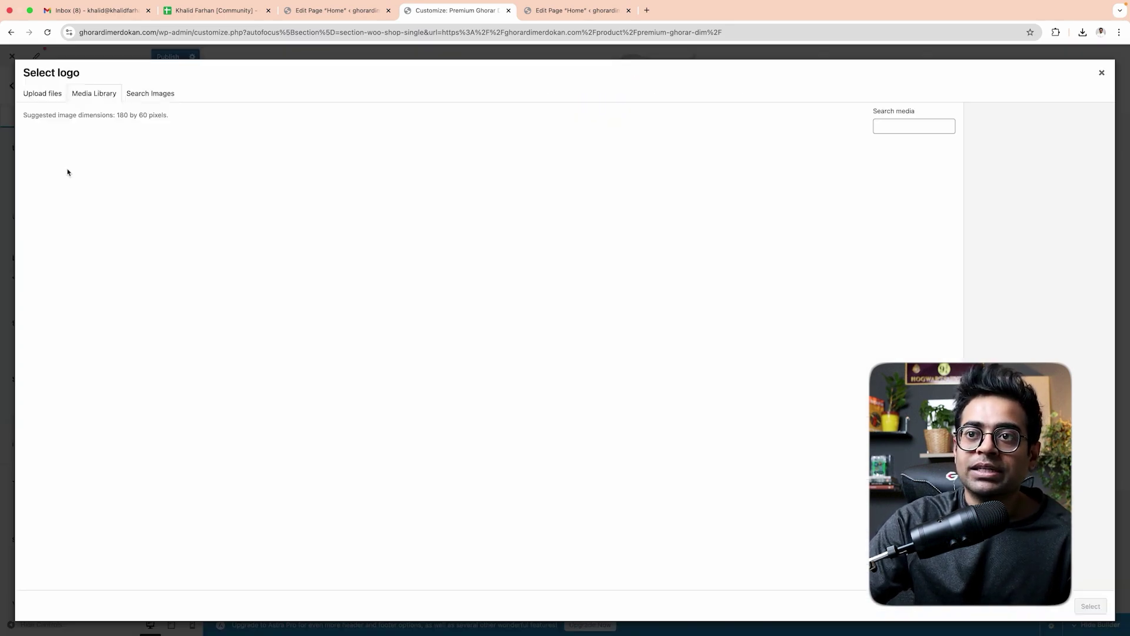
{"action": "left_click", "coordinate": [78, 168]}
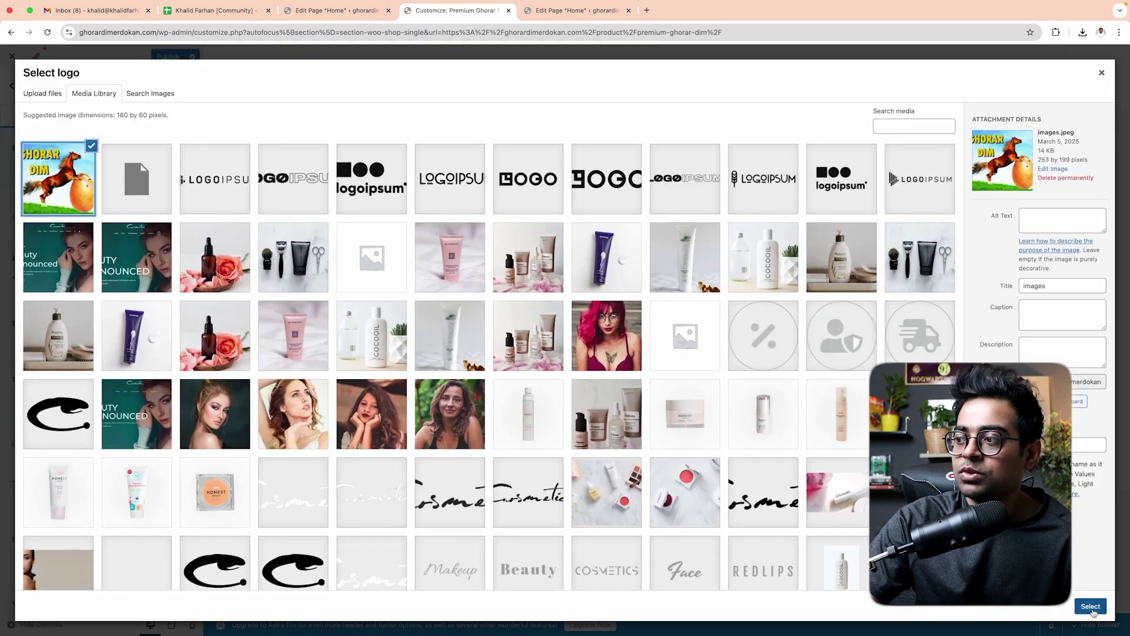
{"action": "left_click", "coordinate": [1090, 607]}
{"action": "left_click_drag", "start_coordinate": [555, 140], "coordinate": [556, 112]}
{"action": "left_click", "coordinate": [1082, 606]}
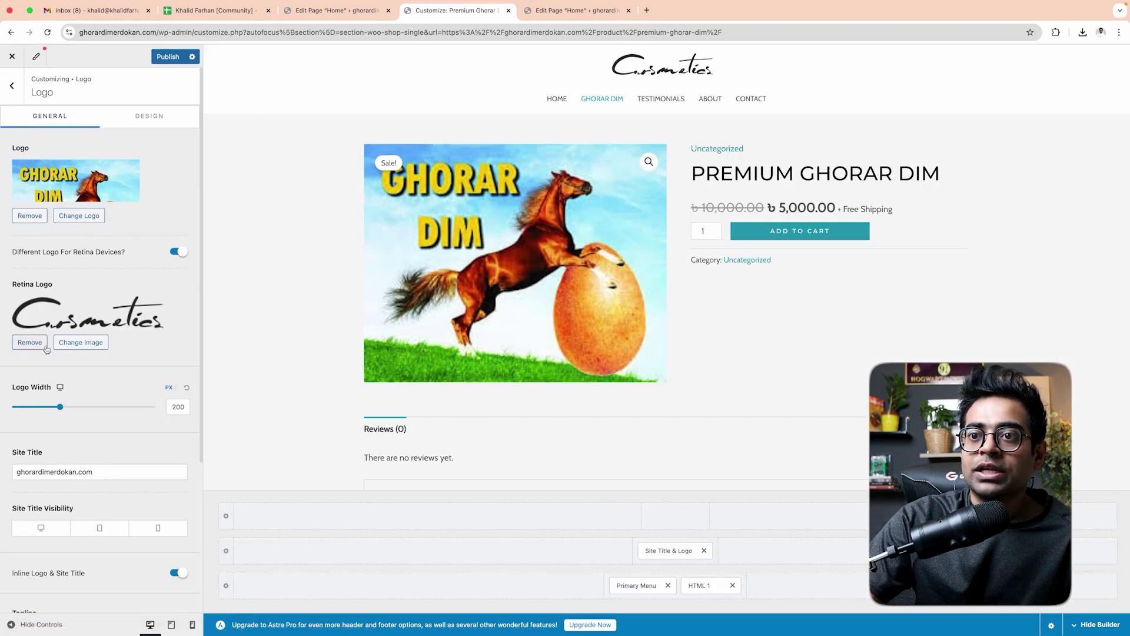
Set the same horse image as the Retina Logo and publish.
{"action": "left_click", "coordinate": [69, 346]}
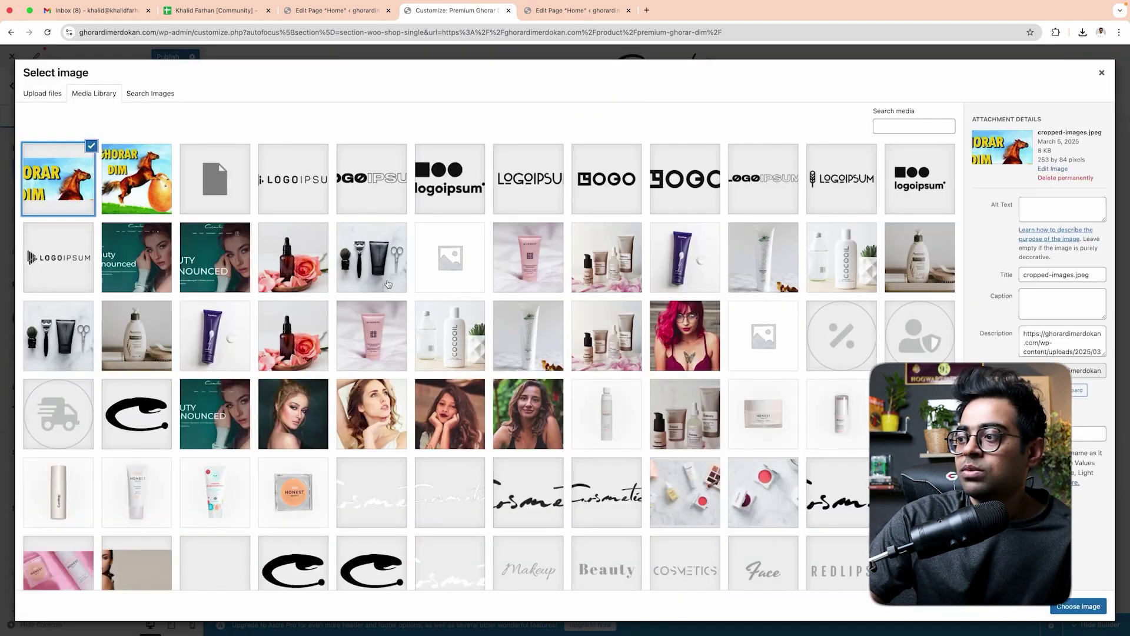
{"action": "left_click", "coordinate": [1105, 608]}
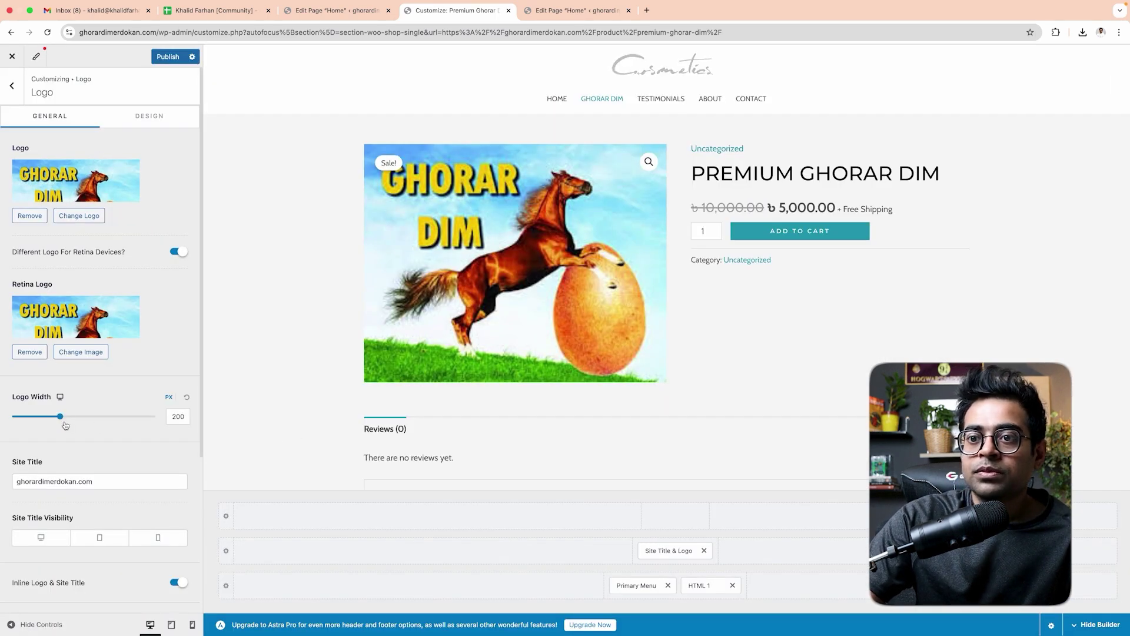
{"action": "scroll", "coordinate": [66, 425], "scroll_direction": "down", "scroll_amount": 4}
{"action": "left_click", "coordinate": [165, 58]}
{"action": "scroll", "coordinate": [524, 276], "scroll_direction": "down", "scroll_amount": 8}
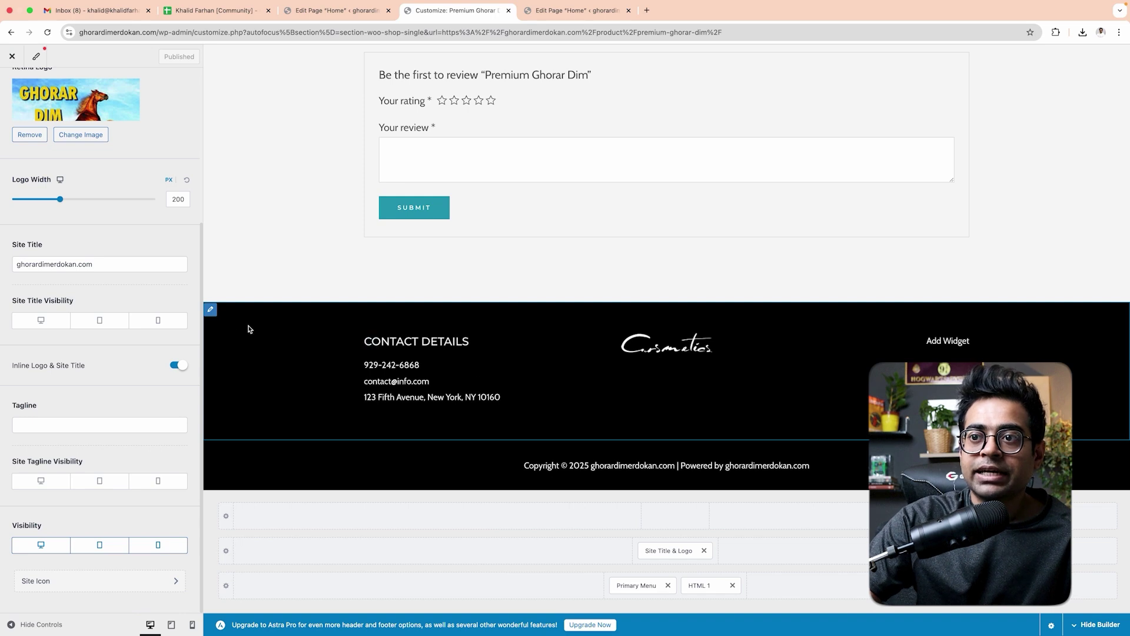
Review the footer main row's settings and design options in the Footer Builder.
{"action": "left_click", "coordinate": [210, 310]}
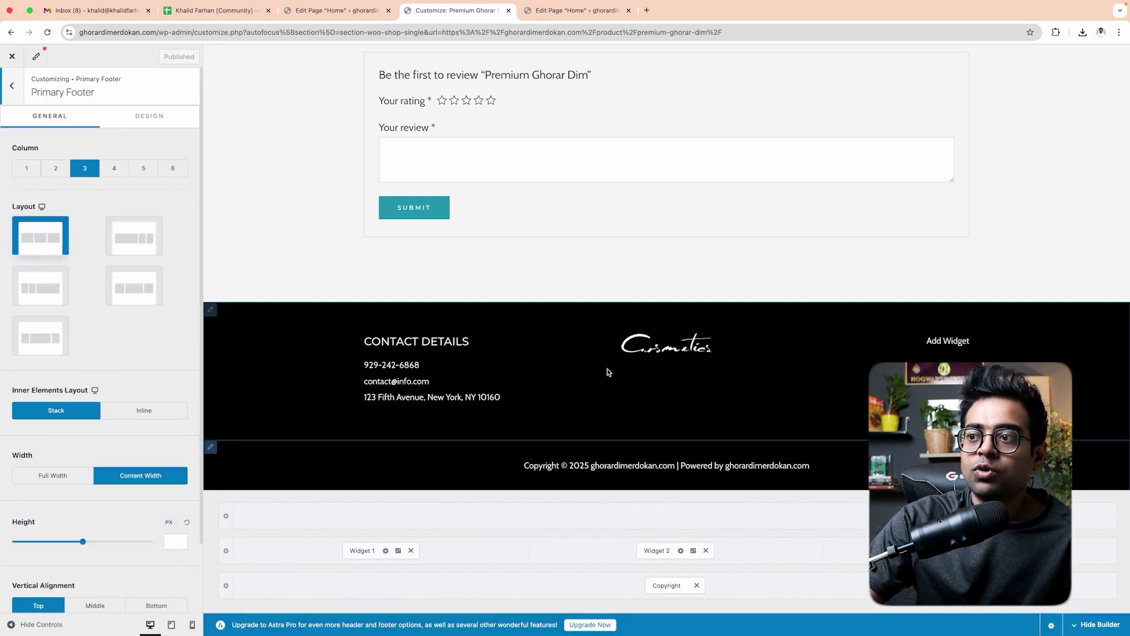
{"action": "scroll", "coordinate": [38, 434], "scroll_direction": "down", "scroll_amount": 1}
{"action": "scroll", "coordinate": [53, 168], "scroll_direction": "up", "scroll_amount": 2}
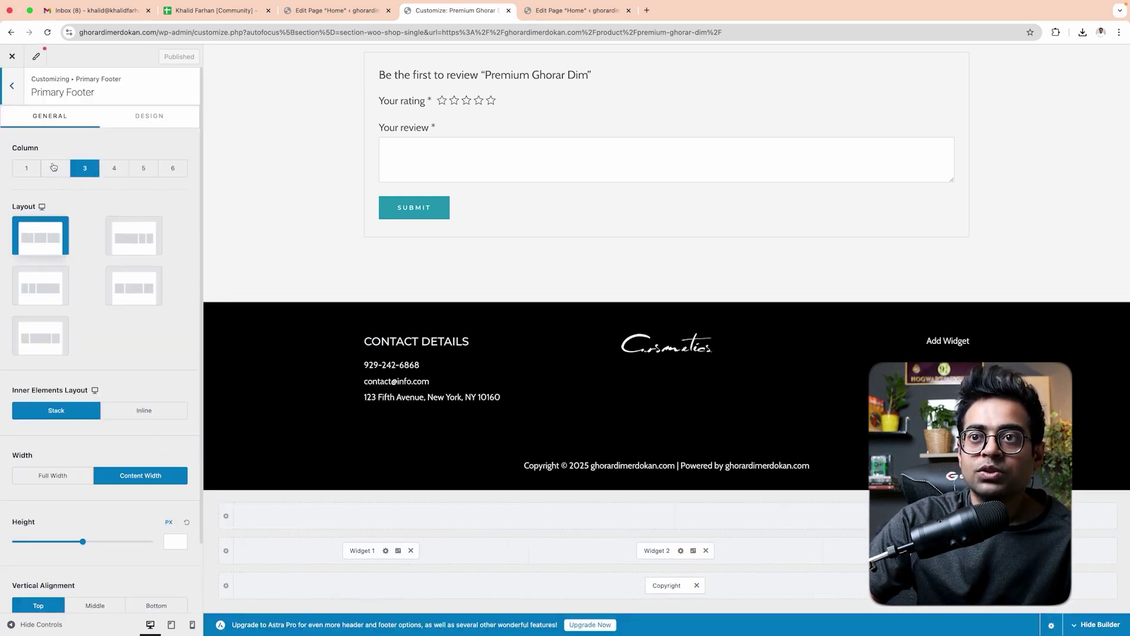
{"action": "left_click", "coordinate": [149, 116]}
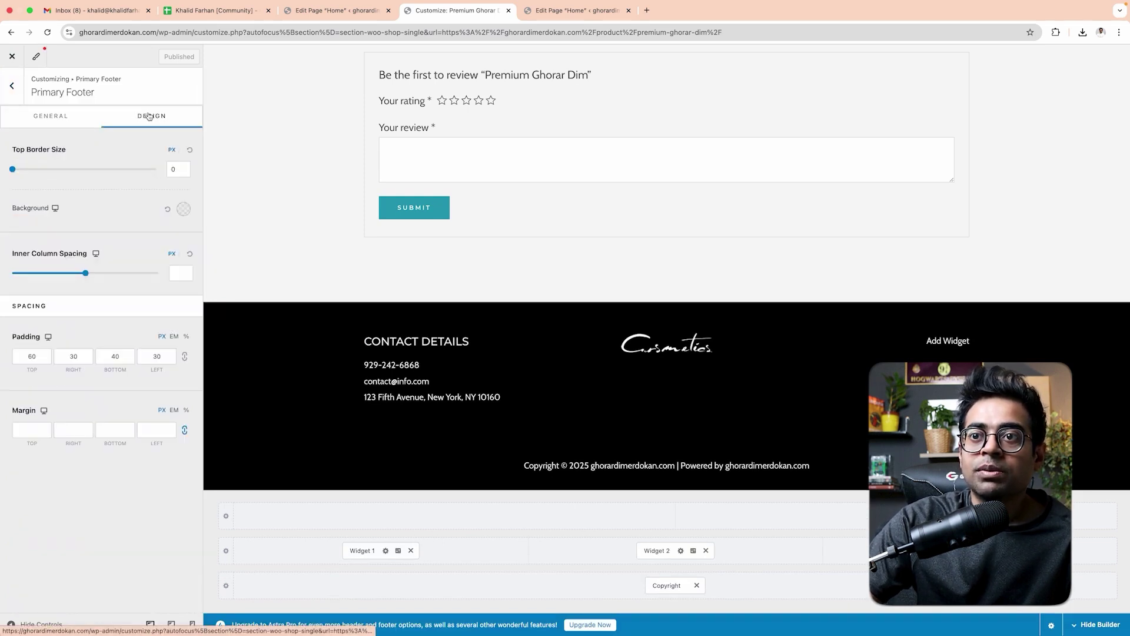
{"action": "left_click", "coordinate": [18, 97]}
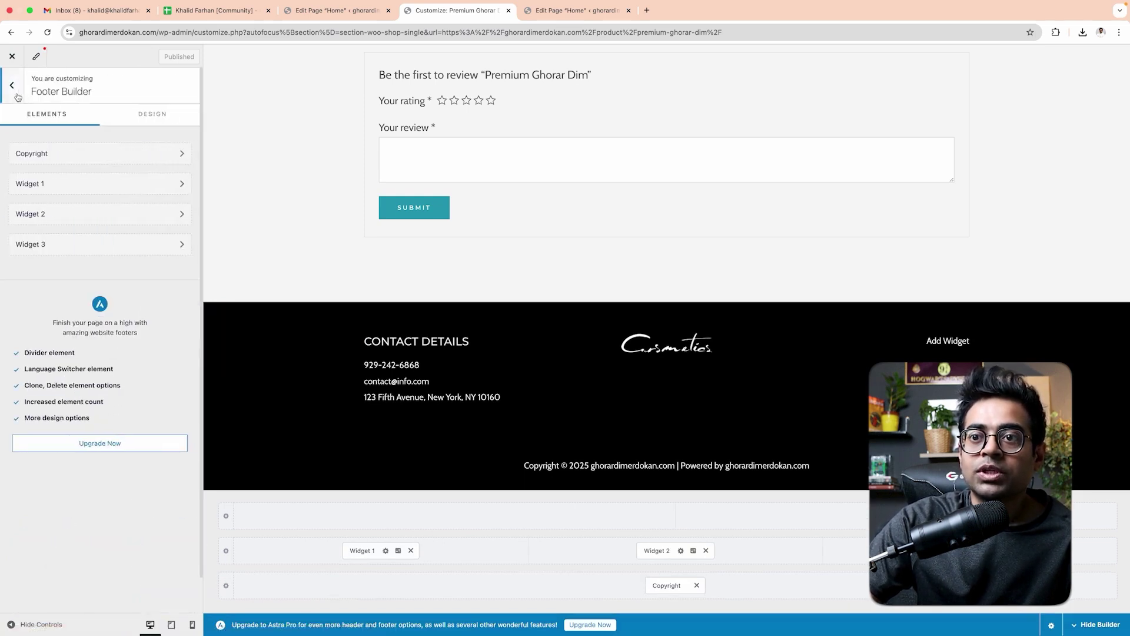
Change the footer copyright text to 'Powered by Ghorar Dim Media'.
{"action": "left_click", "coordinate": [76, 162]}
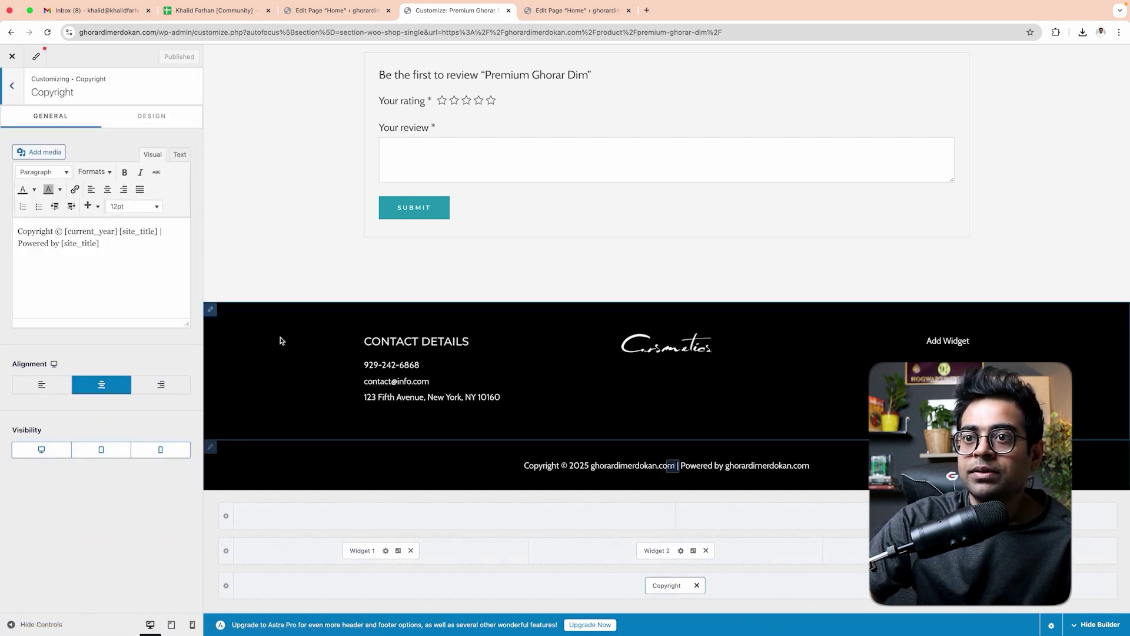
{"action": "left_click", "coordinate": [89, 241]}
{"action": "key", "text": "super+a"}
{"action": "type", "text": "Pow"}
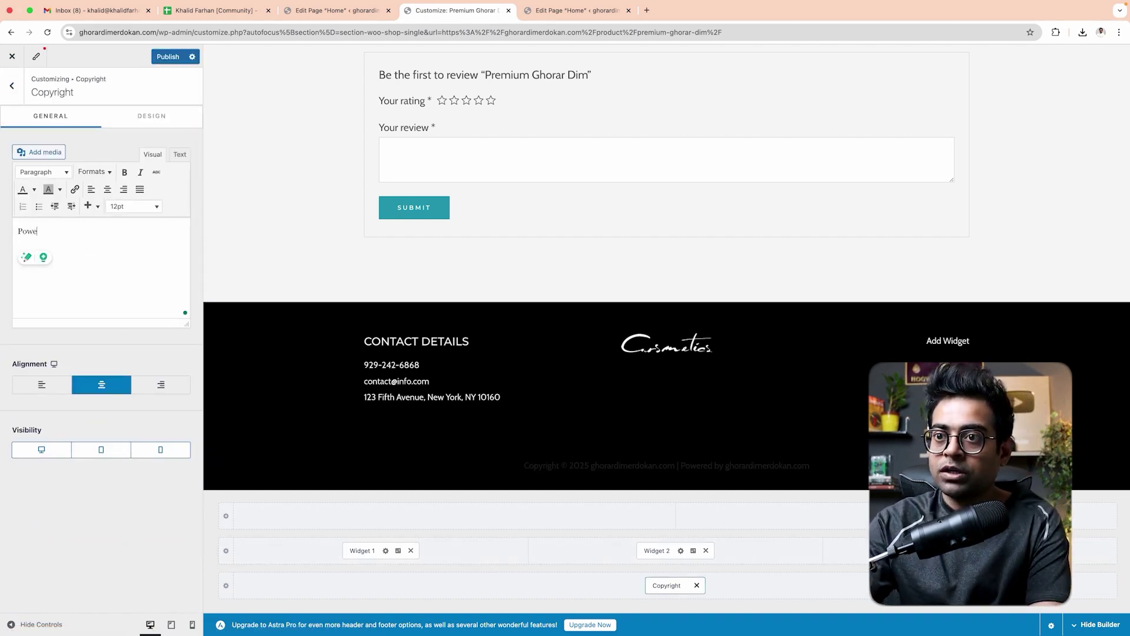
{"action": "type", "text": "ered by Ghorar Dim Media"}
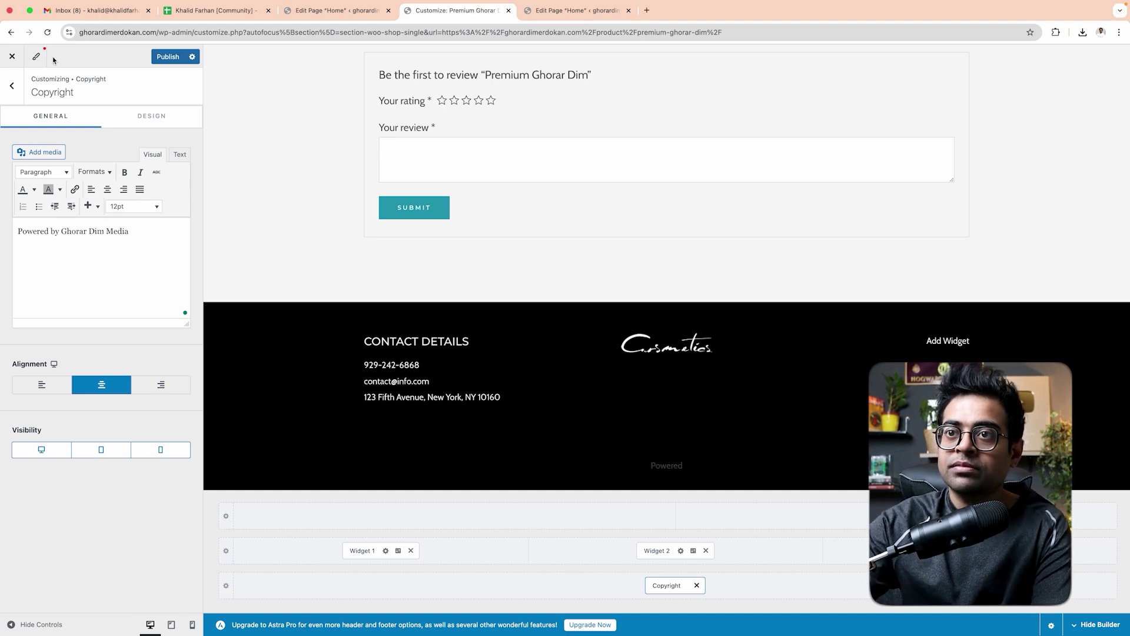
{"action": "left_click", "coordinate": [11, 86]}
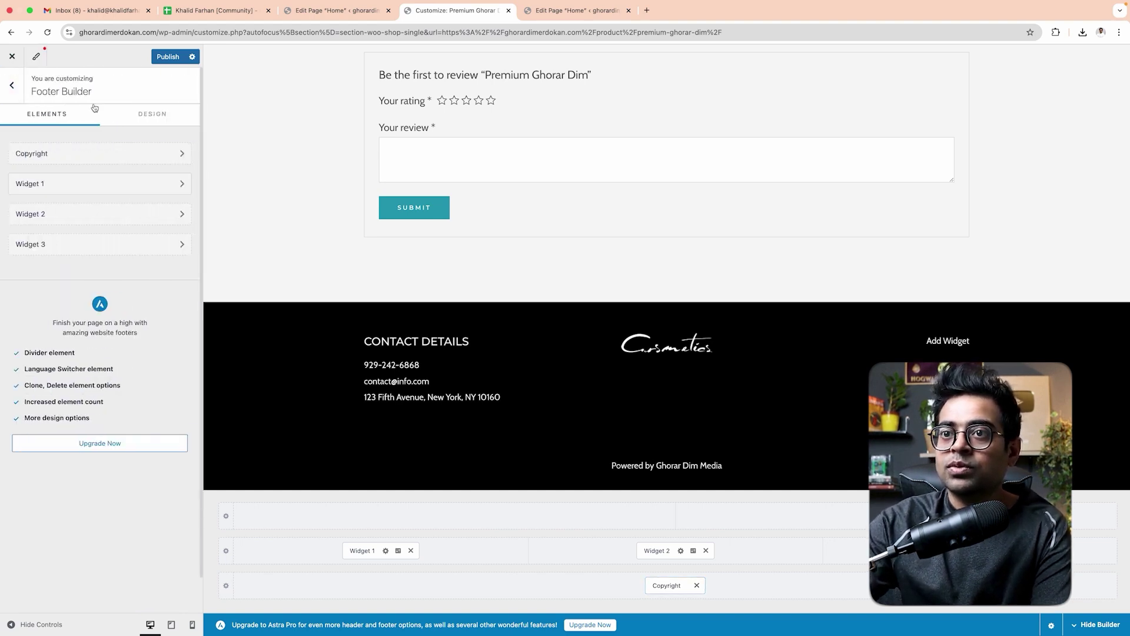
Replace Widget 1's Contact Details text with 'Dhaka, Bangladesh'.
{"action": "left_click", "coordinate": [94, 187]}
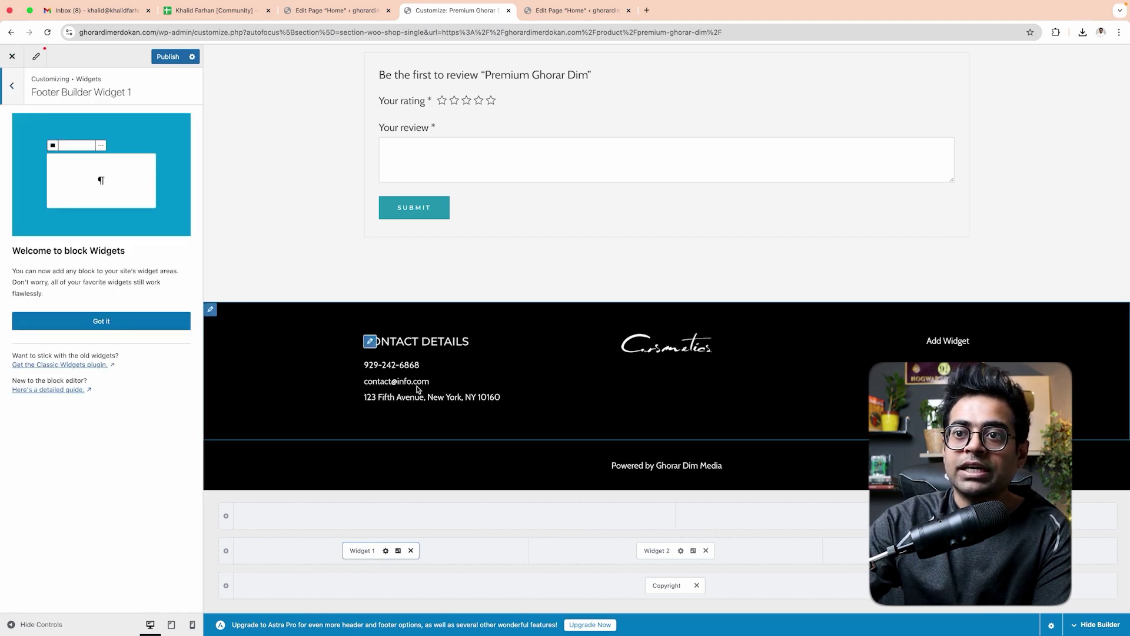
{"action": "left_click", "coordinate": [101, 321]}
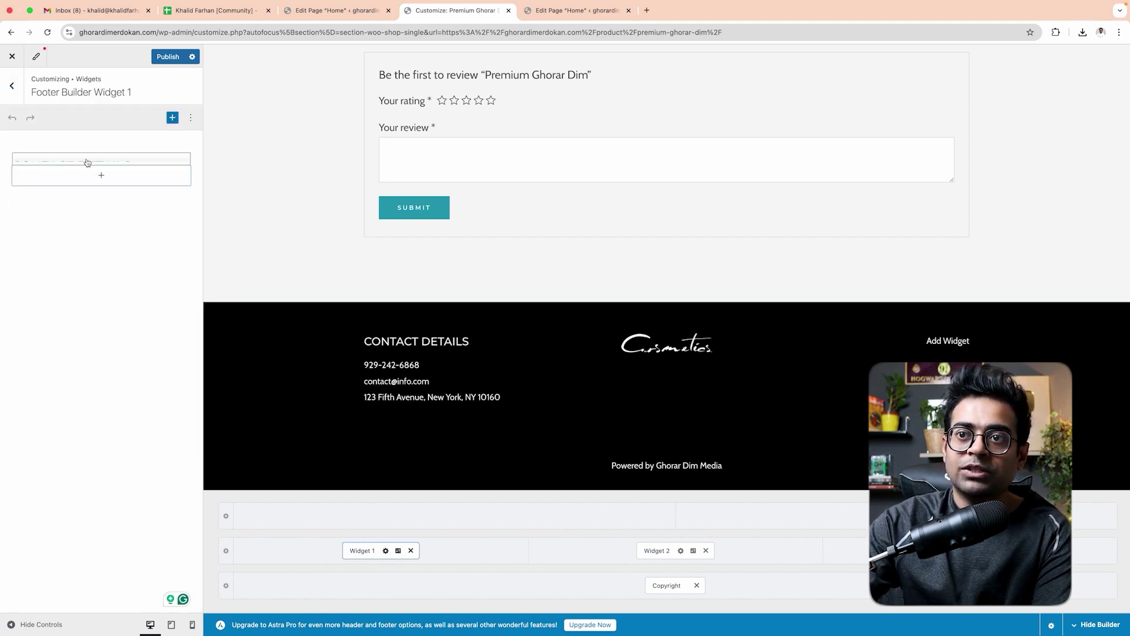
{"action": "left_click", "coordinate": [80, 179]}
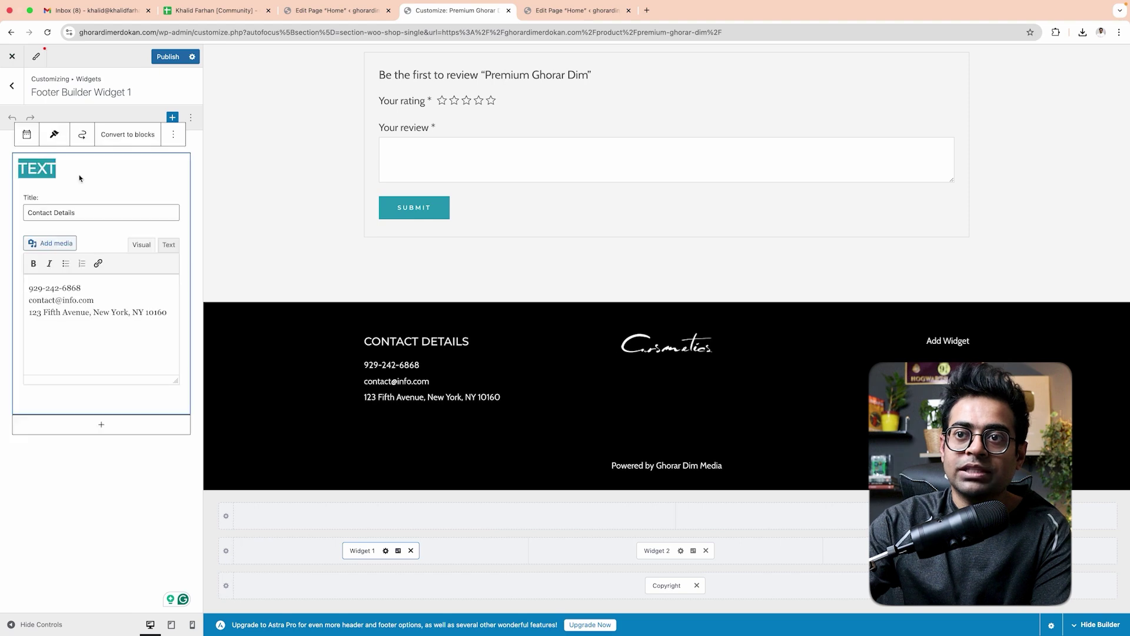
{"action": "double_click", "coordinate": [87, 287]}
{"action": "key", "text": "super+a"}
{"action": "type", "text": "Dhaka, Bangladesh"}
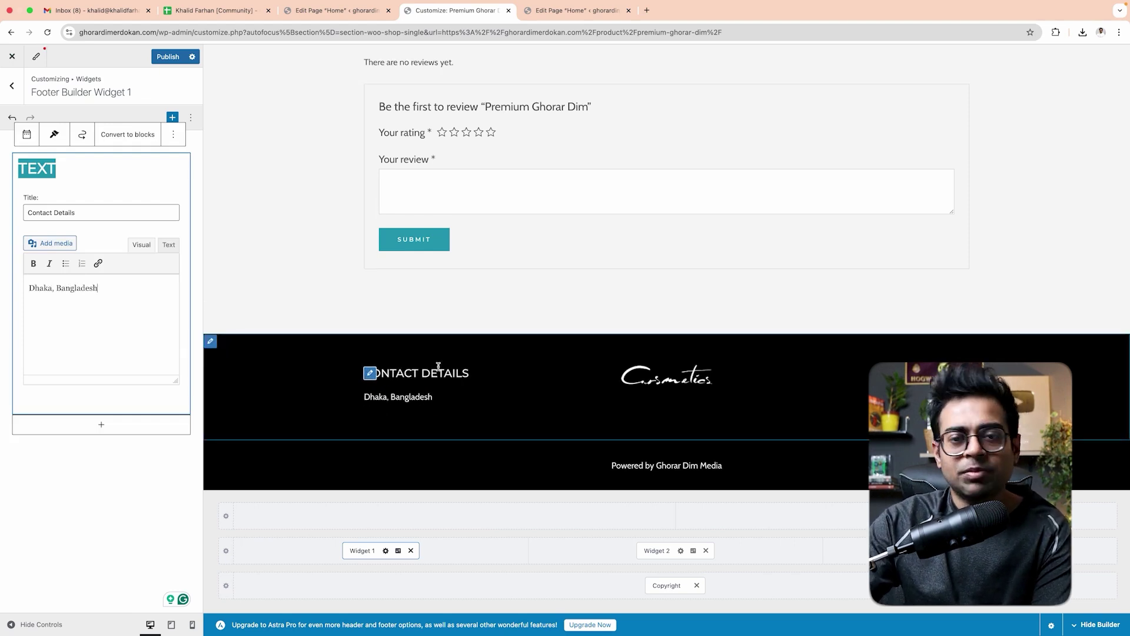
{"action": "left_click", "coordinate": [12, 88]}
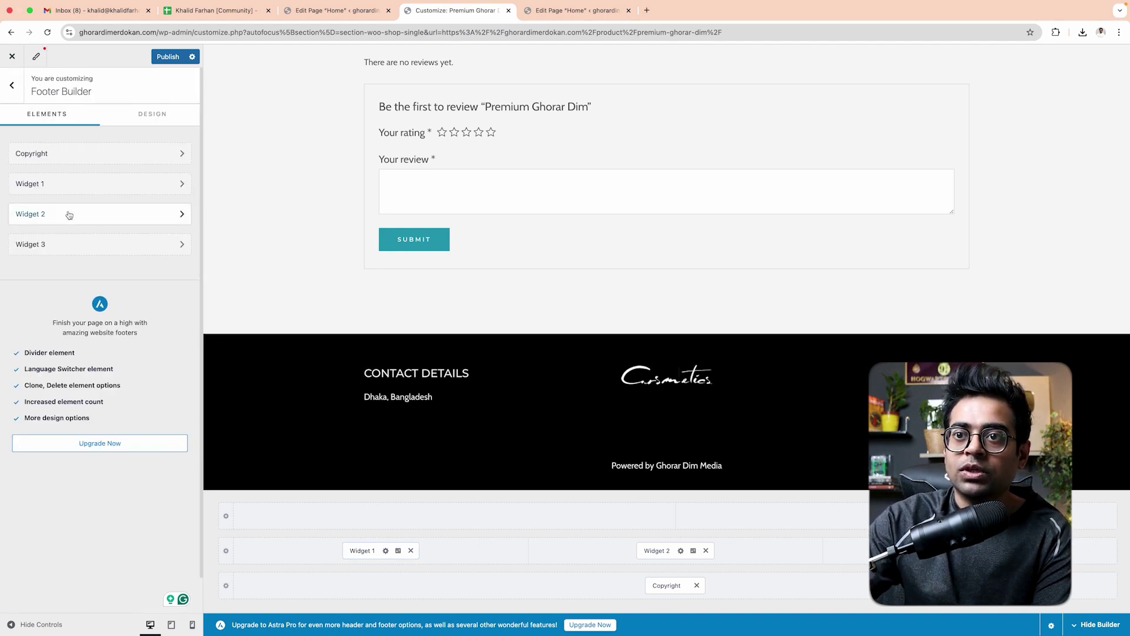
Swap Widget 2's Cosmetics image for the Ghorar Dim logo and publish the footer.
{"action": "left_click", "coordinate": [68, 214]}
{"action": "left_click", "coordinate": [37, 172]}
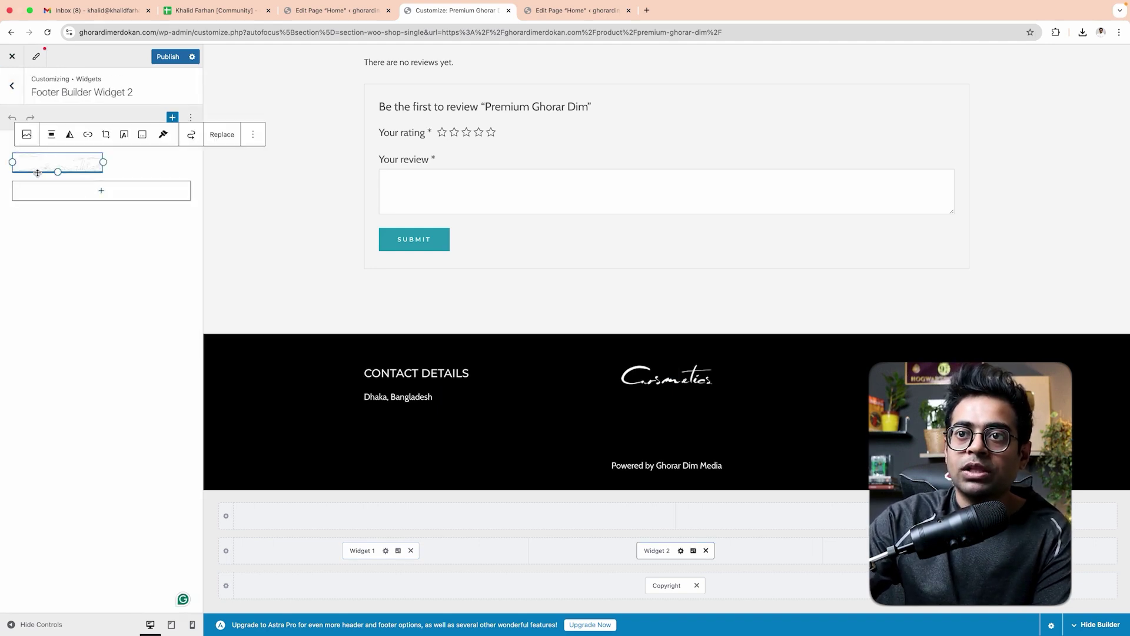
{"action": "left_click", "coordinate": [220, 136]}
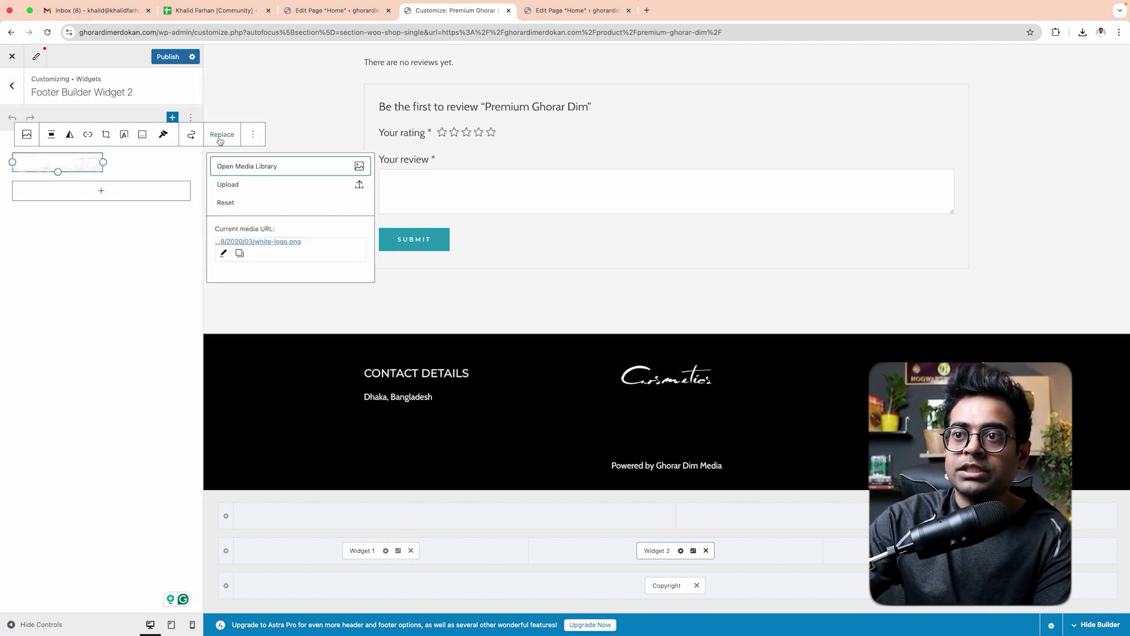
{"action": "left_click", "coordinate": [243, 173]}
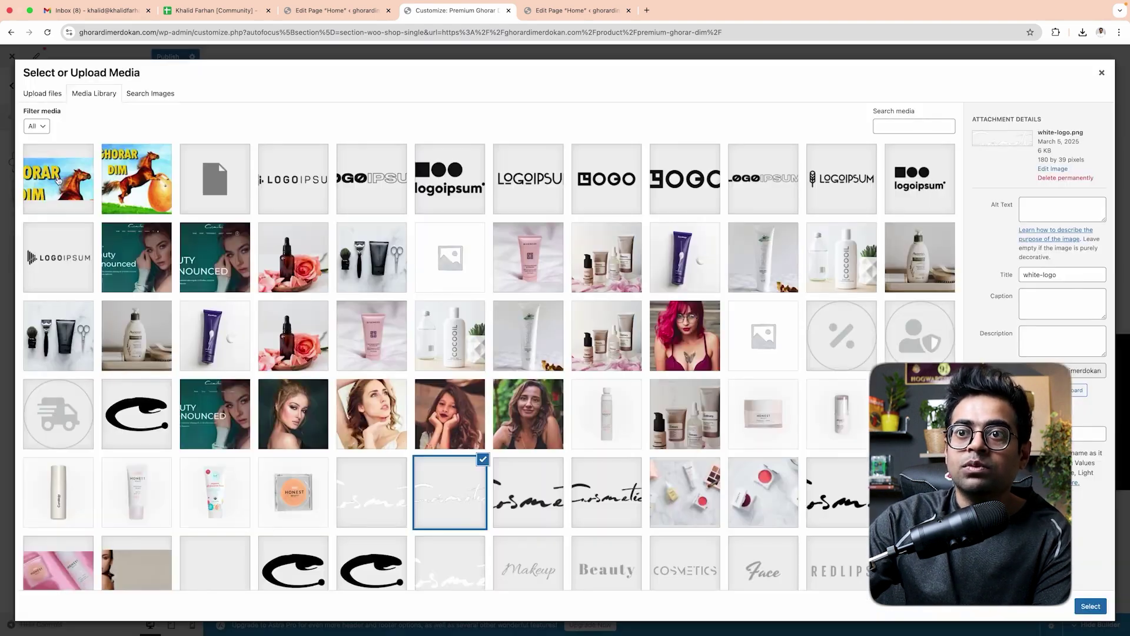
{"action": "left_click", "coordinate": [59, 180]}
{"action": "left_click", "coordinate": [1090, 607]}
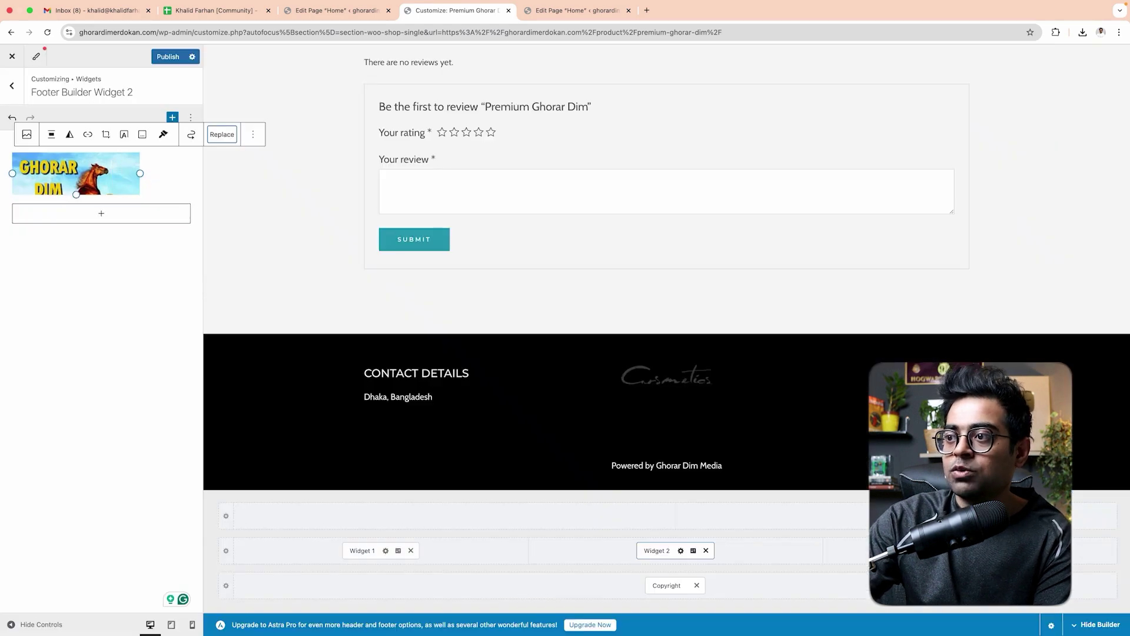
{"action": "left_click", "coordinate": [161, 57]}
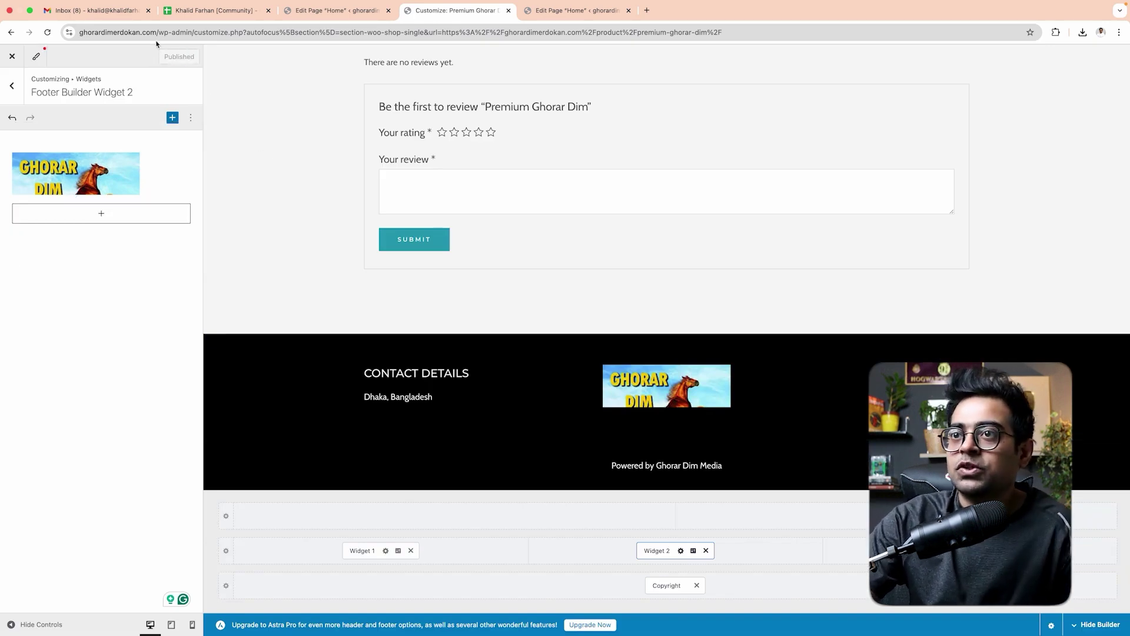
{"action": "left_click_drag", "start_coordinate": [765, 32], "coordinate": [185, 32]}
{"action": "key", "text": "BackSpace"}
Load the live store homepage at the root URL and scroll through it.
{"action": "left_click", "coordinate": [169, 53]}
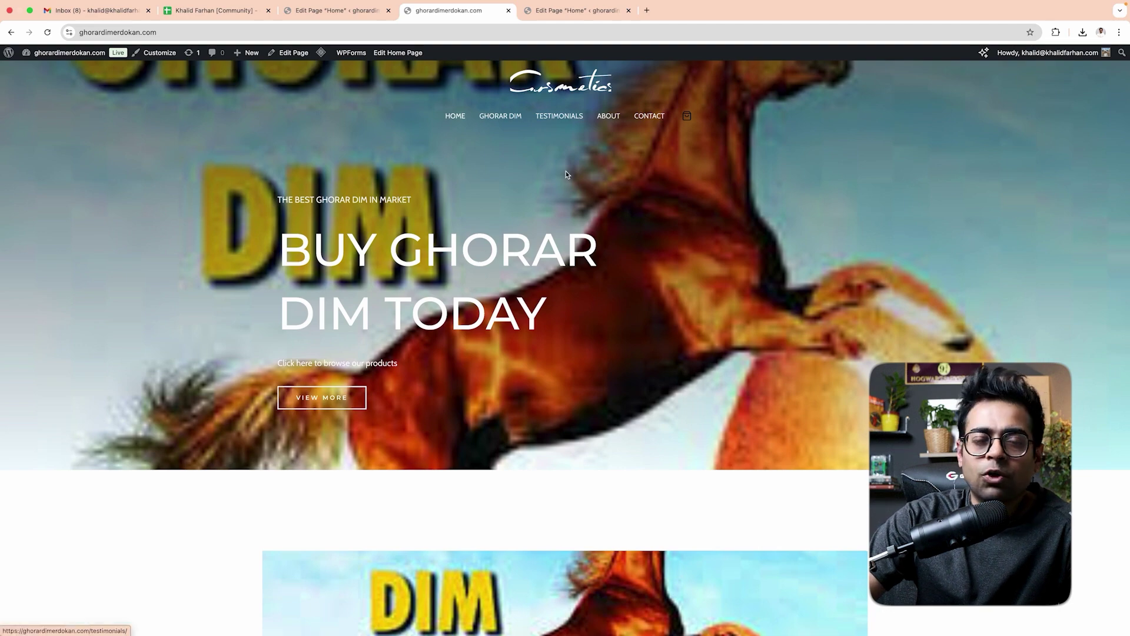
{"action": "scroll", "coordinate": [565, 177], "scroll_direction": "down", "scroll_amount": 15}
{"action": "scroll", "coordinate": [591, 248], "scroll_direction": "up", "scroll_amount": 15}
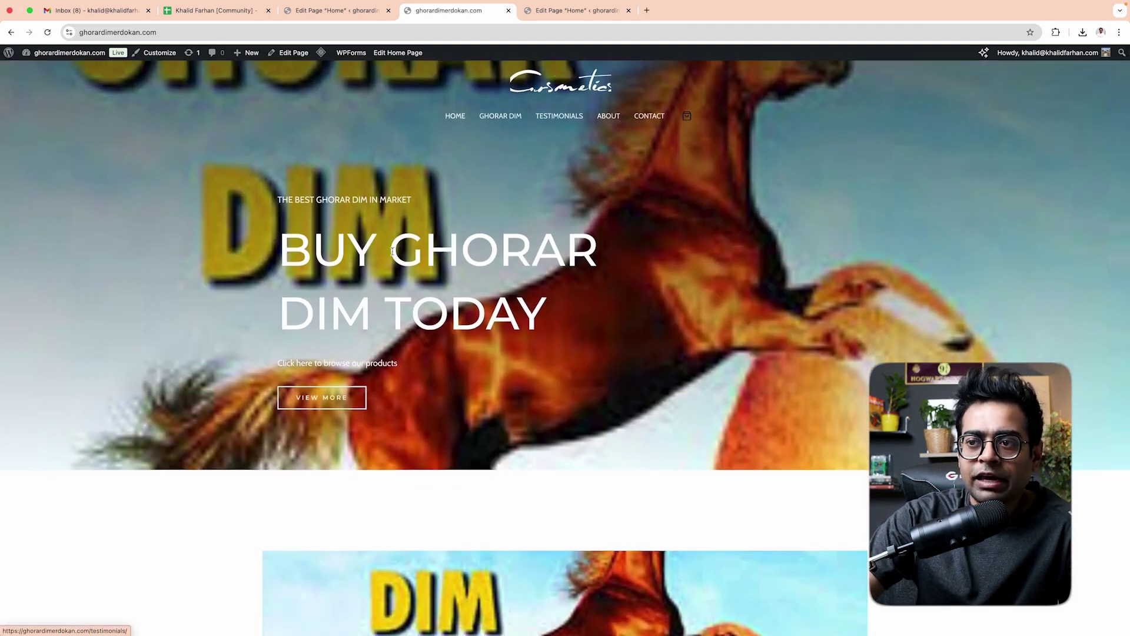
{"action": "scroll", "coordinate": [321, 339], "scroll_direction": "down", "scroll_amount": 15}
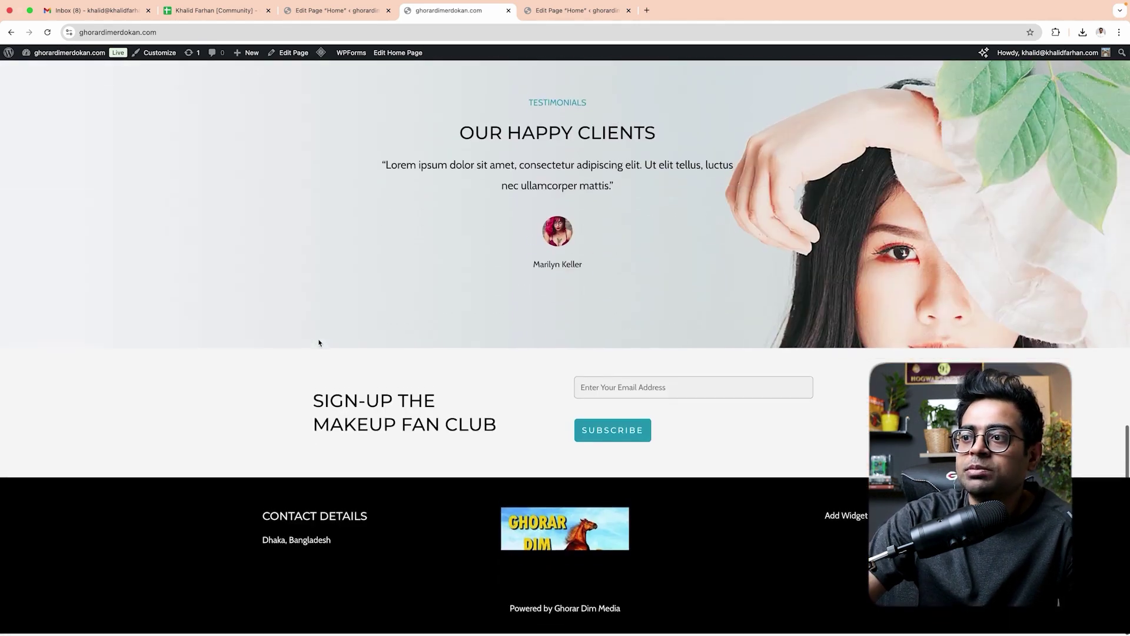
{"action": "scroll", "coordinate": [373, 303], "scroll_direction": "up", "scroll_amount": 15}
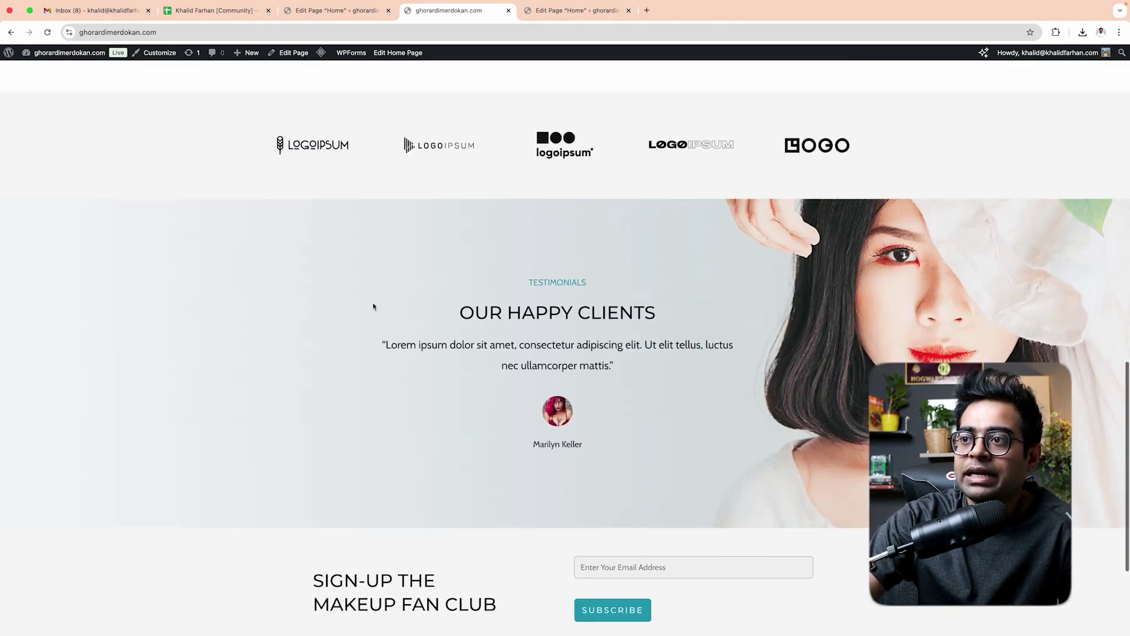
Open the Testimonials page from the nav menu and scroll to check its footer.
{"action": "left_click", "coordinate": [559, 116]}
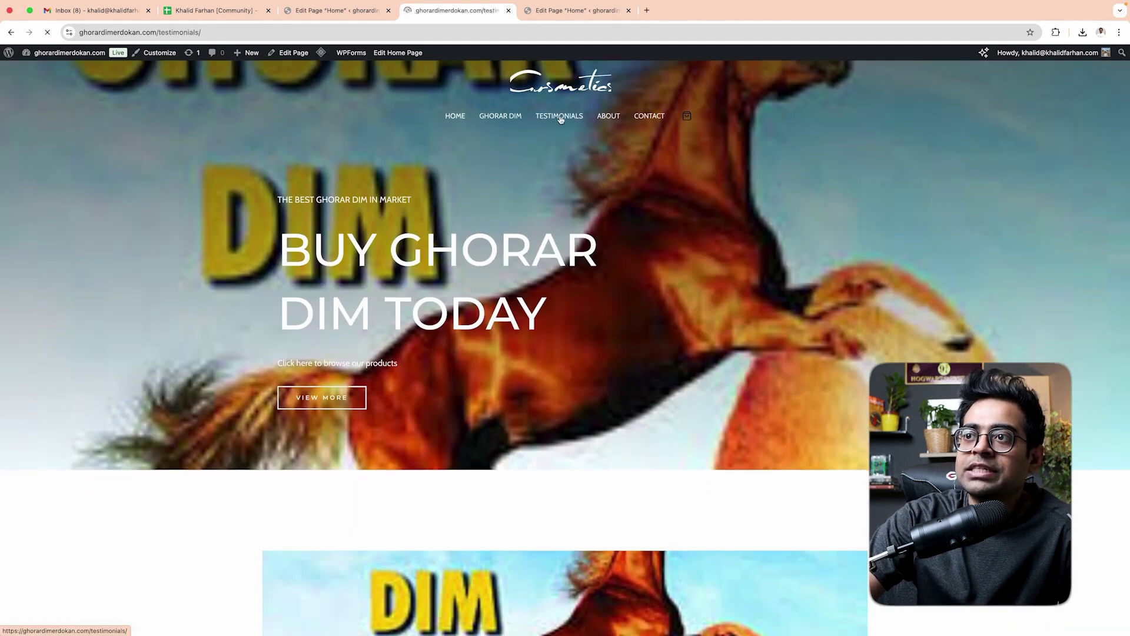
{"action": "scroll", "coordinate": [536, 386], "scroll_direction": "down", "scroll_amount": 8}
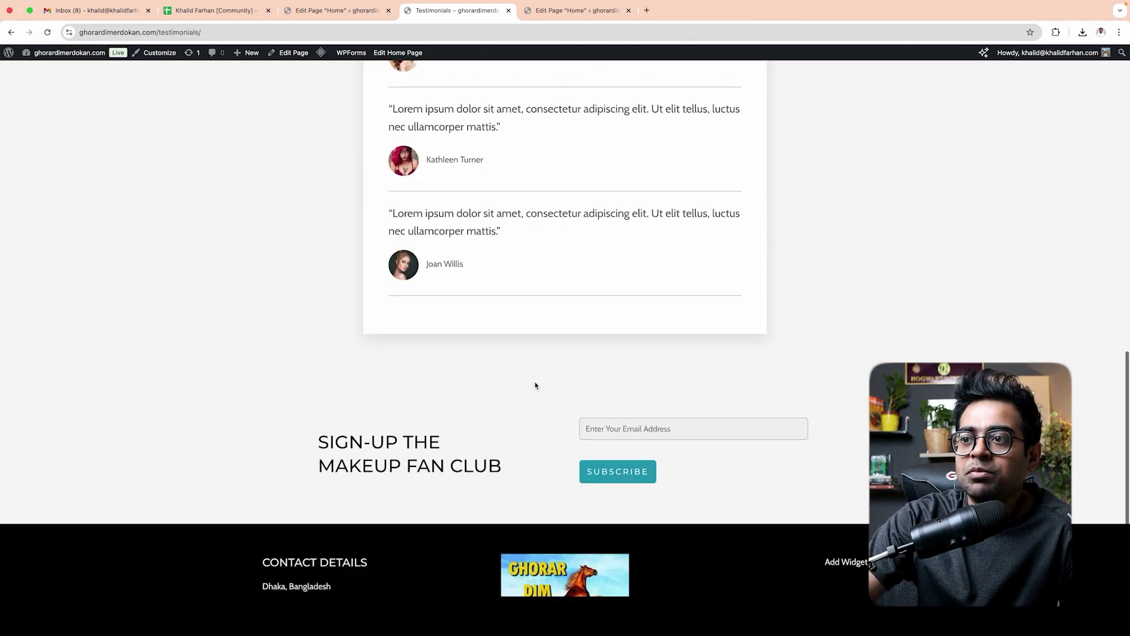
{"action": "scroll", "coordinate": [535, 386], "scroll_direction": "up", "scroll_amount": 8}
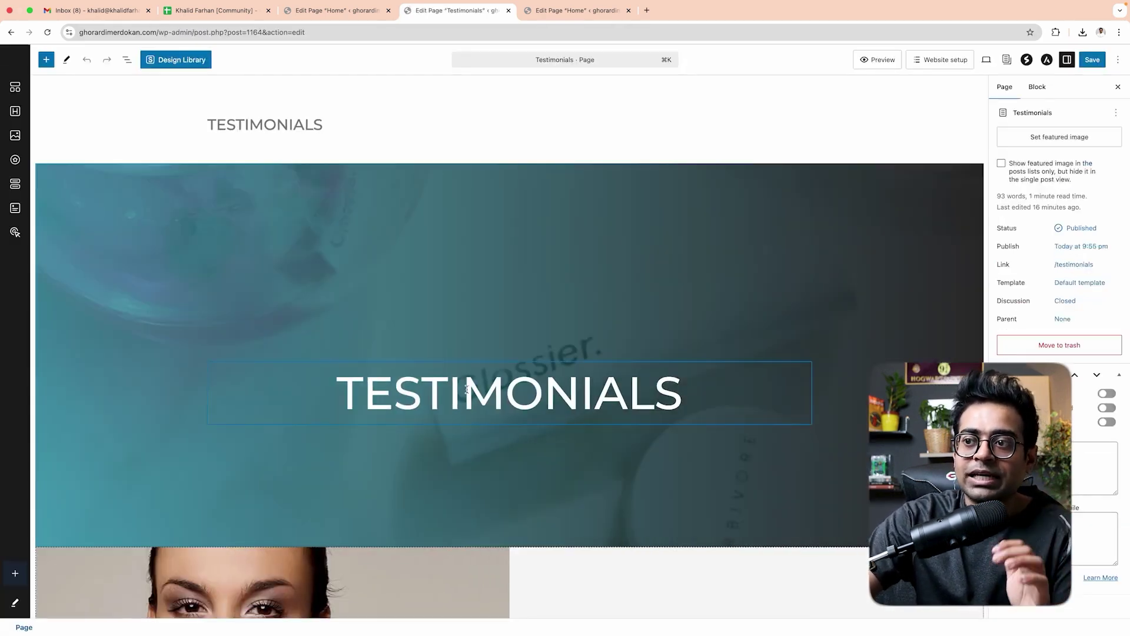
Retitle the Testimonials hero heading to 'People who loved Ghorar Dim'.
{"action": "double_click", "coordinate": [465, 388]}
{"action": "type", "text": "People who loved Gh"}
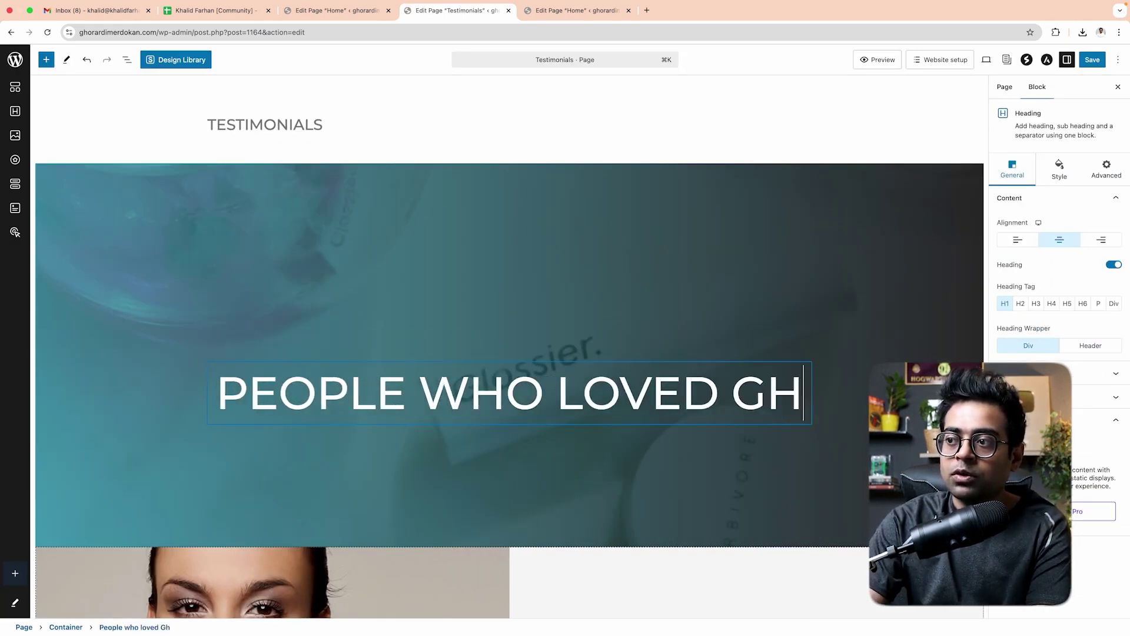
{"action": "type", "text": "orar Dim"}
{"action": "scroll", "coordinate": [429, 370], "scroll_direction": "down", "scroll_amount": 5}
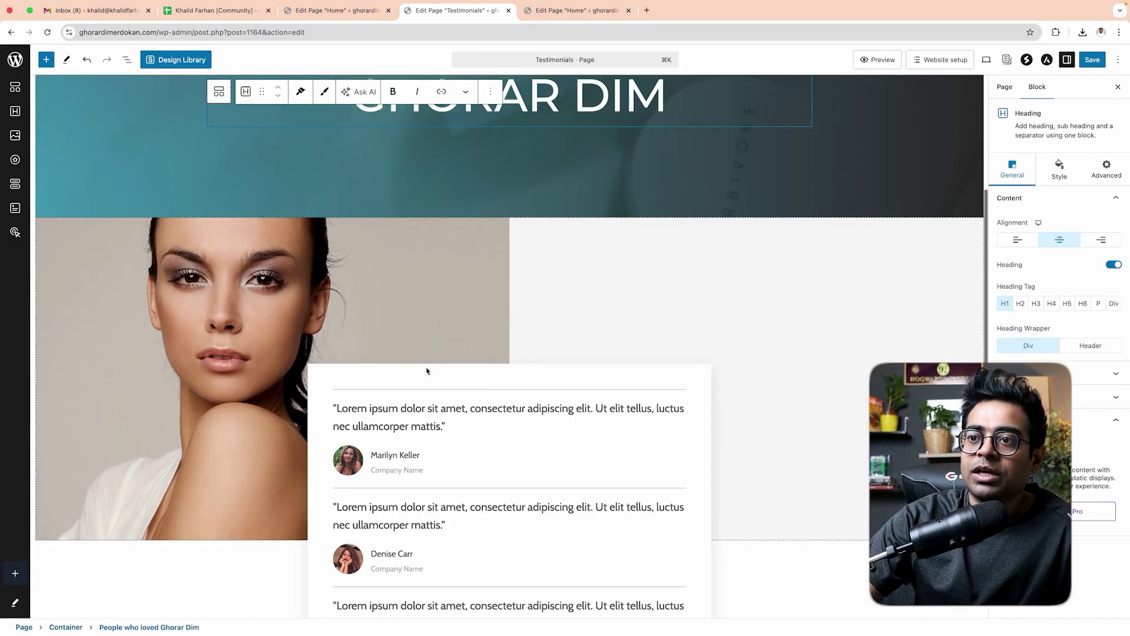
Set the image section's background to the horse-and-egg image and save the page.
{"action": "left_click", "coordinate": [253, 319]}
{"action": "left_click", "coordinate": [1059, 169]}
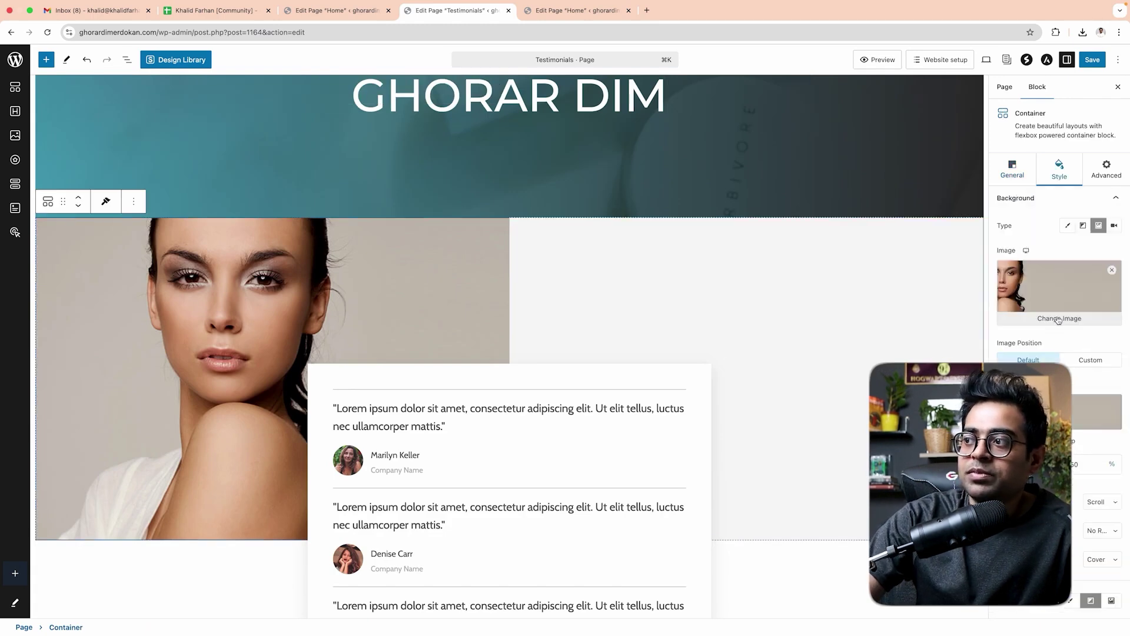
{"action": "left_click", "coordinate": [1057, 318]}
{"action": "left_click", "coordinate": [136, 178]}
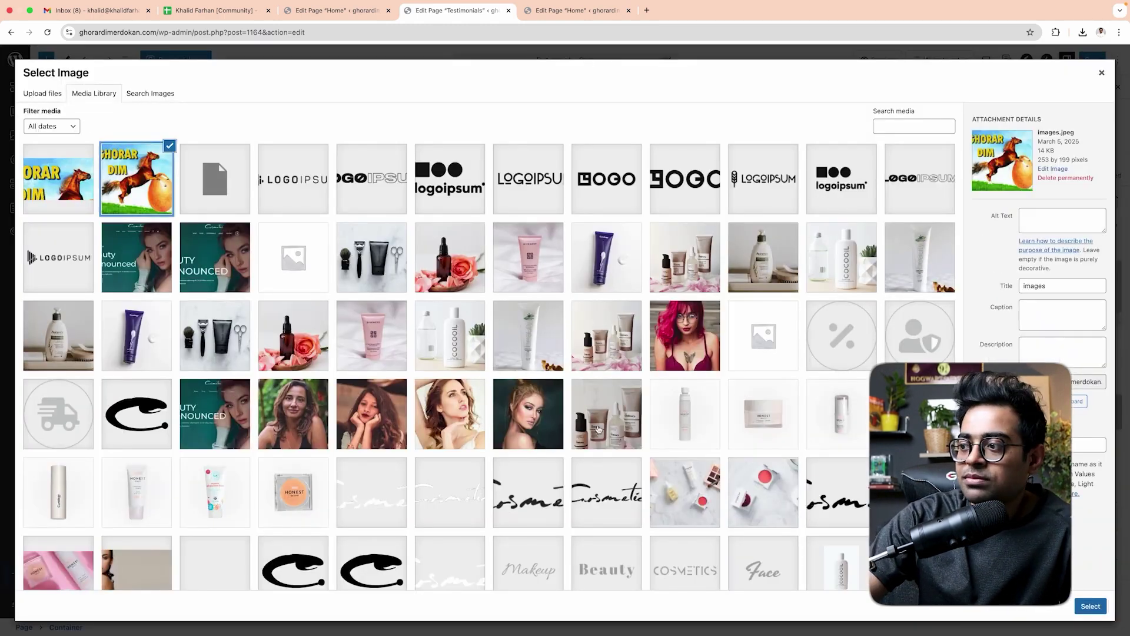
{"action": "left_click", "coordinate": [1090, 605]}
{"action": "left_click", "coordinate": [1089, 57]}
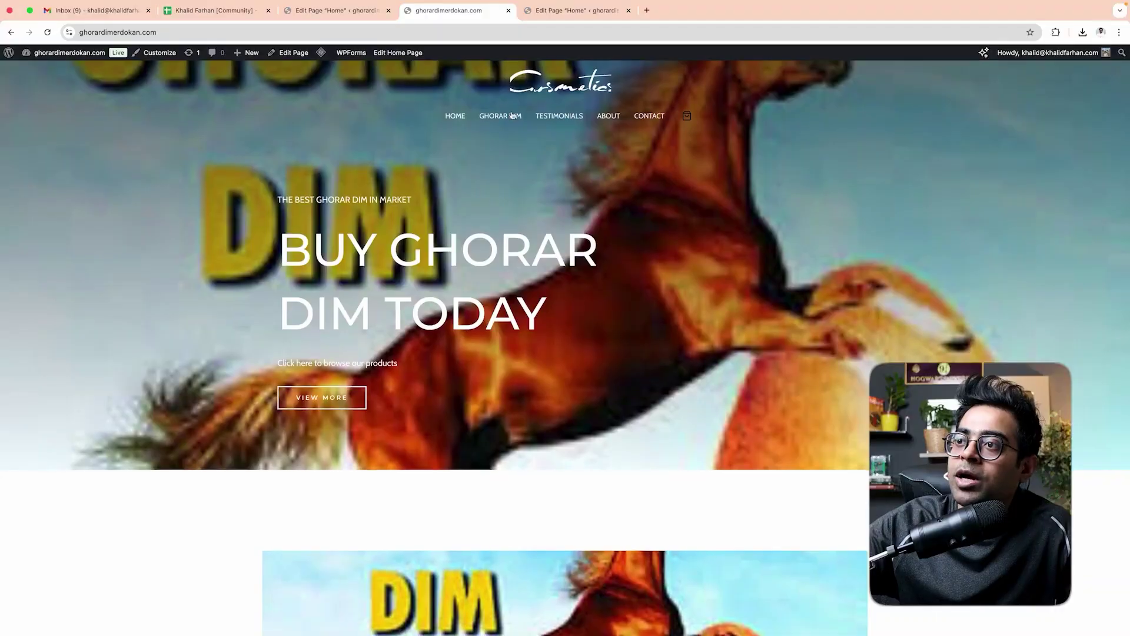
Give the Premium Ghorar Dim product a placeholder description and update it.
{"action": "left_click", "coordinate": [507, 123]}
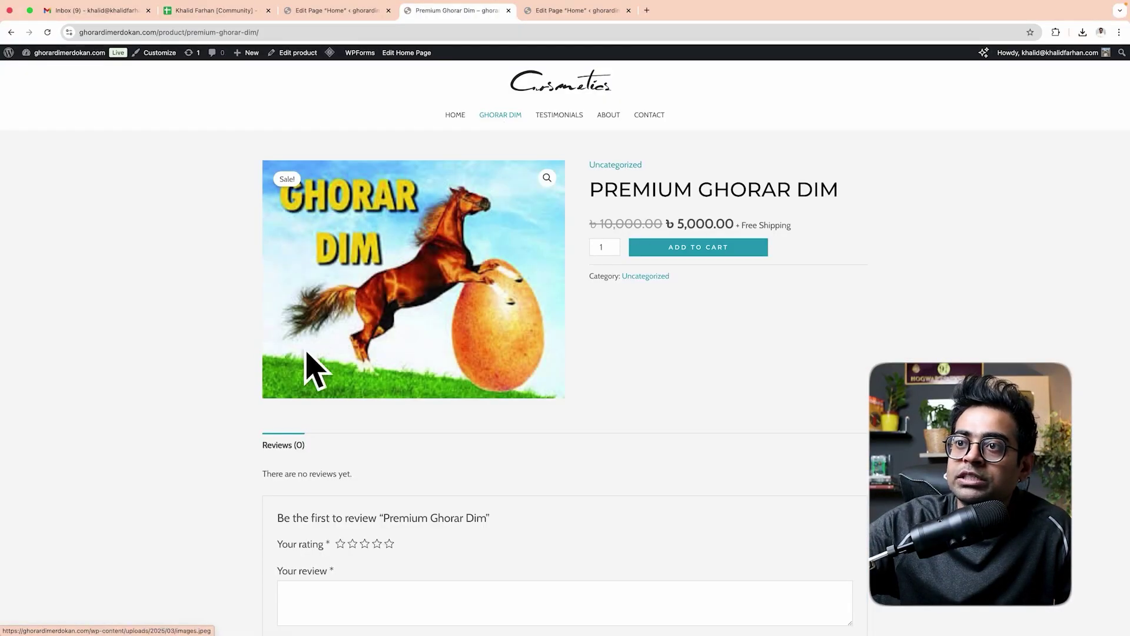
{"action": "left_click", "coordinate": [290, 54]}
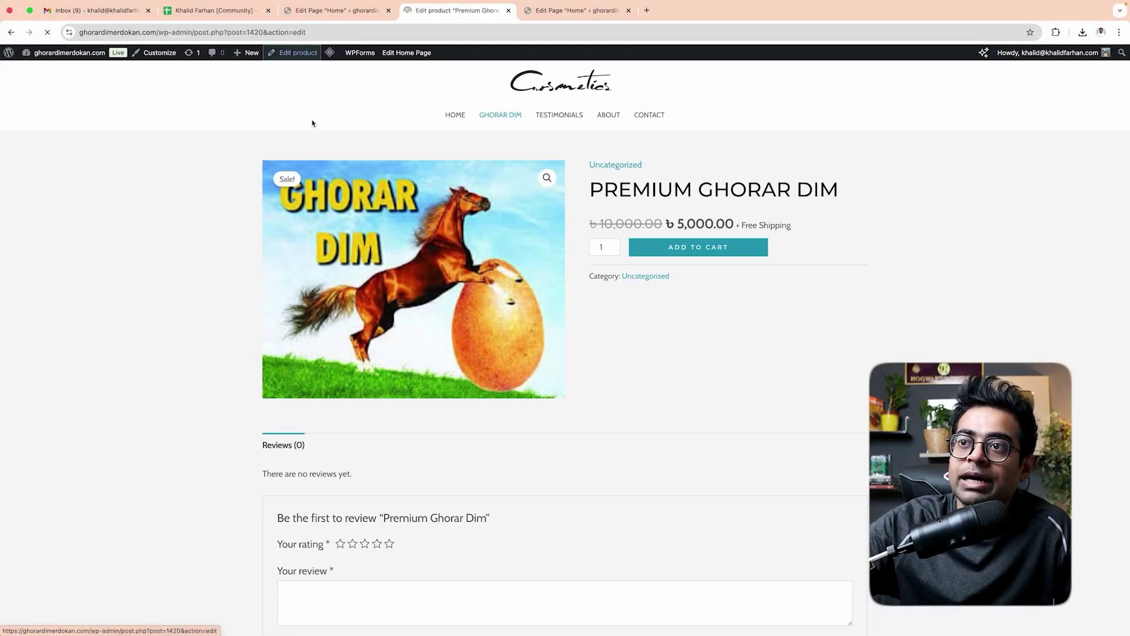
{"action": "type", "text": "sdfkjbsdkfvhbsdkfhvbsdkjf"}
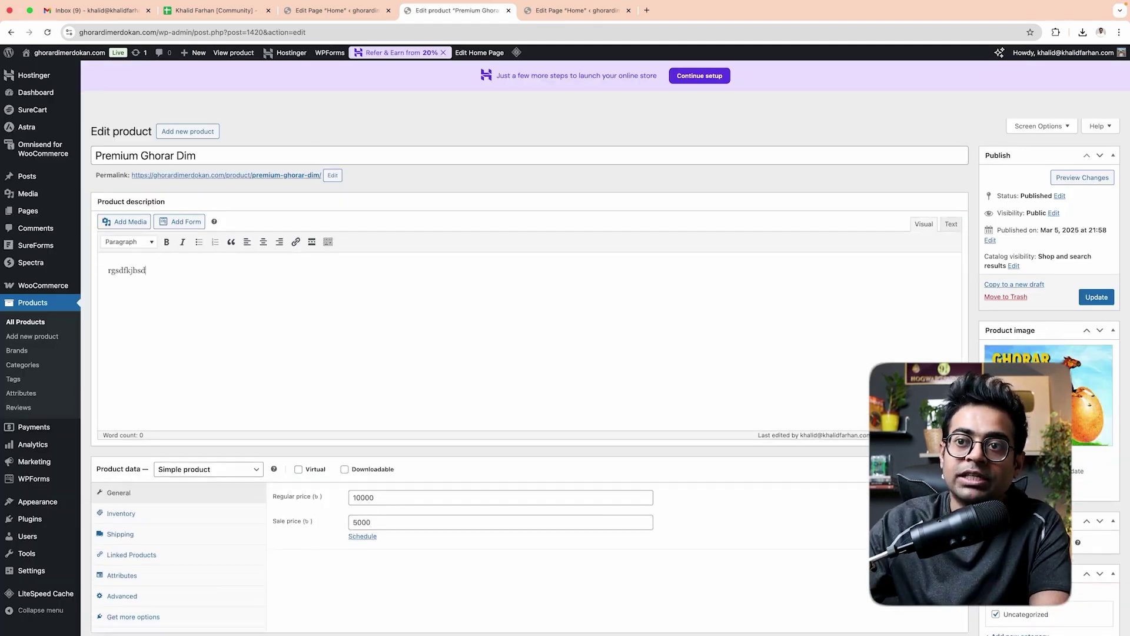
{"action": "left_click", "coordinate": [1109, 299]}
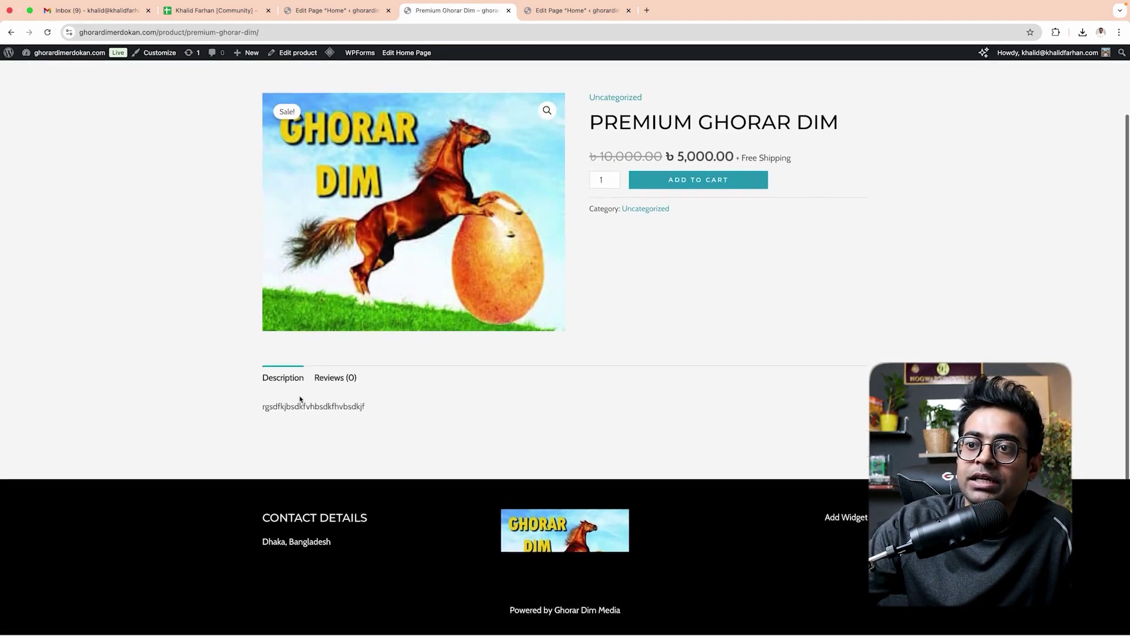
{"action": "left_click_drag", "start_coordinate": [266, 408], "coordinate": [354, 412]}
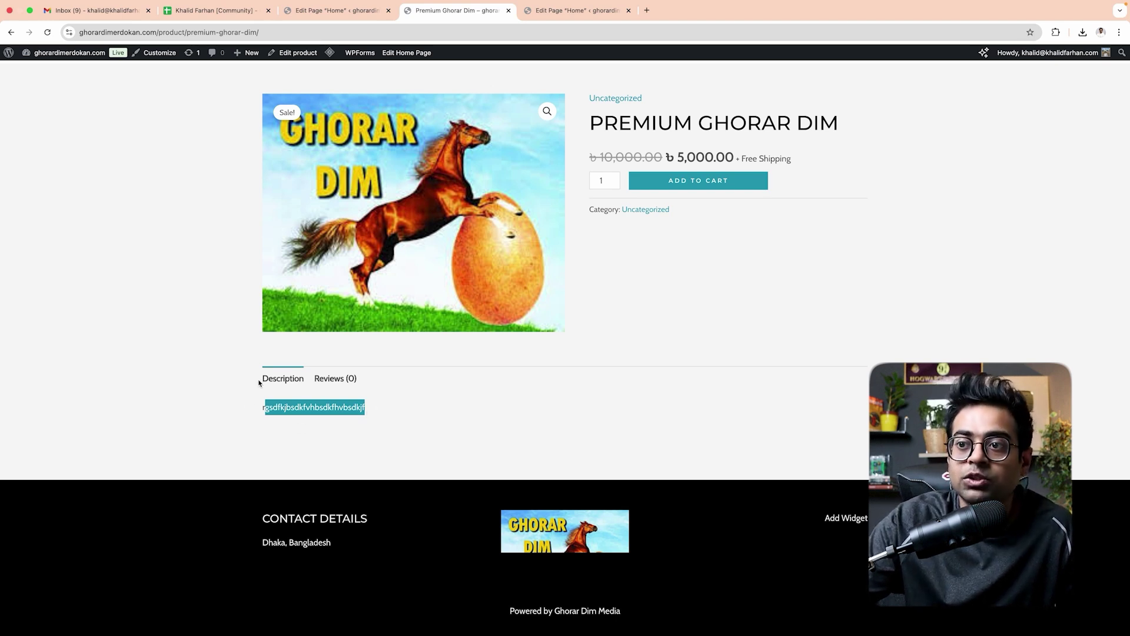
{"action": "left_click", "coordinate": [342, 379]}
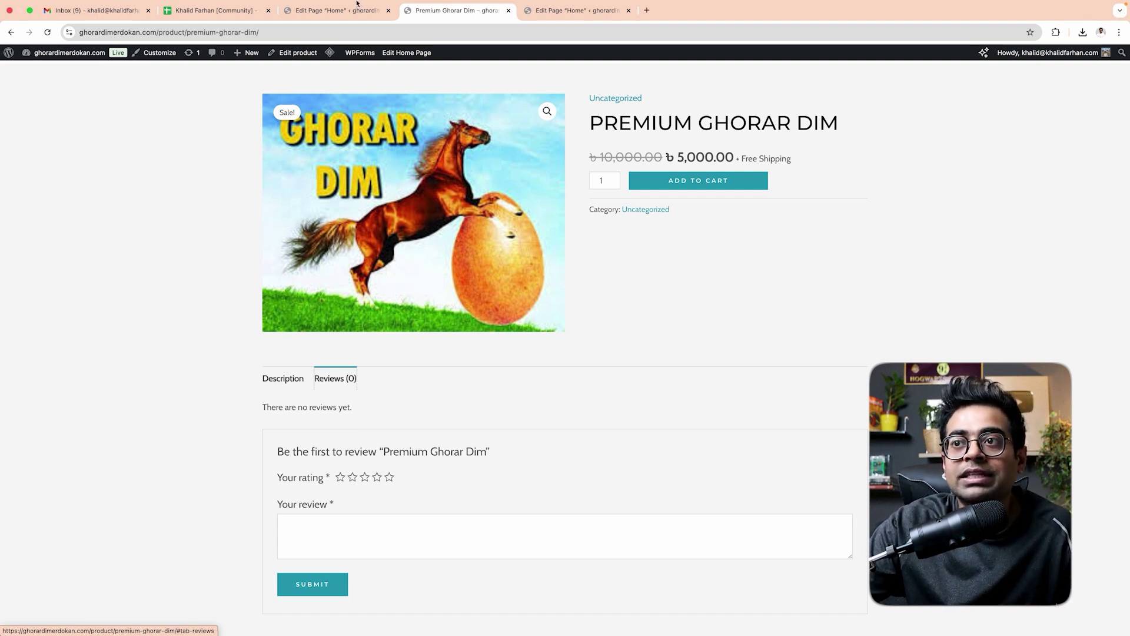
{"action": "left_click", "coordinate": [298, 53]}
Uncheck Enable product reviews in WooCommerce Products settings and save changes.
{"action": "mouse_move", "coordinate": [52, 287]}
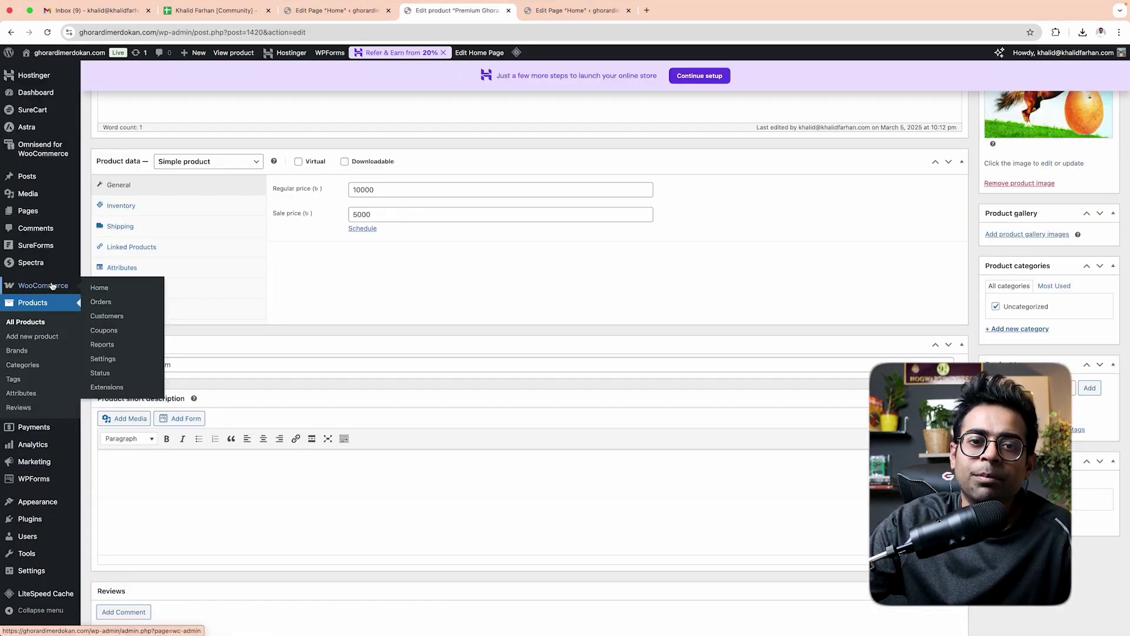
{"action": "left_click", "coordinate": [97, 359]}
{"action": "scroll", "coordinate": [255, 448], "scroll_direction": "down", "scroll_amount": 2}
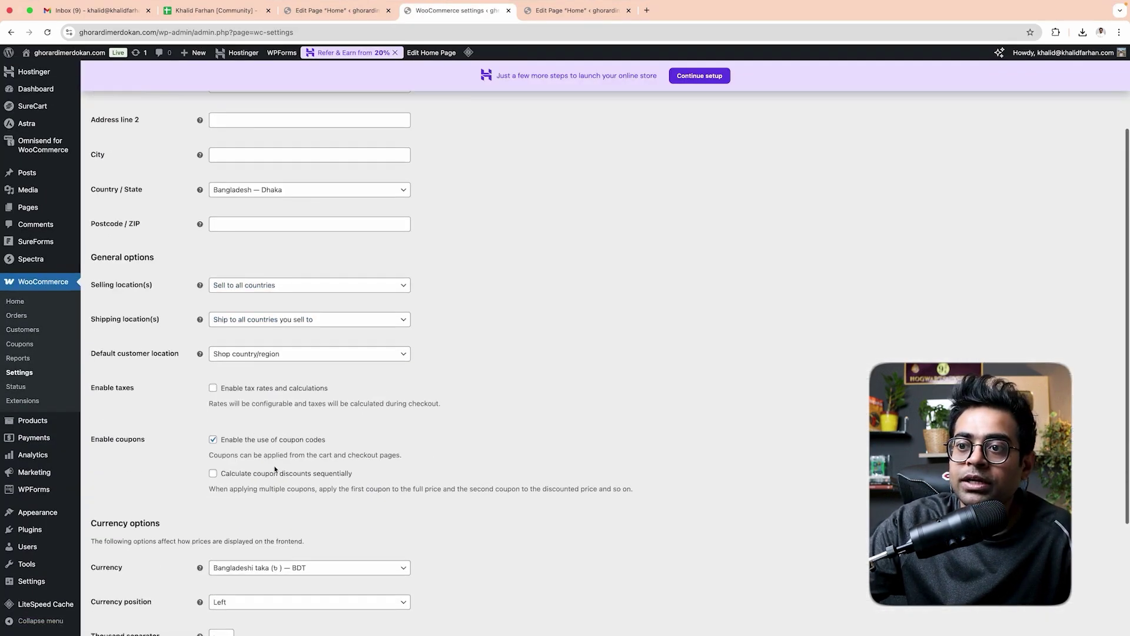
{"action": "scroll", "coordinate": [264, 439], "scroll_direction": "up", "scroll_amount": 2}
{"action": "left_click", "coordinate": [149, 144]}
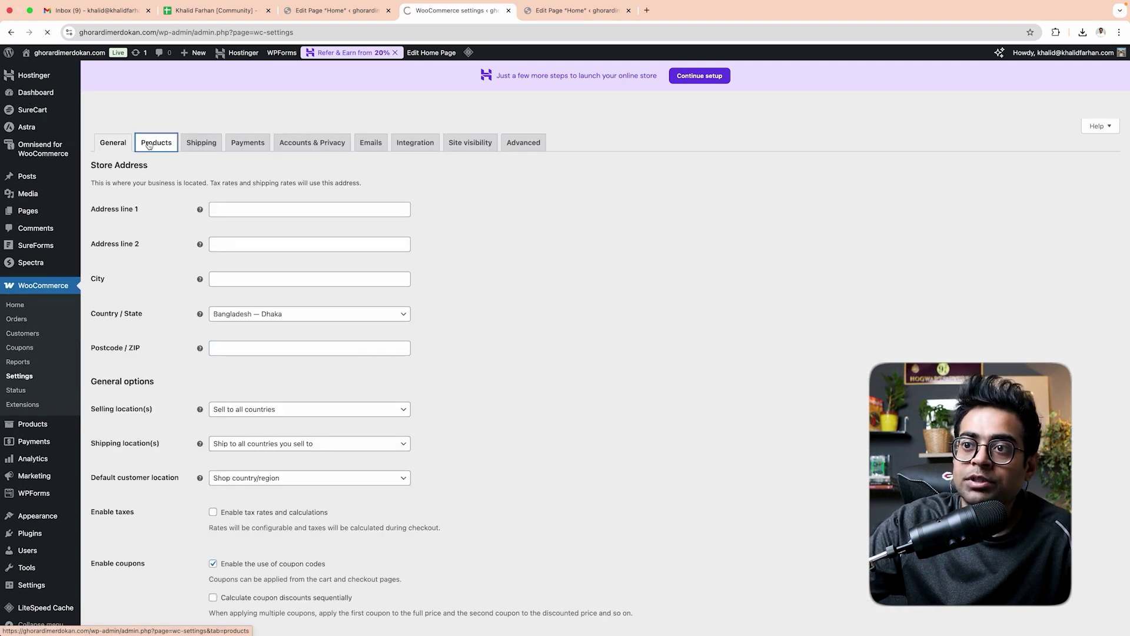
{"action": "left_click", "coordinate": [266, 465]}
{"action": "left_click", "coordinate": [106, 506]}
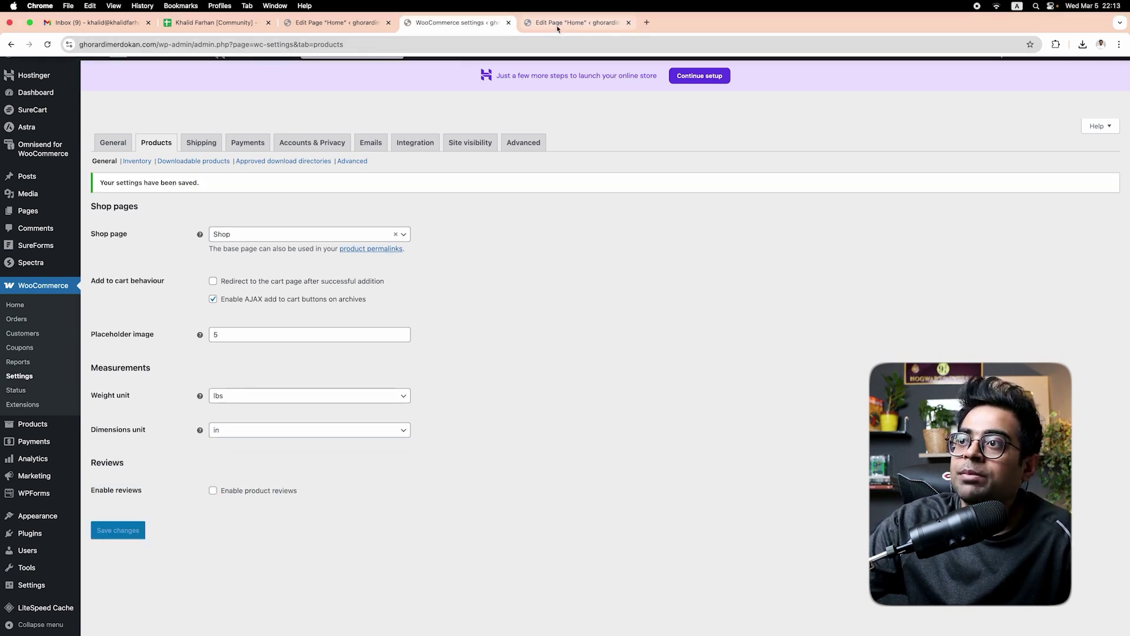
{"action": "left_click", "coordinate": [558, 23]}
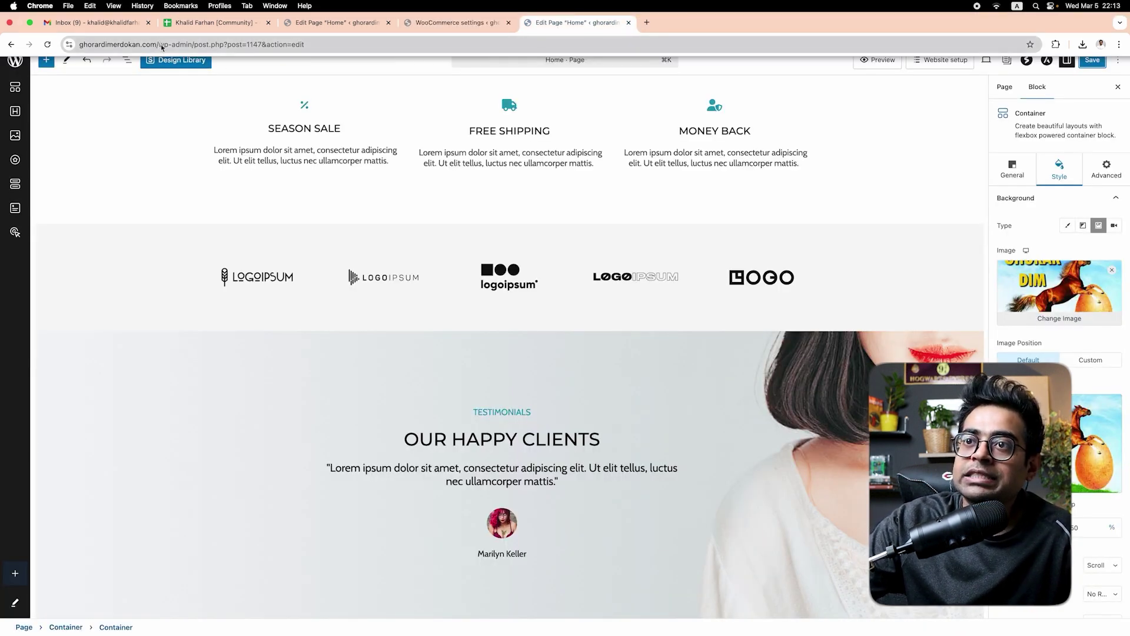
Add Premium Ghorar Dim to the cart from the homepage and proceed to checkout.
{"action": "left_click_drag", "start_coordinate": [160, 45], "coordinate": [329, 45]}
{"action": "key", "text": "BackSpace"}
{"action": "key", "text": "Return"}
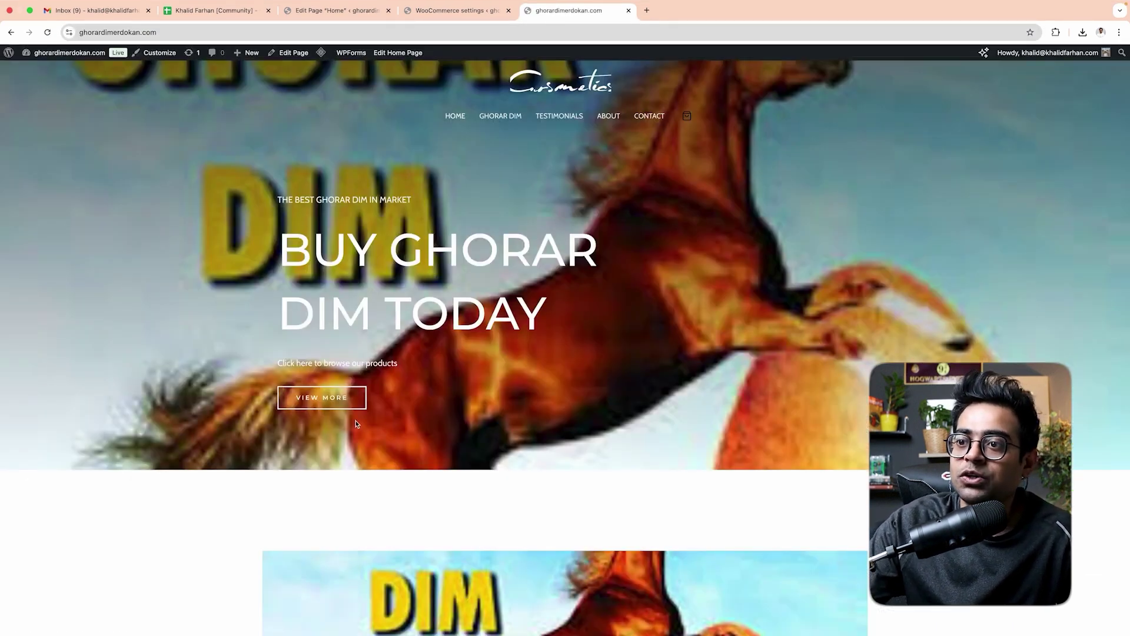
{"action": "left_click", "coordinate": [333, 399]}
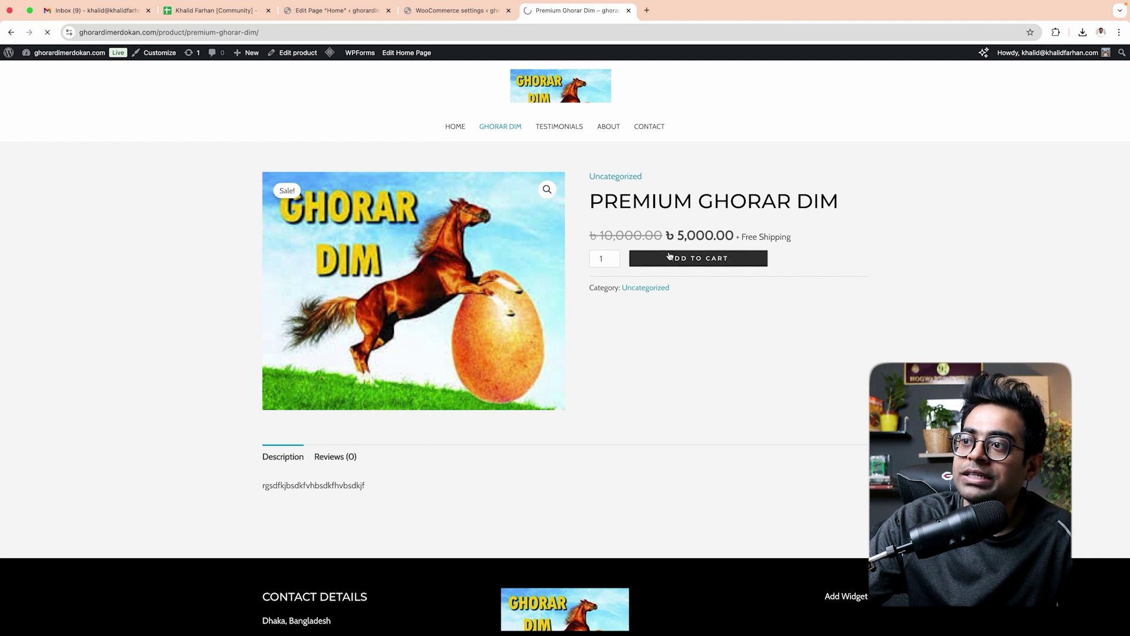
{"action": "left_click", "coordinate": [669, 256]}
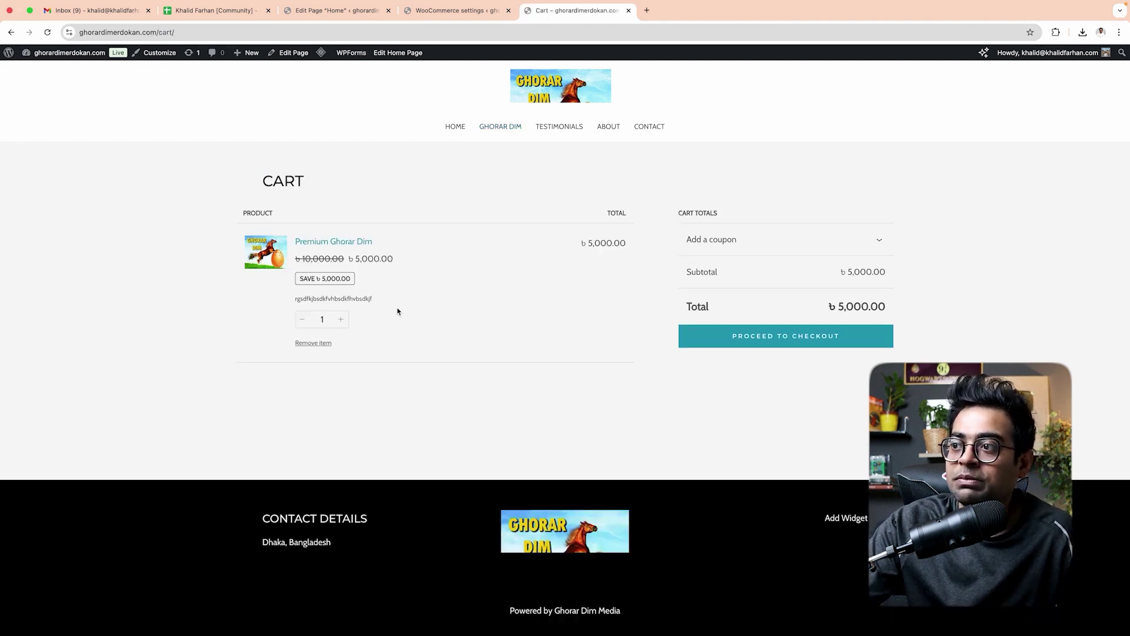
{"action": "left_click", "coordinate": [784, 335]}
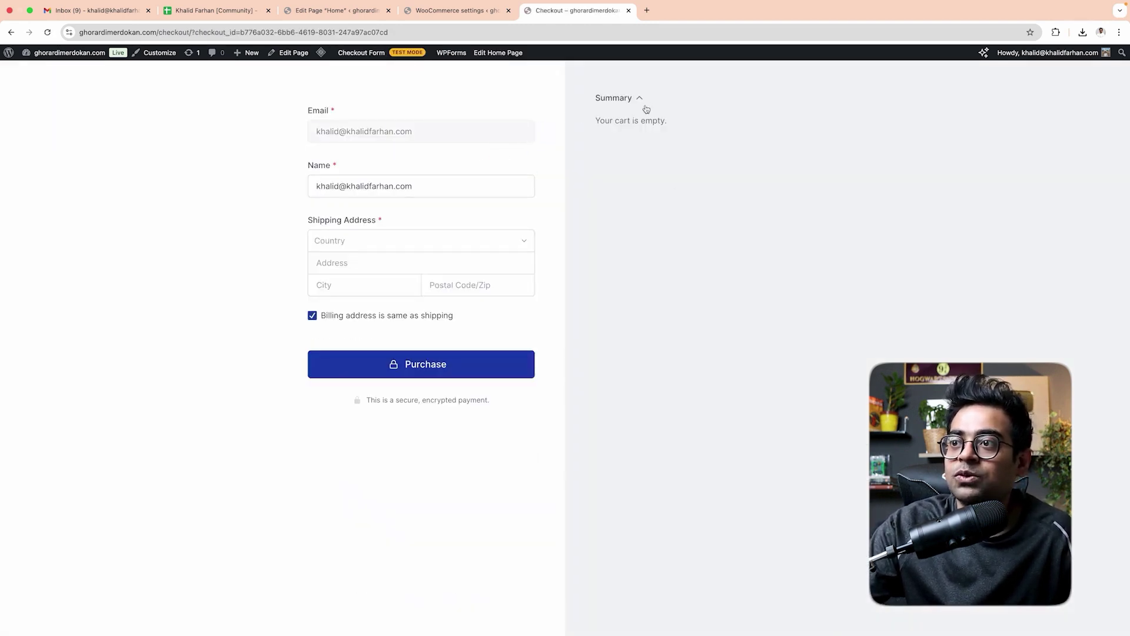
Set the shipping country to Bangladesh and fill in the address, city and postal code.
{"action": "left_click", "coordinate": [393, 242]}
{"action": "type", "text": "bangladesh"}
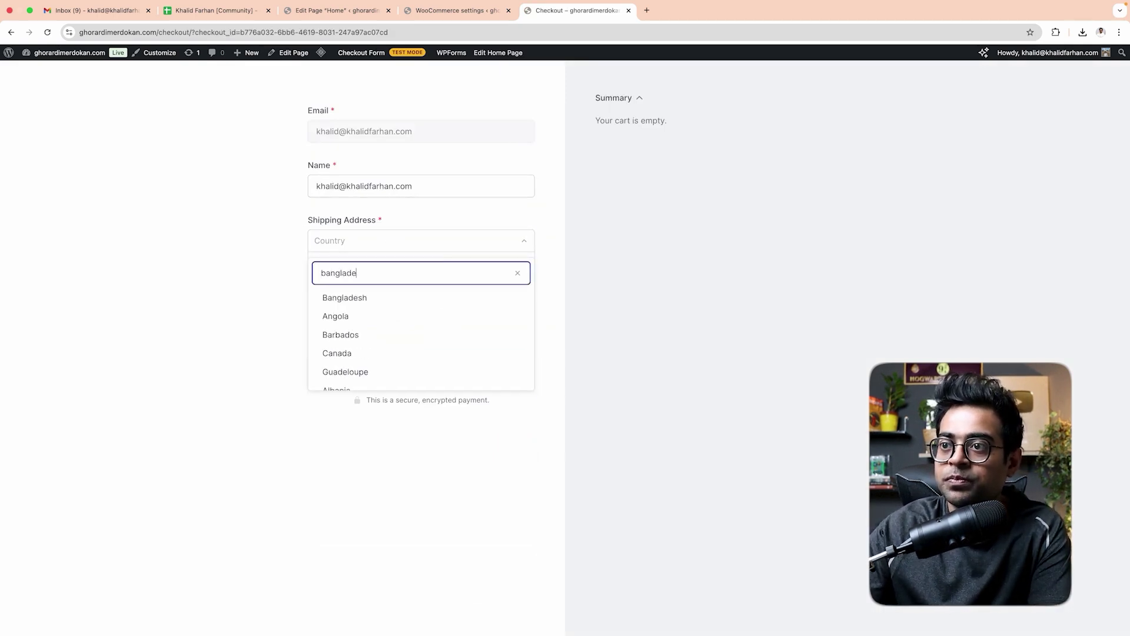
{"action": "key", "text": "Return"}
{"action": "type", "text": "dy"}
{"action": "left_click", "coordinate": [365, 285]}
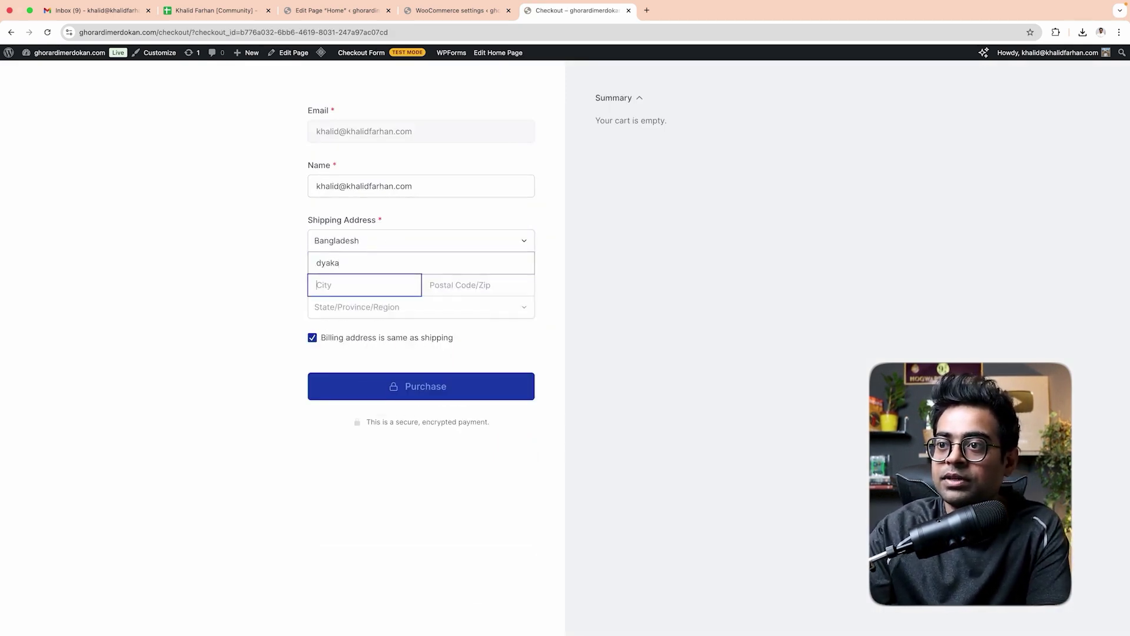
{"action": "key", "text": "Tab"}
{"action": "type", "text": "dhaka"}
{"action": "key", "text": "Tab"}
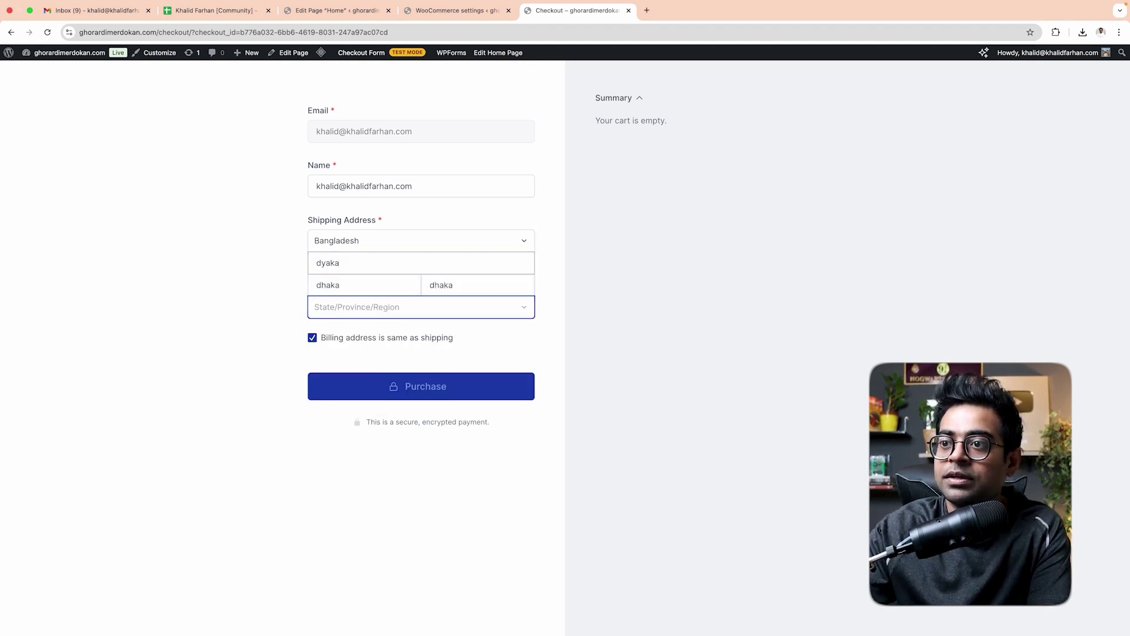
Choose Dhaka as the state and submit the purchase.
{"action": "left_click", "coordinate": [391, 387]}
{"action": "left_click", "coordinate": [375, 311]}
{"action": "type", "text": "dhaka"}
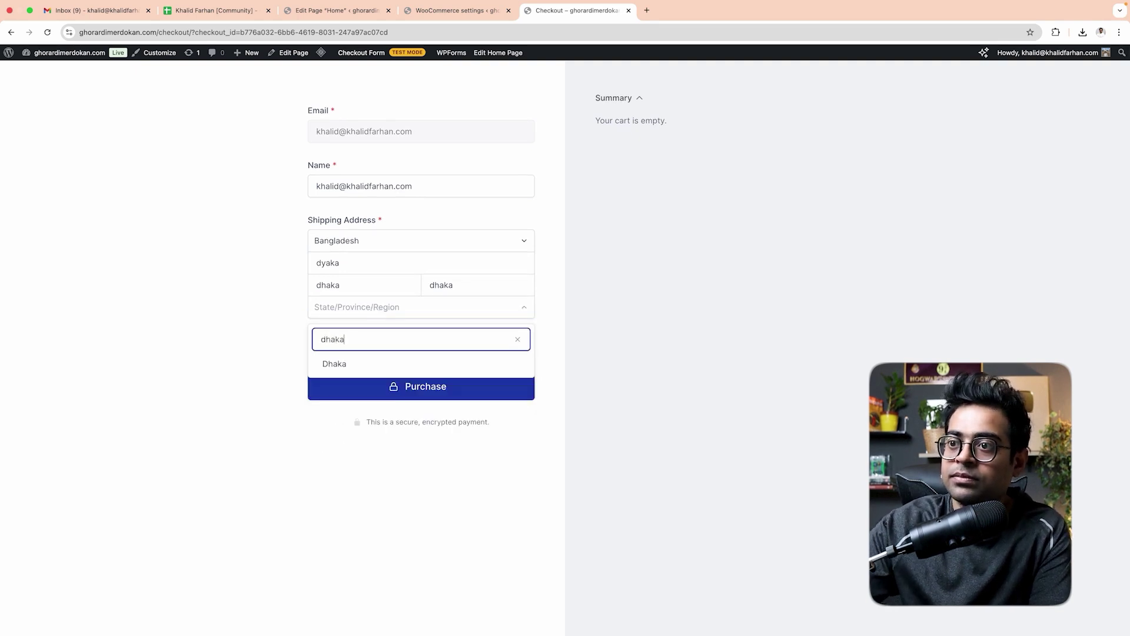
{"action": "key", "text": "Return"}
{"action": "left_click", "coordinate": [424, 393]}
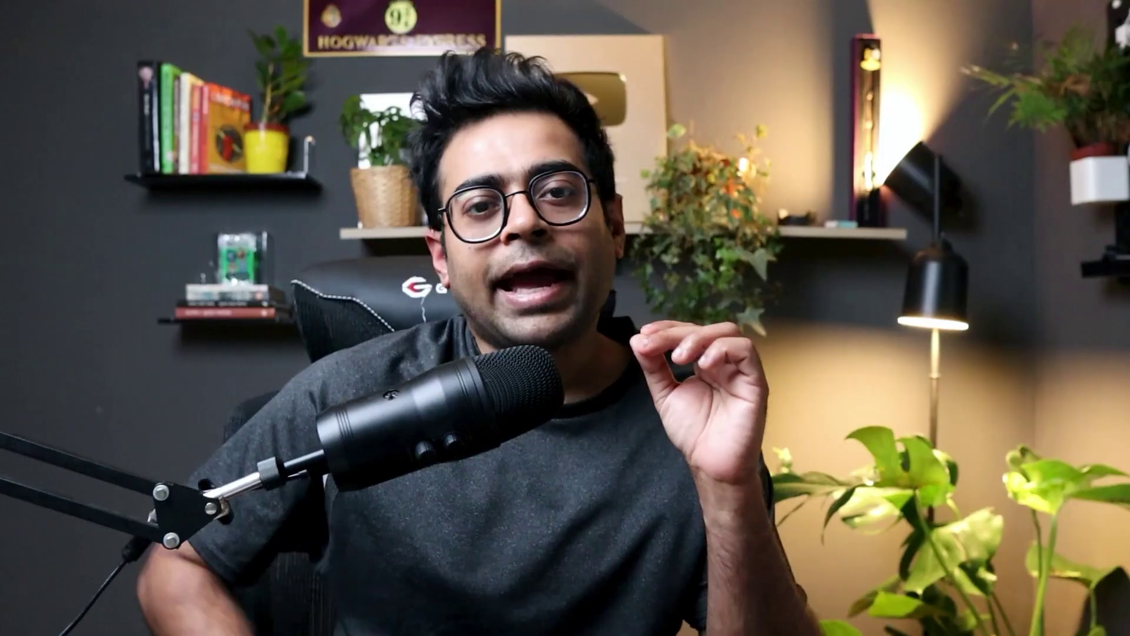